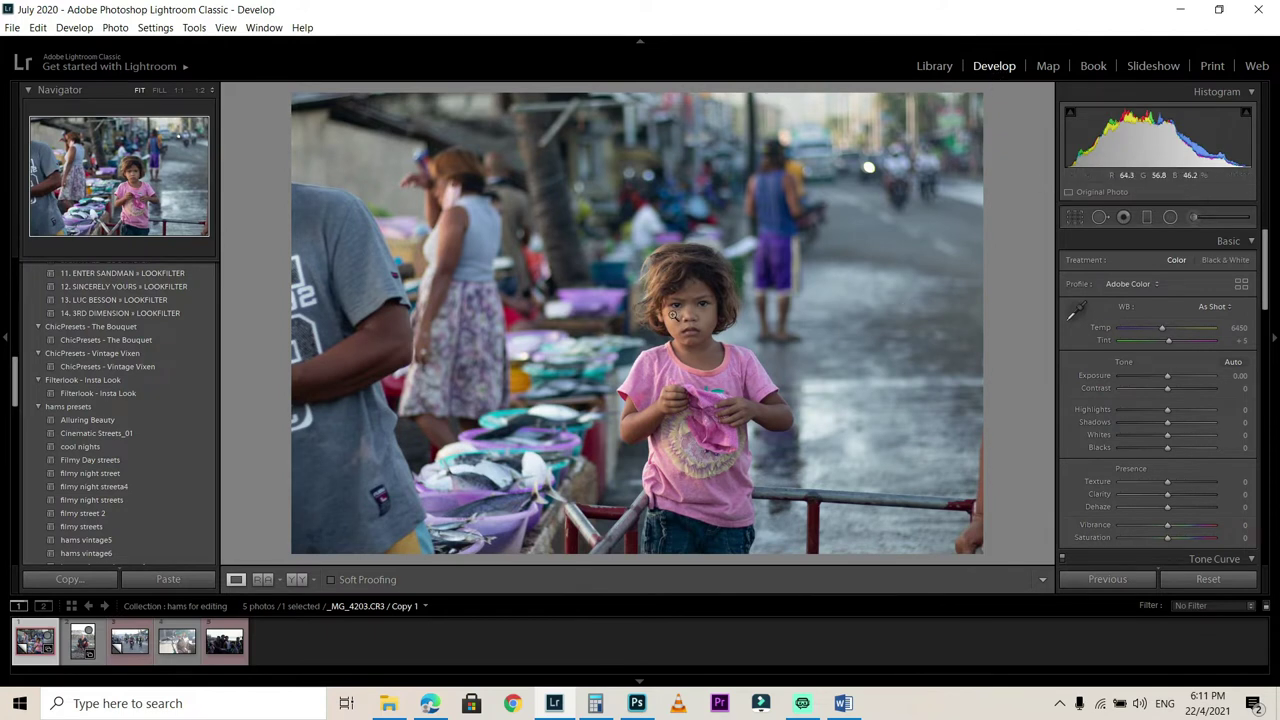
Step: Crop the photo tighter at the original aspect ratio, centring the girl and cutting most of the man at the edge out of frame
{"action": "left_click", "coordinate": [1074, 216]}
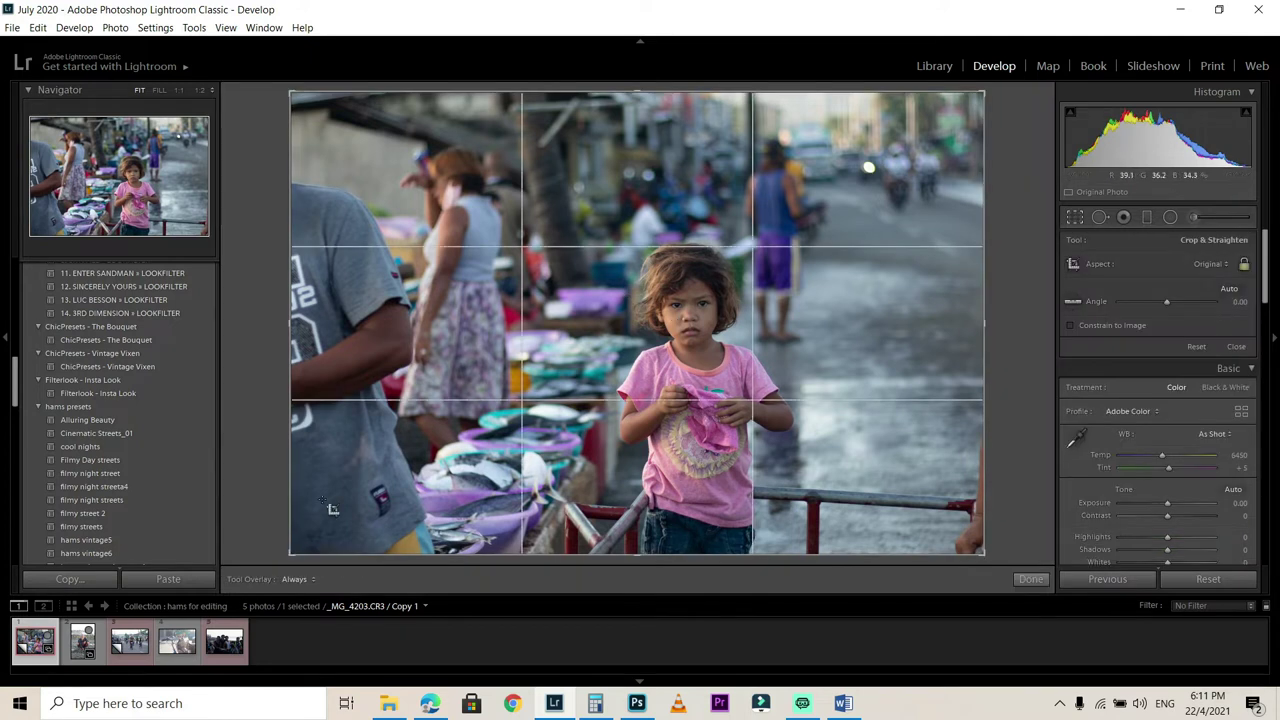
{"action": "left_click_drag", "start_coordinate": [293, 549], "coordinate": [347, 536]}
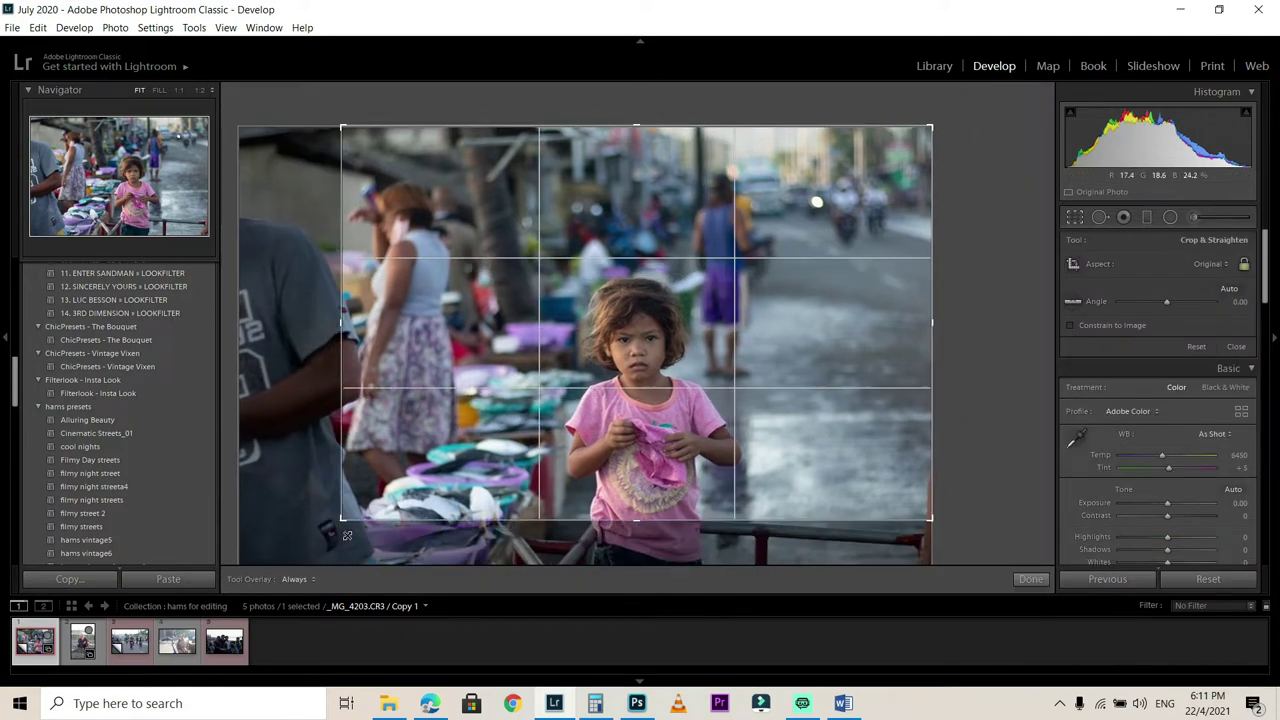
{"action": "left_click_drag", "start_coordinate": [516, 497], "coordinate": [519, 440]}
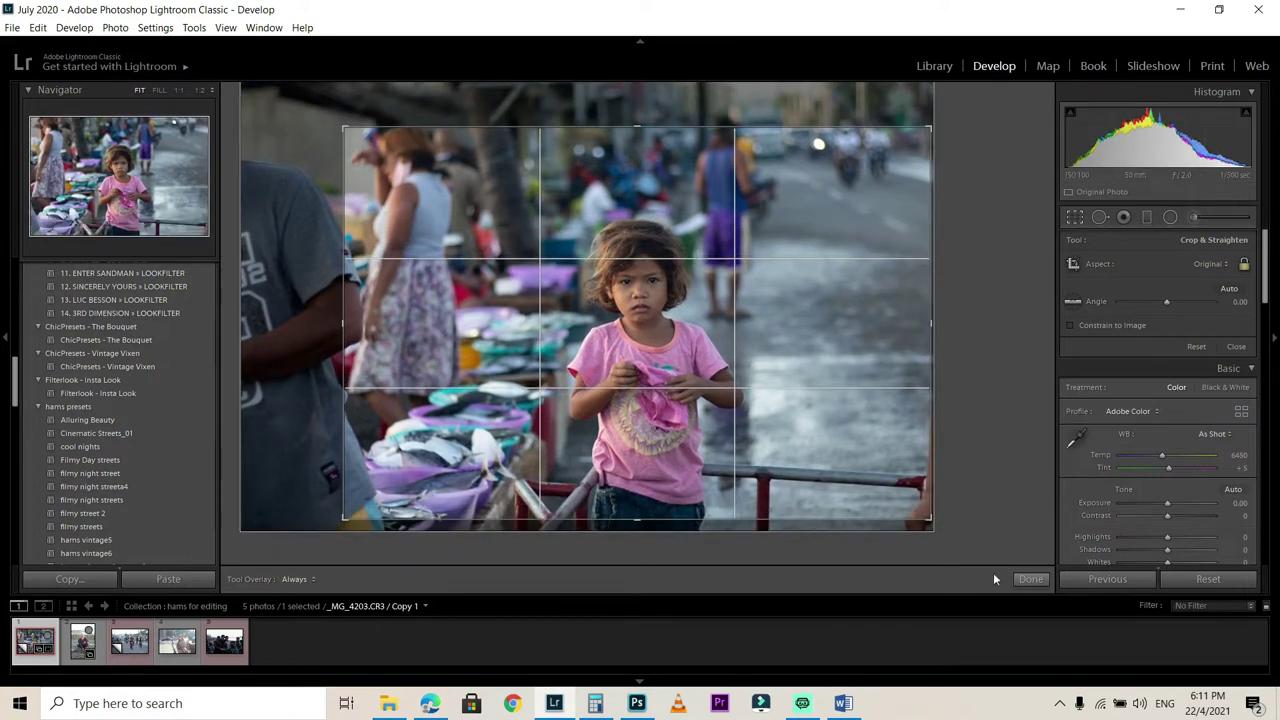
{"action": "left_click", "coordinate": [1031, 579]}
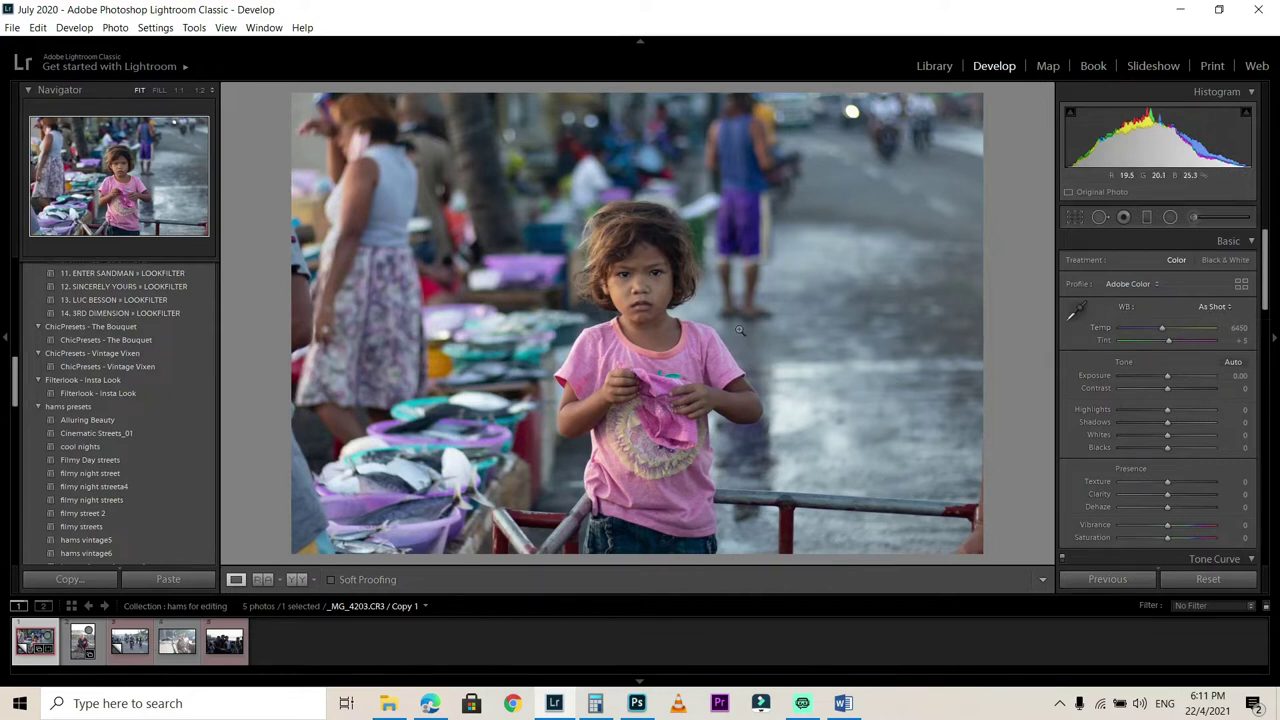
Step: Try the Auto white balance and a neutral sampled from the white fish, returning to As Shot after each
{"action": "left_click", "coordinate": [1211, 309]}
{"action": "left_click", "coordinate": [1165, 339]}
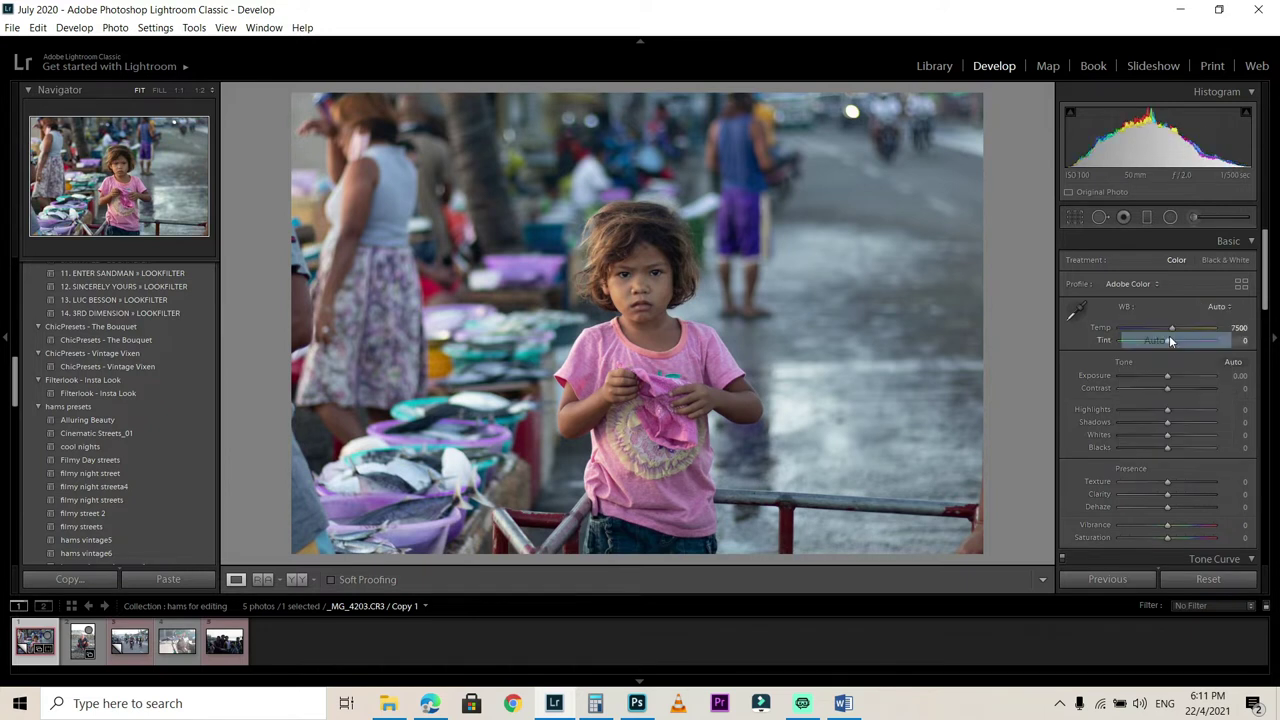
{"action": "left_click", "coordinate": [1212, 307]}
{"action": "left_click", "coordinate": [1200, 323]}
{"action": "left_click", "coordinate": [1077, 313]}
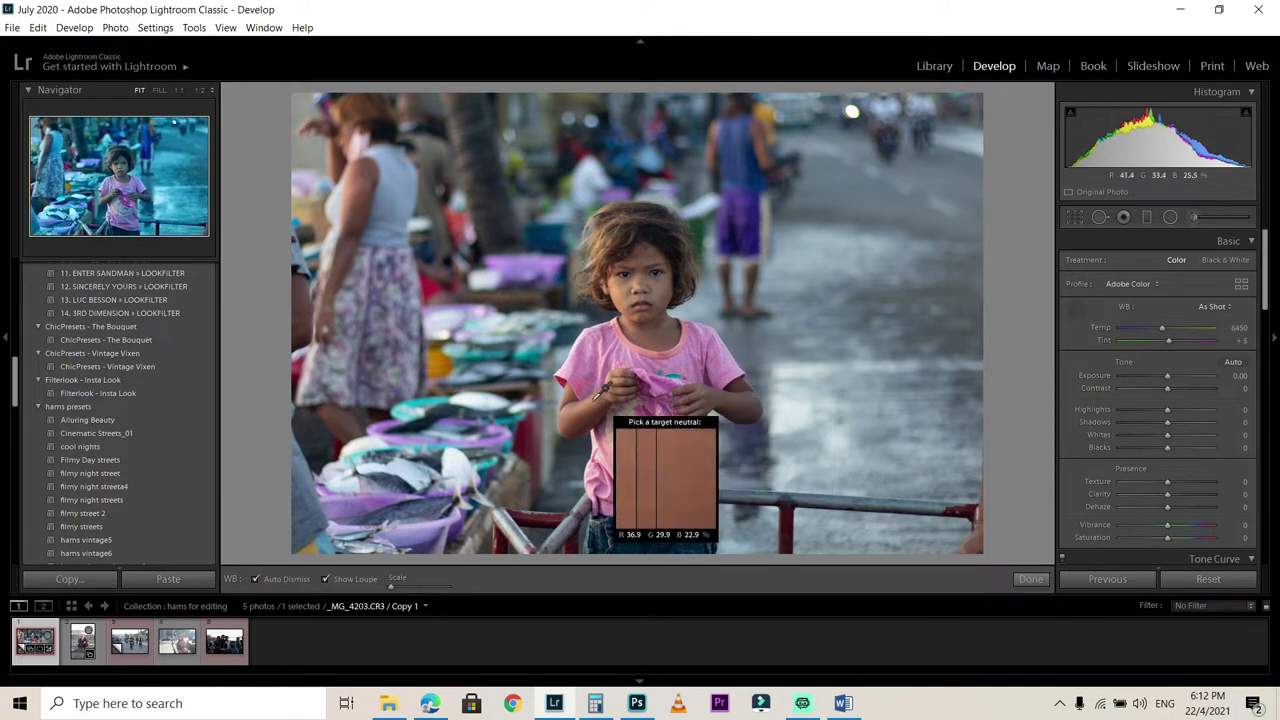
{"action": "left_click", "coordinate": [452, 458]}
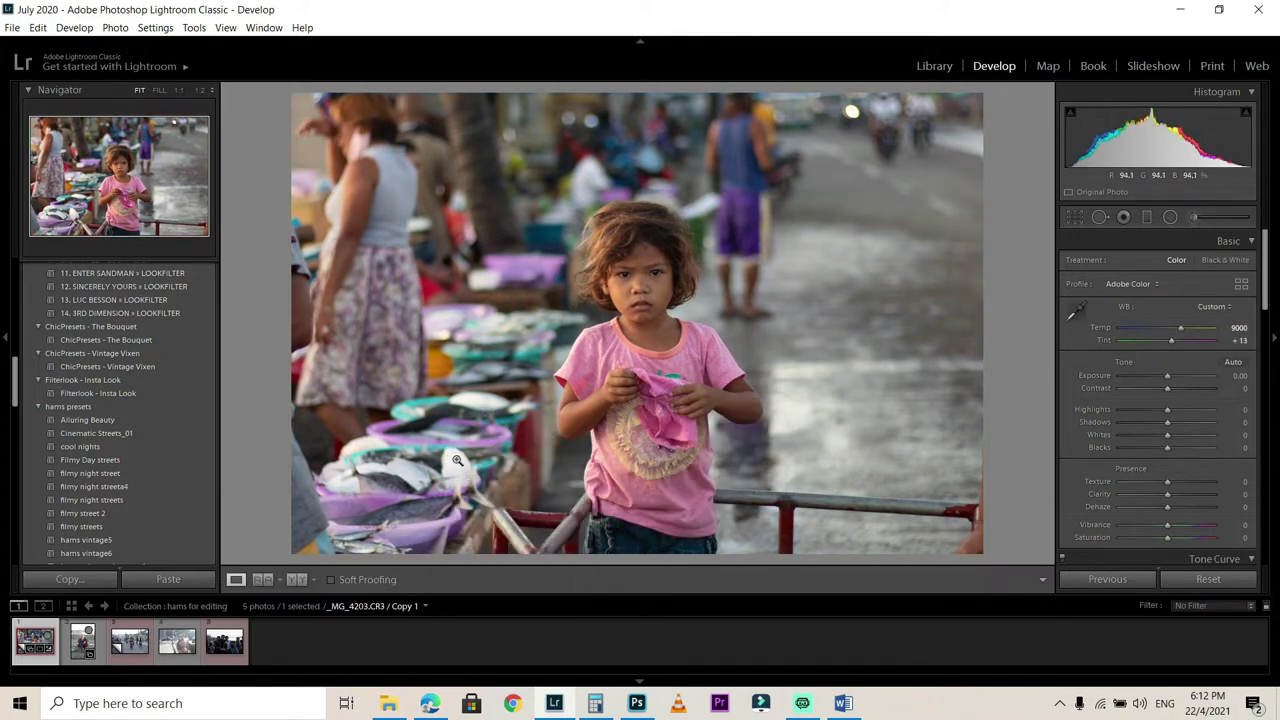
{"action": "left_click", "coordinate": [1211, 308]}
{"action": "left_click", "coordinate": [1192, 325]}
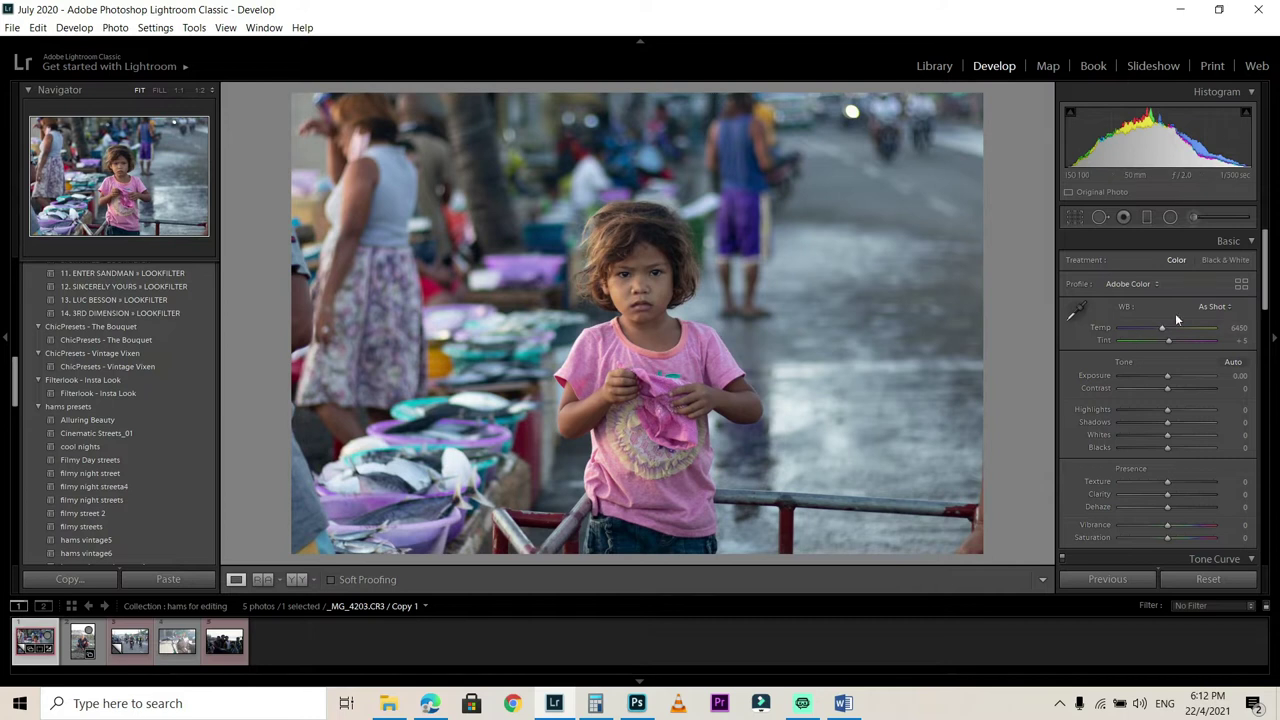
Step: Set the white balance to Auto and apply the automatic tone adjustment
{"action": "left_click", "coordinate": [1213, 307]}
{"action": "left_click", "coordinate": [1160, 342]}
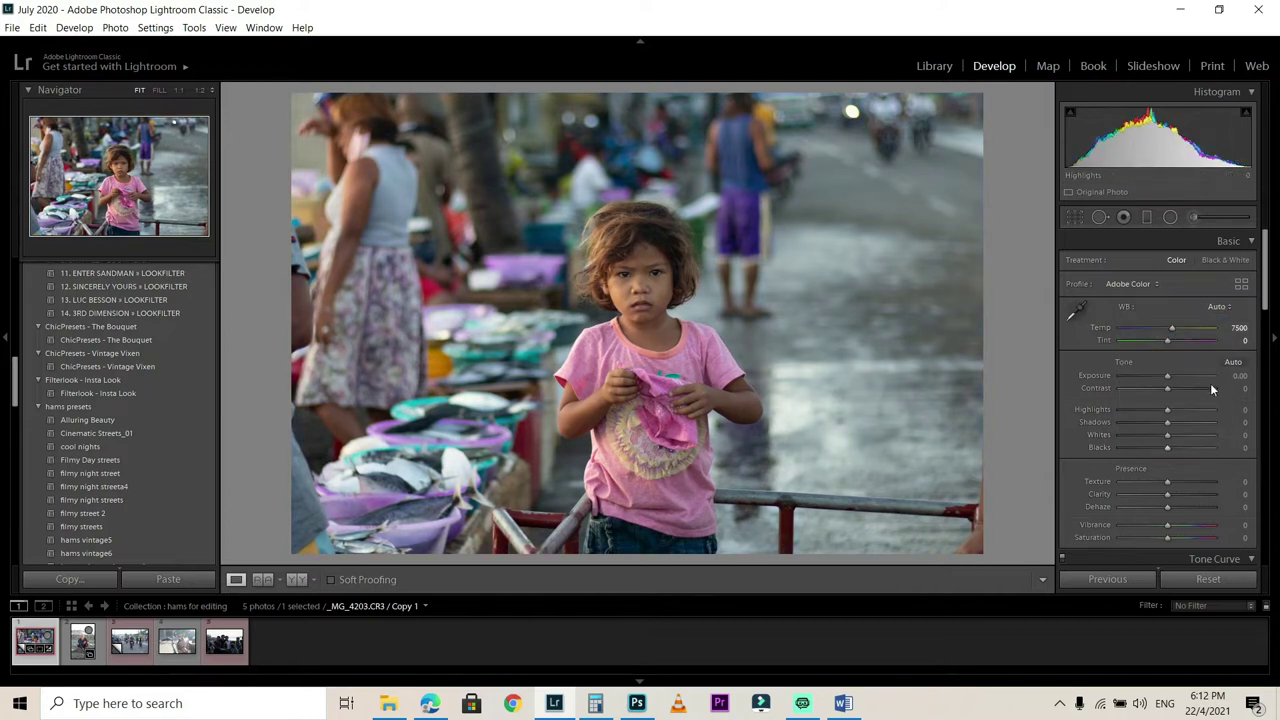
{"action": "left_click", "coordinate": [1233, 364]}
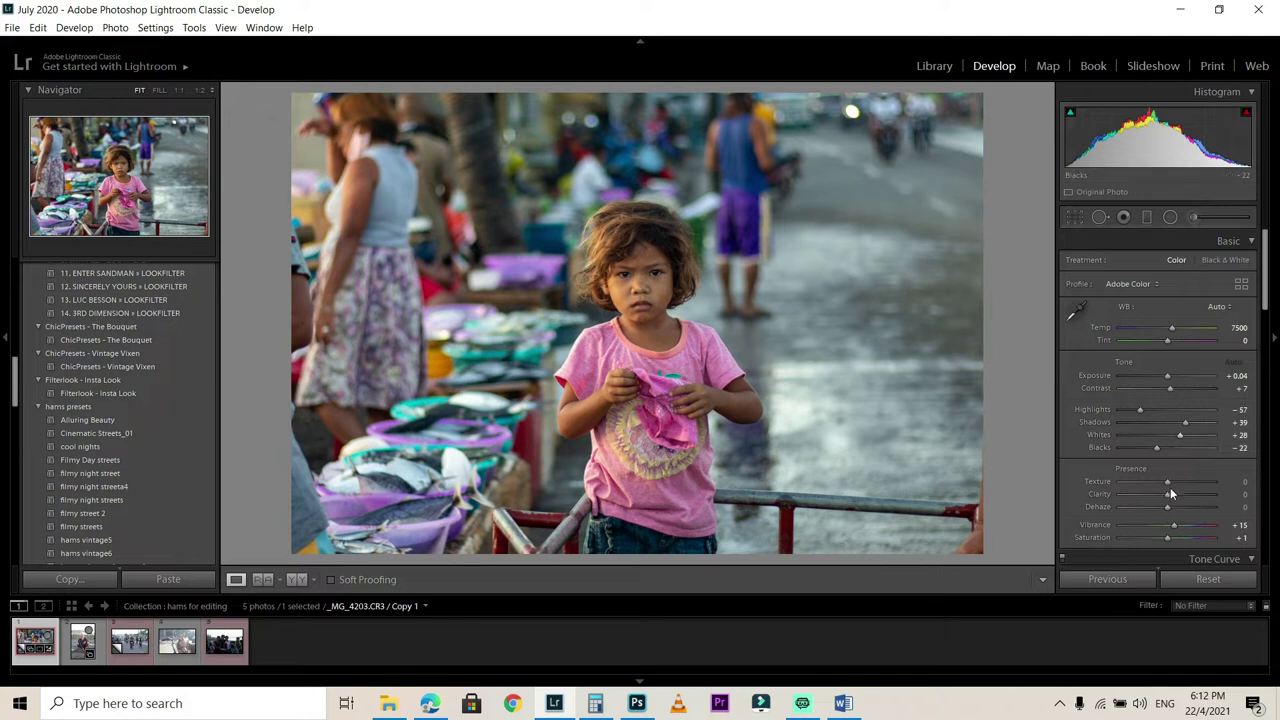
Step: Reset Vibrance to 0 and lower the overall Saturation to -9
{"action": "scroll", "coordinate": [1263, 312], "scroll_direction": "down", "scroll_amount": 1}
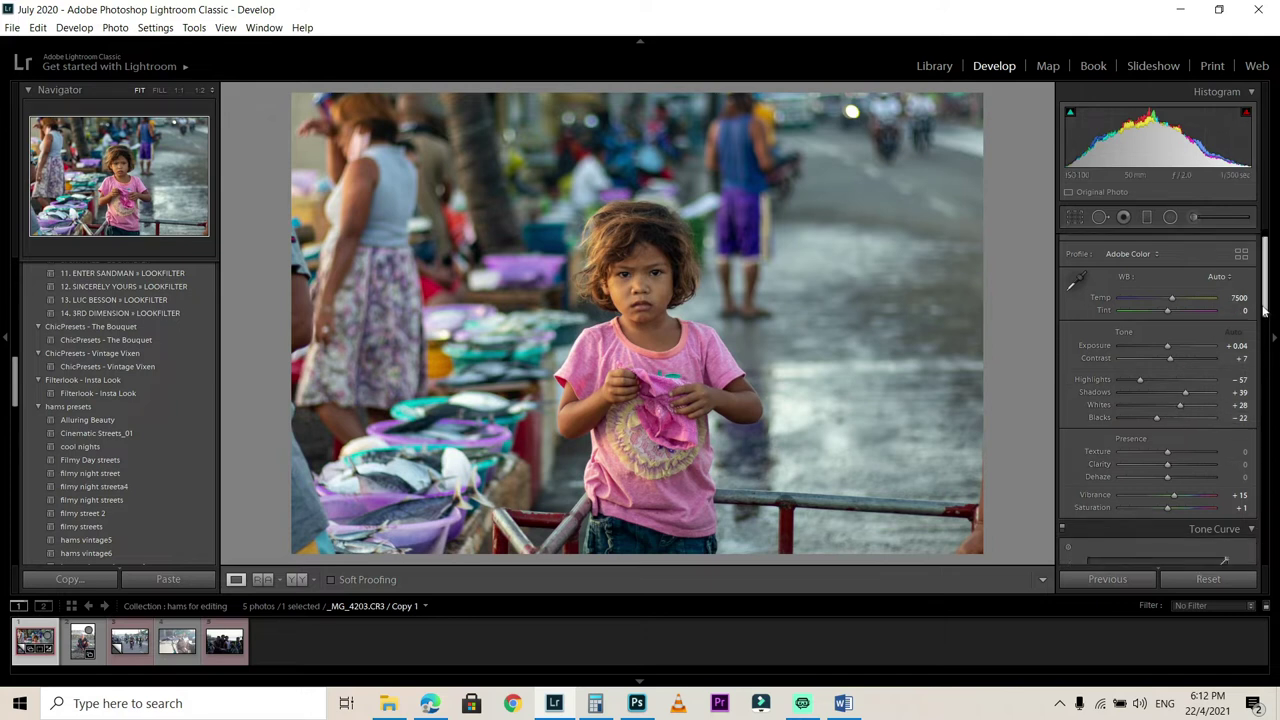
{"action": "scroll", "coordinate": [1263, 312], "scroll_direction": "down", "scroll_amount": 1}
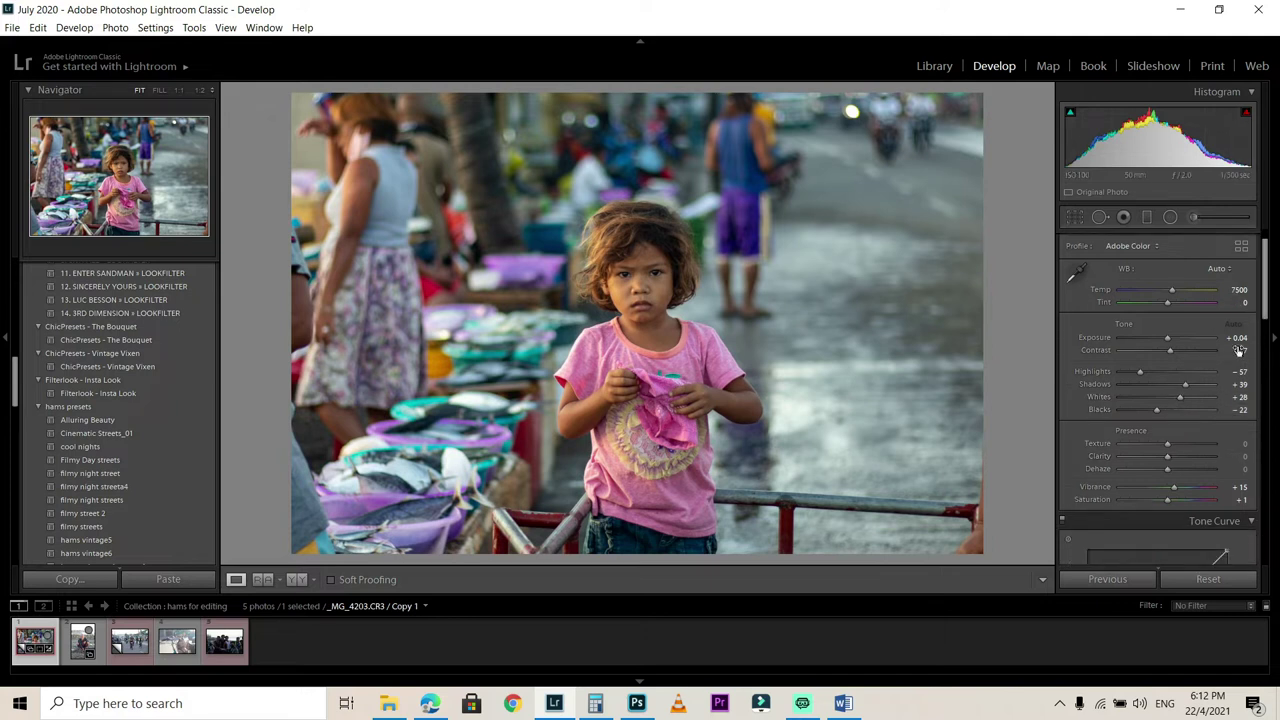
{"action": "double_click", "coordinate": [1172, 490]}
{"action": "double_click", "coordinate": [1170, 500]}
{"action": "left_click_drag", "start_coordinate": [1167, 499], "coordinate": [1162, 499]}
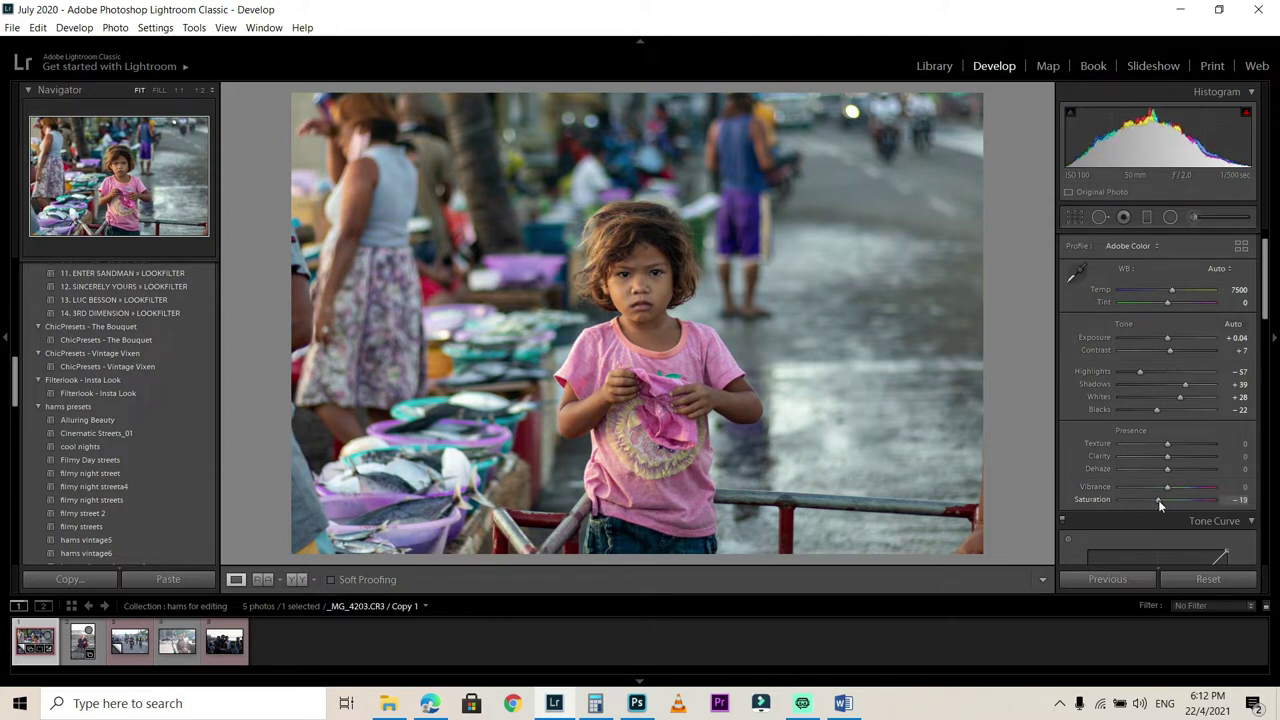
{"action": "left_click_drag", "start_coordinate": [1161, 500], "coordinate": [1163, 500]}
Step: Shape the RGB tone curve into a gentle S with a raised black point and the white point lowered to about 93%
{"action": "scroll", "coordinate": [1266, 314], "scroll_direction": "down", "scroll_amount": 3}
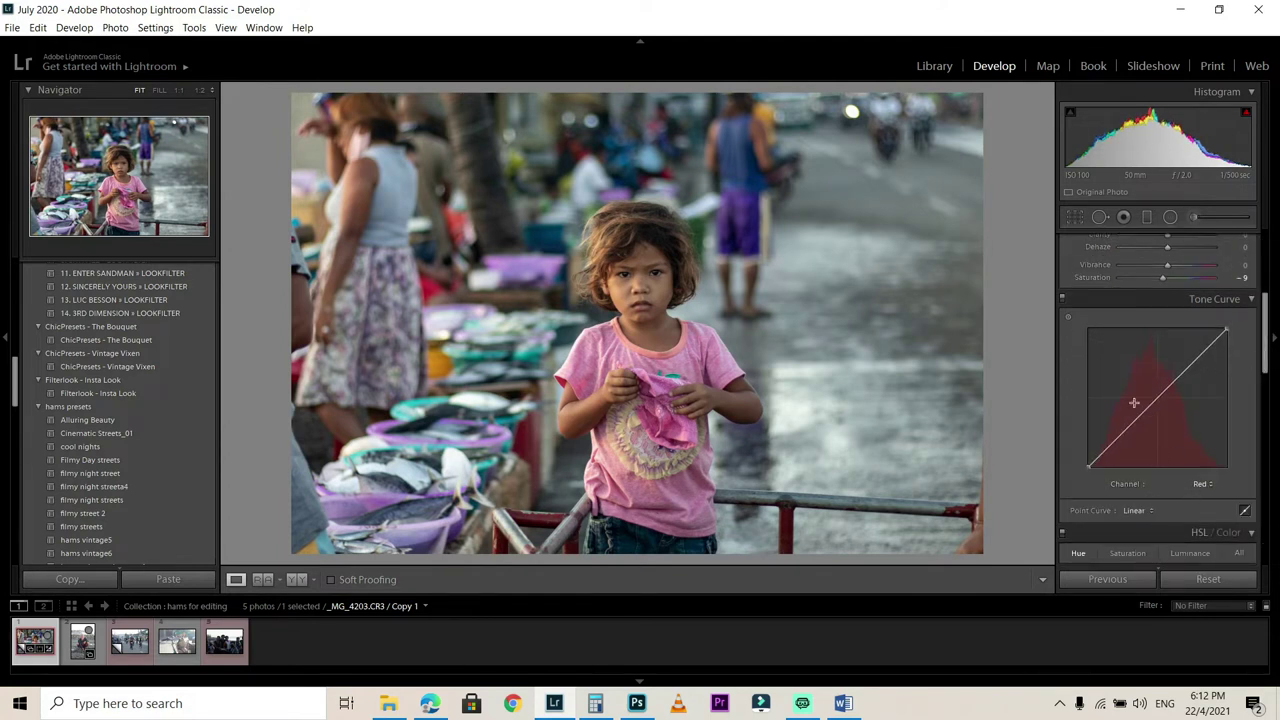
{"action": "left_click", "coordinate": [1202, 484]}
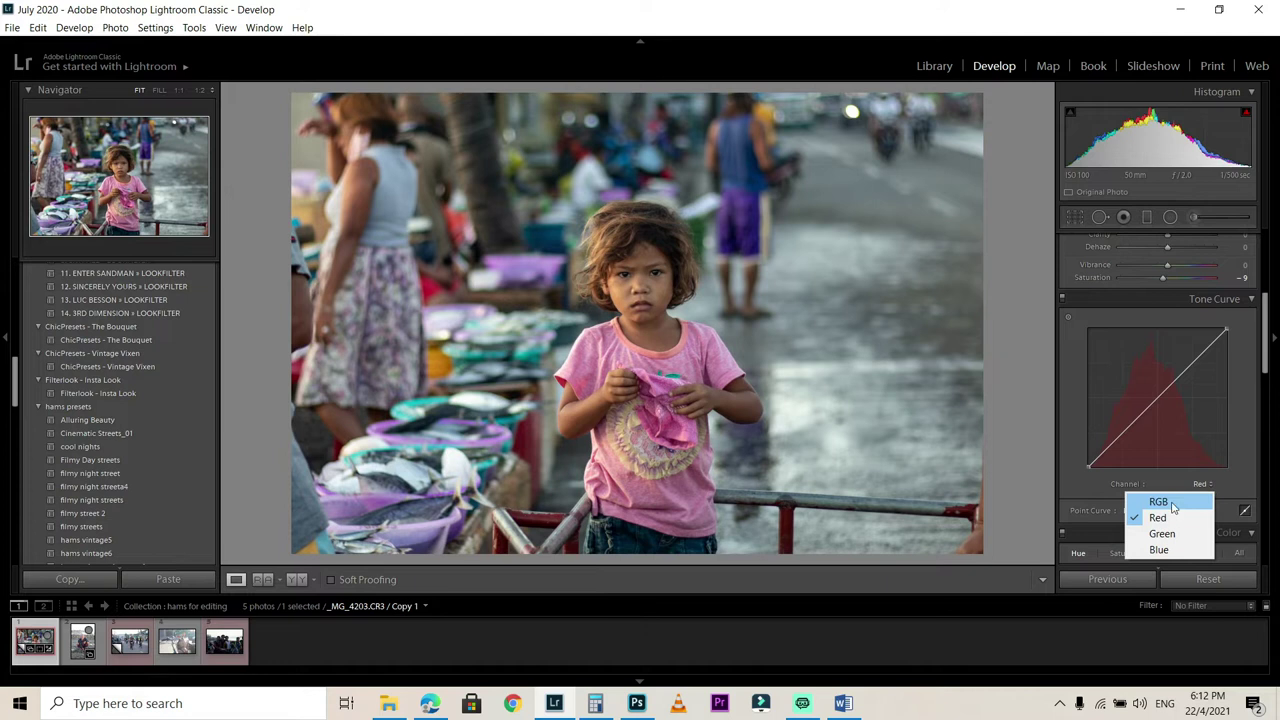
{"action": "left_click", "coordinate": [1173, 503]}
{"action": "left_click_drag", "start_coordinate": [1088, 466], "coordinate": [1231, 342]}
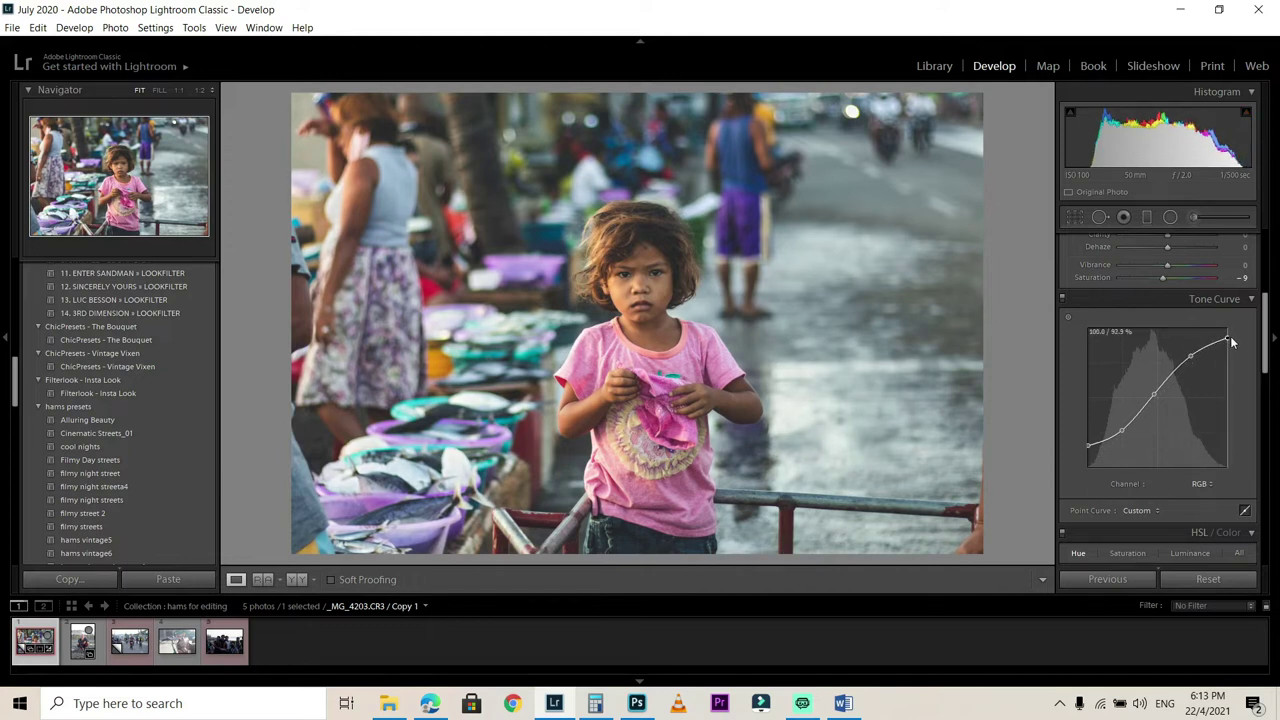
Step: Shape the Red channel's tone curve into an S with lowered shadows and raised highlights
{"action": "left_click", "coordinate": [1200, 483]}
{"action": "left_click", "coordinate": [1168, 517]}
{"action": "left_click", "coordinate": [1107, 449]}
{"action": "left_click_drag", "start_coordinate": [1107, 452], "coordinate": [1183, 359]}
{"action": "left_click_drag", "start_coordinate": [1144, 407], "coordinate": [1148, 402]}
Step: Shape the Green channel's tone curve into an S, lowering the shadows and raising the highlight point to about 70/78%
{"action": "left_click", "coordinate": [1125, 484]}
{"action": "left_click", "coordinate": [1162, 534]}
{"action": "left_click_drag", "start_coordinate": [1110, 446], "coordinate": [1145, 408]}
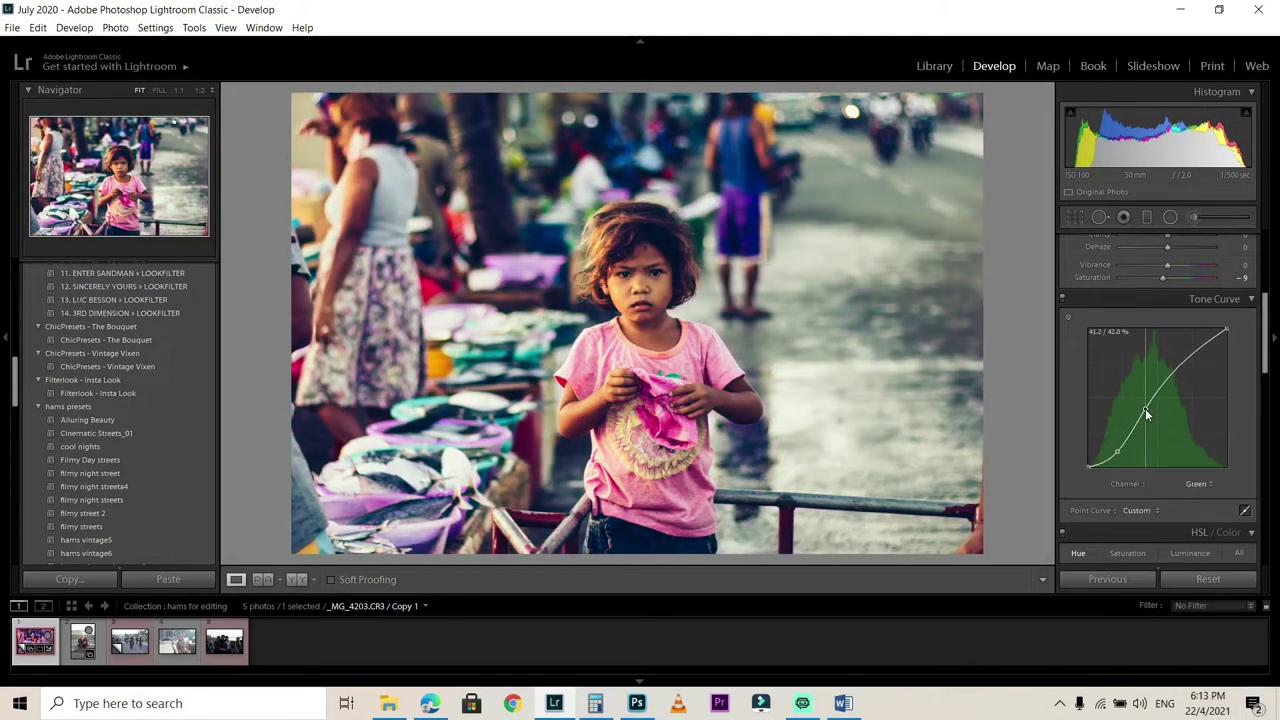
{"action": "left_click_drag", "start_coordinate": [1184, 366], "coordinate": [1186, 358]}
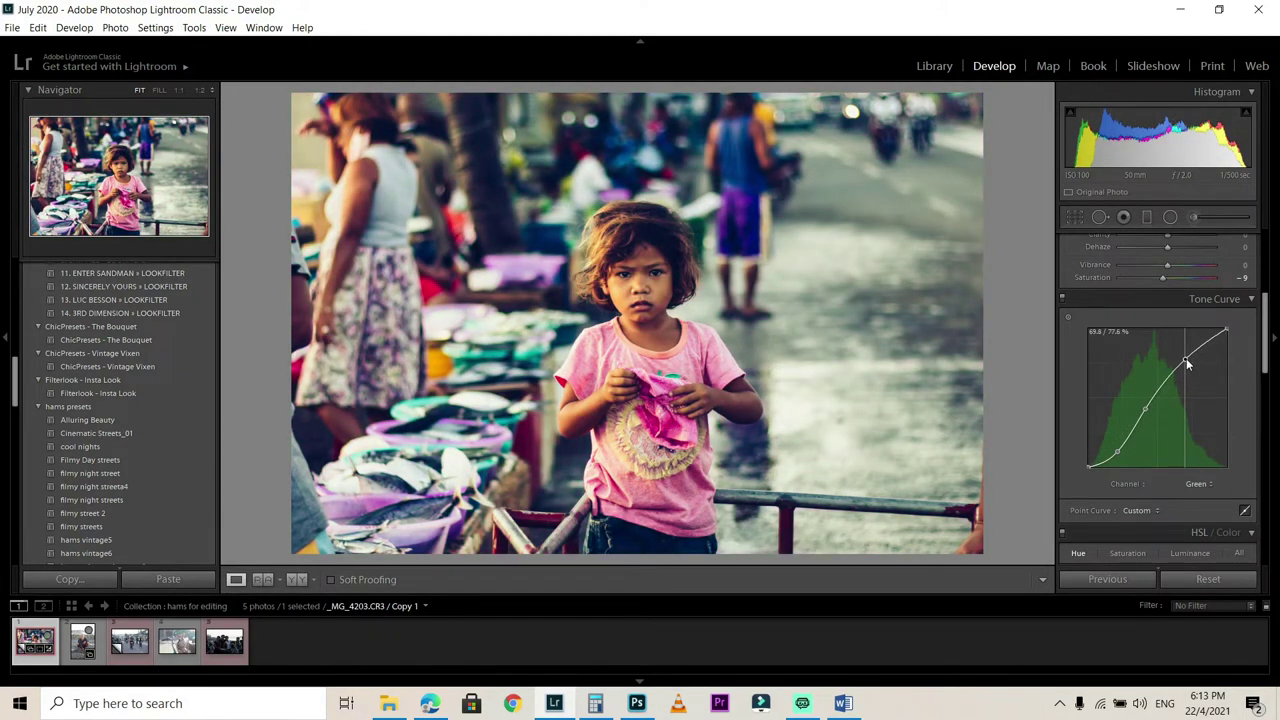
Step: Shape the Blue channel's tone curve into an S with lowered shadows and an upper point at about 64/69%
{"action": "left_click", "coordinate": [1196, 484]}
{"action": "left_click", "coordinate": [1162, 549]}
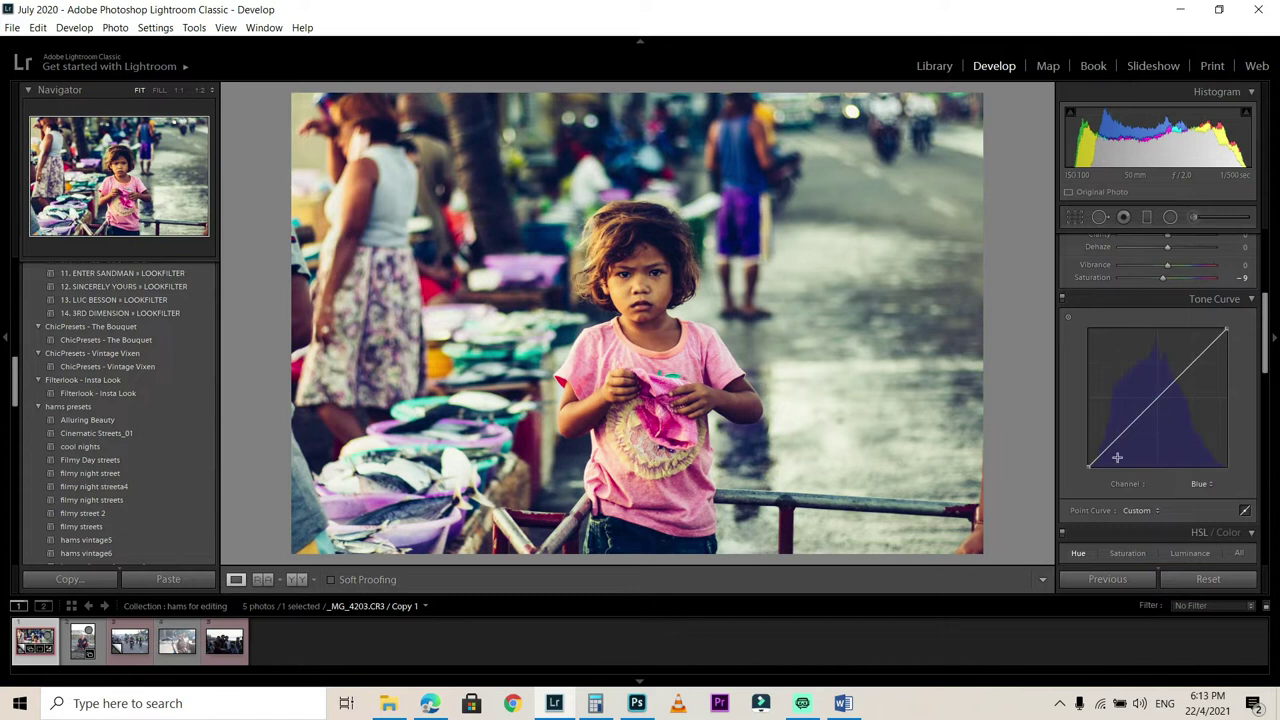
{"action": "left_click_drag", "start_coordinate": [1116, 442], "coordinate": [1178, 374]}
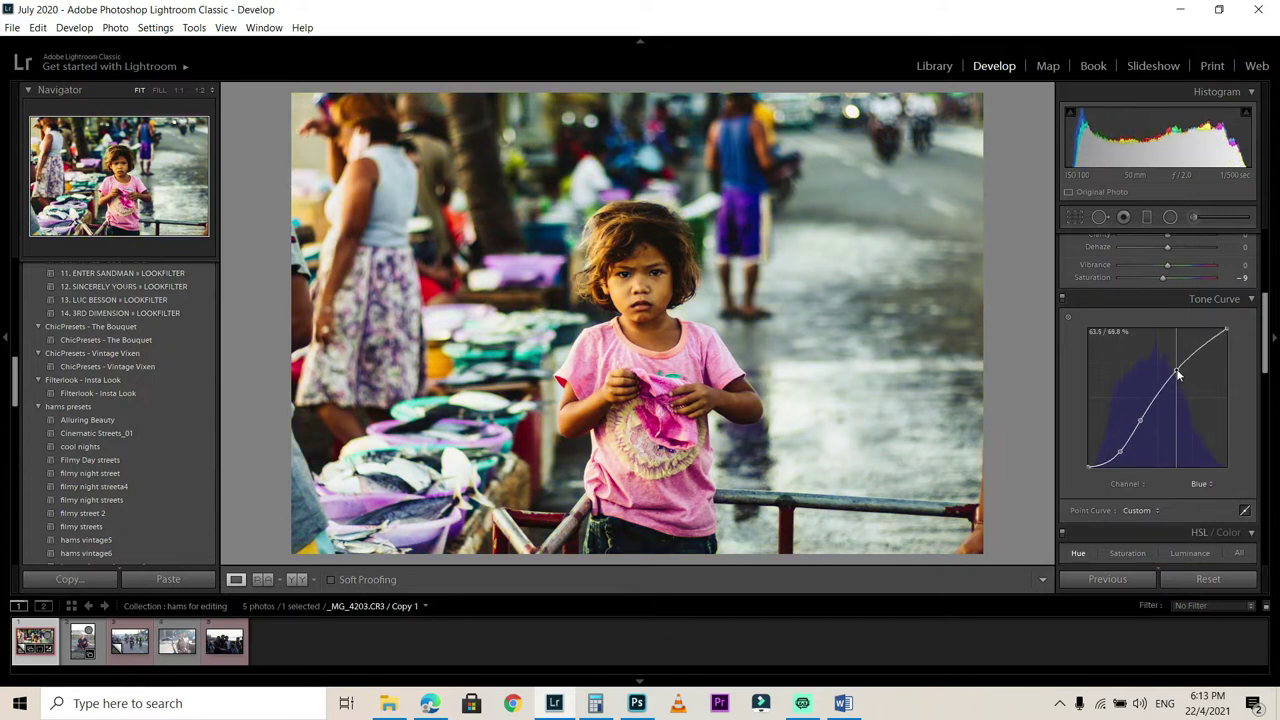
Step: Adjust HSL saturation by targeting colours in the photo: Red -26, Orange -12, Yellow -17, Aqua -13, Blue -54, Purple -9
{"action": "left_click_drag", "start_coordinate": [1266, 357], "coordinate": [1260, 388]}
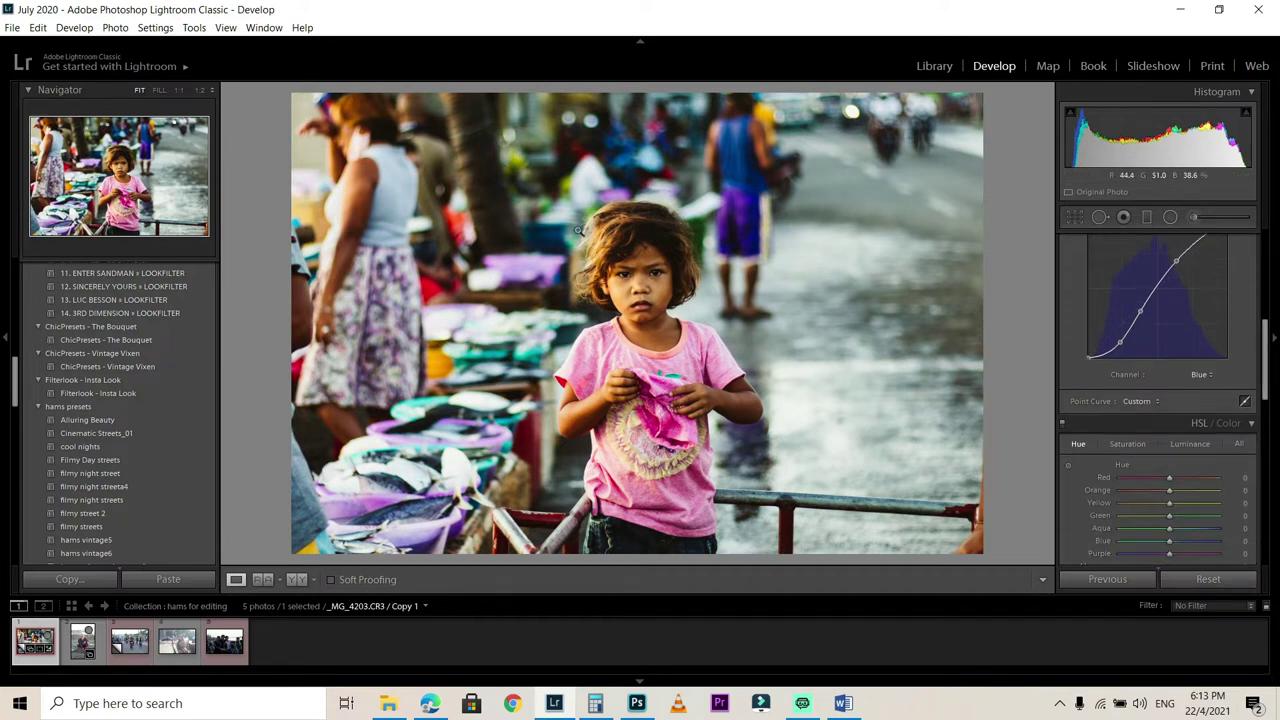
{"action": "left_click_drag", "start_coordinate": [1266, 370], "coordinate": [1264, 415]}
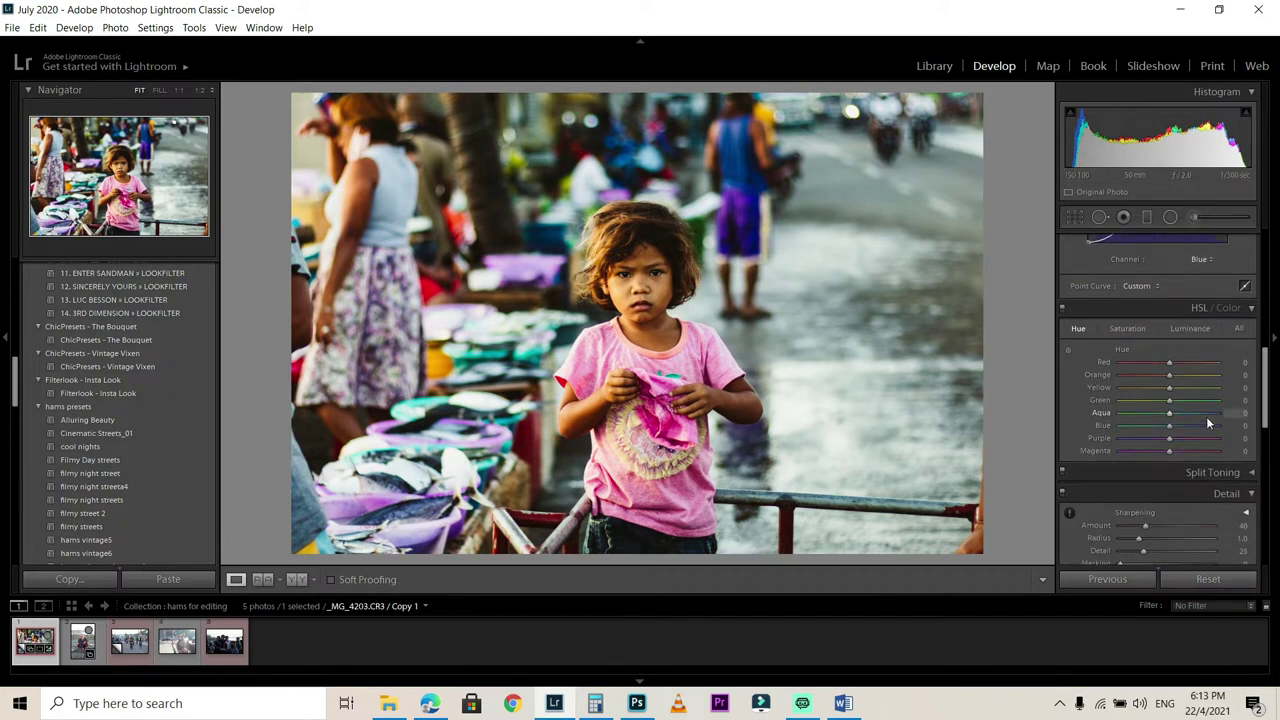
{"action": "left_click", "coordinate": [1124, 330]}
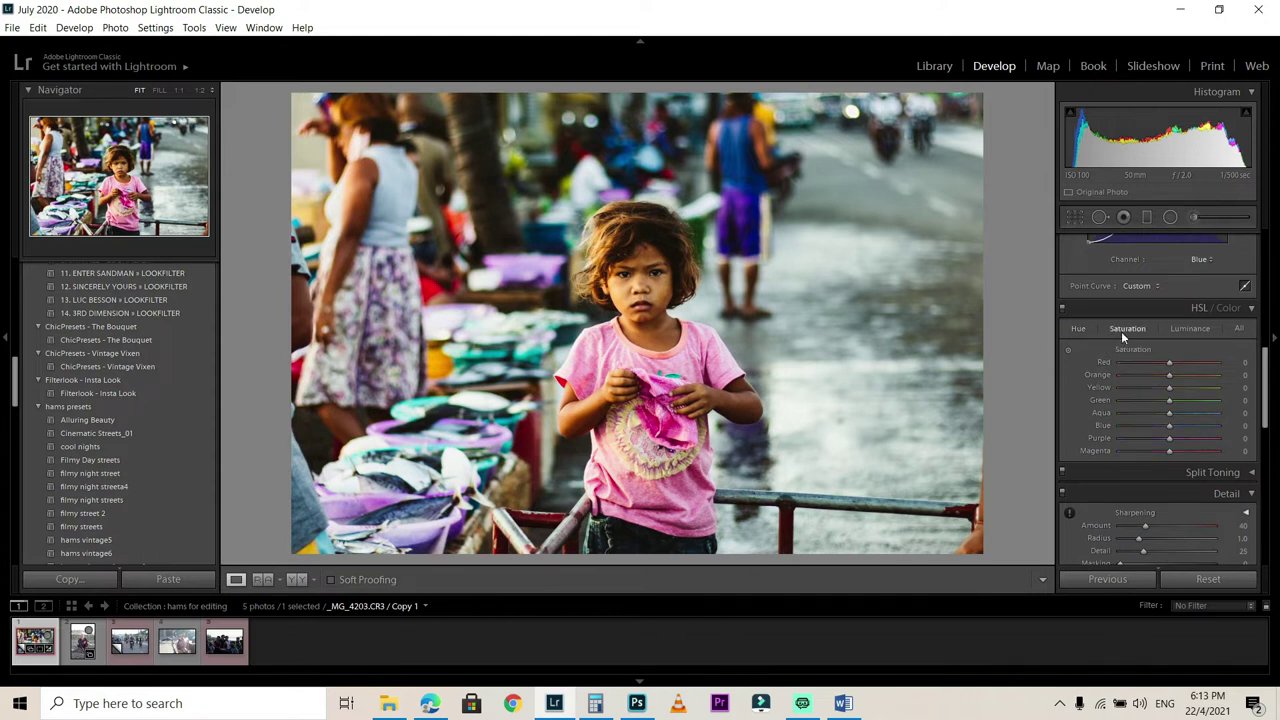
{"action": "left_click", "coordinate": [1068, 353]}
{"action": "mouse_move", "coordinate": [661, 300]}
{"action": "left_mouse_down"}
{"action": "mouse_move", "coordinate": [661, 266]}
{"action": "mouse_move", "coordinate": [661, 304]}
{"action": "left_mouse_up"}
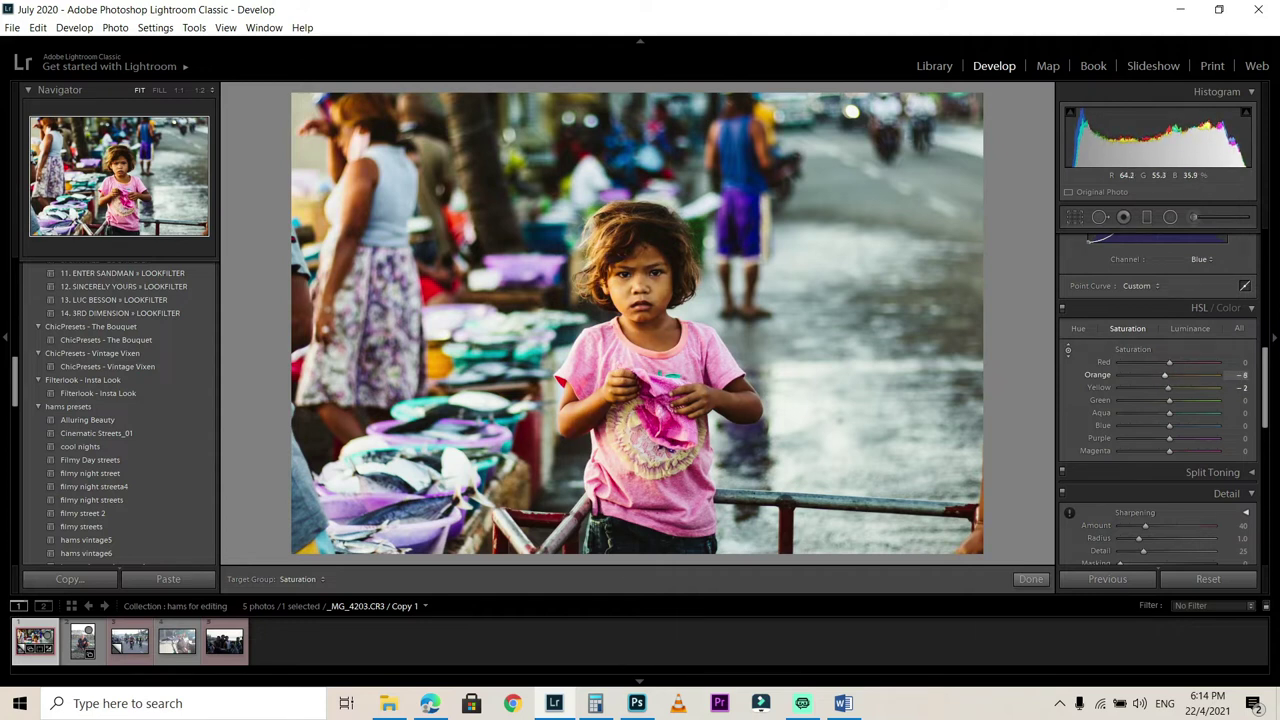
{"action": "left_click_drag", "start_coordinate": [435, 288], "coordinate": [435, 294]}
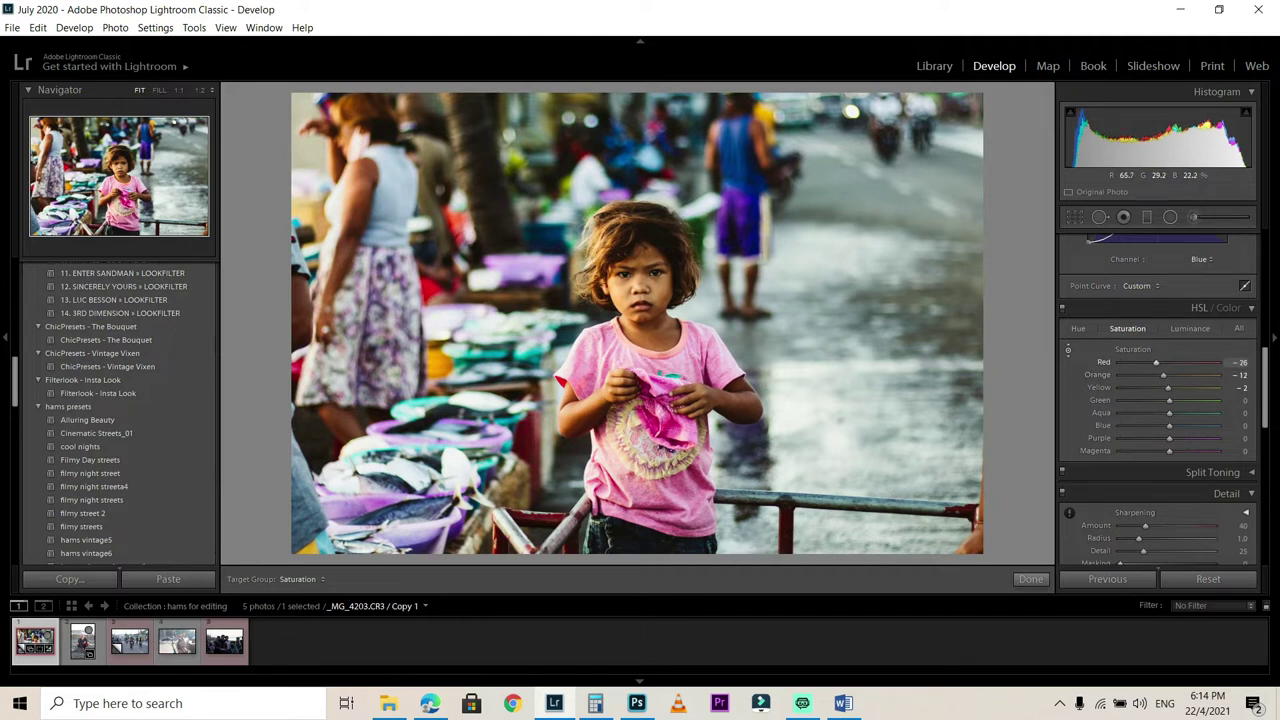
{"action": "left_click_drag", "start_coordinate": [738, 148], "coordinate": [742, 190]}
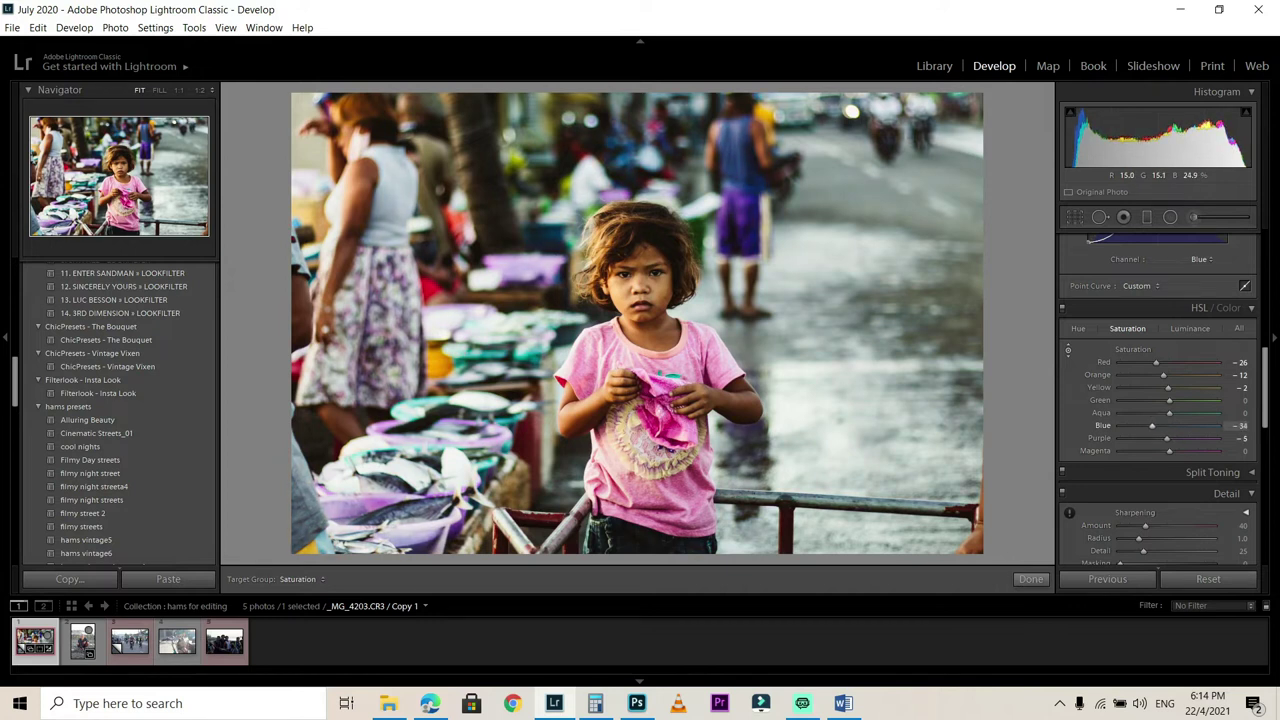
{"action": "left_click_drag", "start_coordinate": [504, 353], "coordinate": [505, 372]}
{"action": "mouse_move", "coordinate": [1166, 384]}
{"action": "left_mouse_down"}
{"action": "mouse_move", "coordinate": [1135, 386]}
{"action": "mouse_move", "coordinate": [1158, 390]}
{"action": "left_mouse_up"}
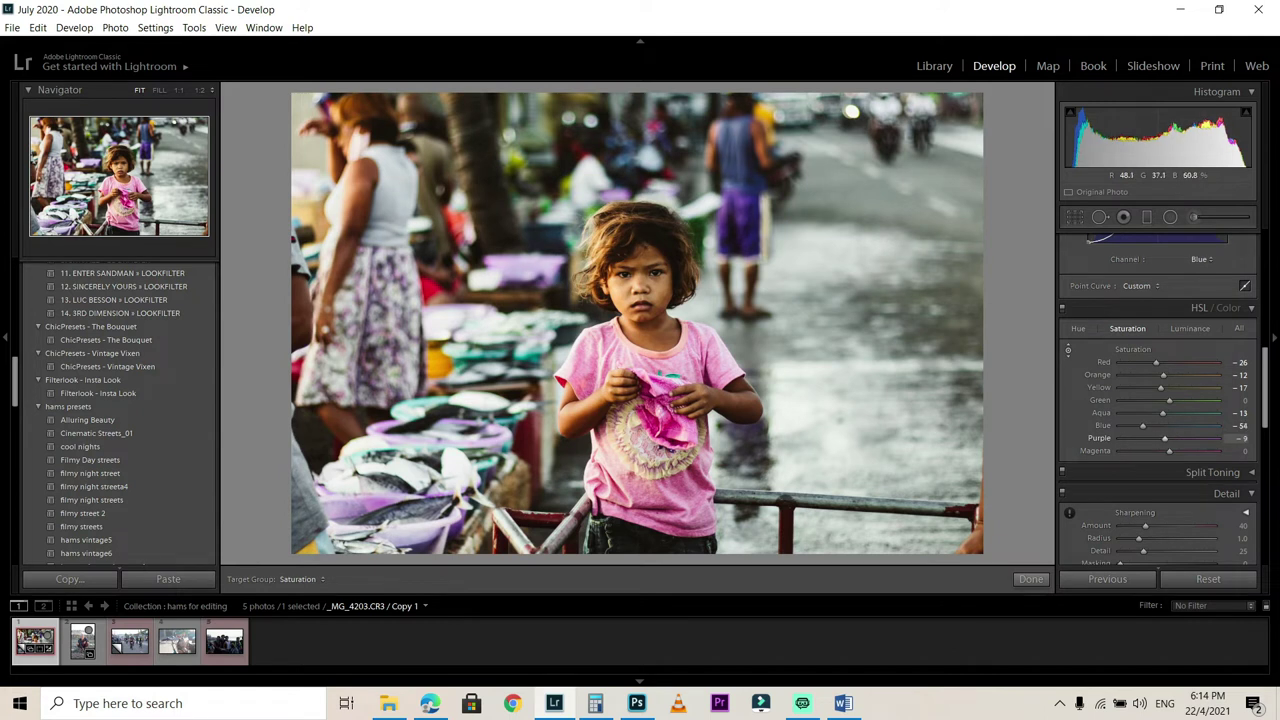
Step: Shift the HSL hues by targeting colours in the photo: Red +23, Orange -8, Yellow -4, Aqua -43, Blue -48, Purple -34
{"action": "left_click", "coordinate": [1078, 328]}
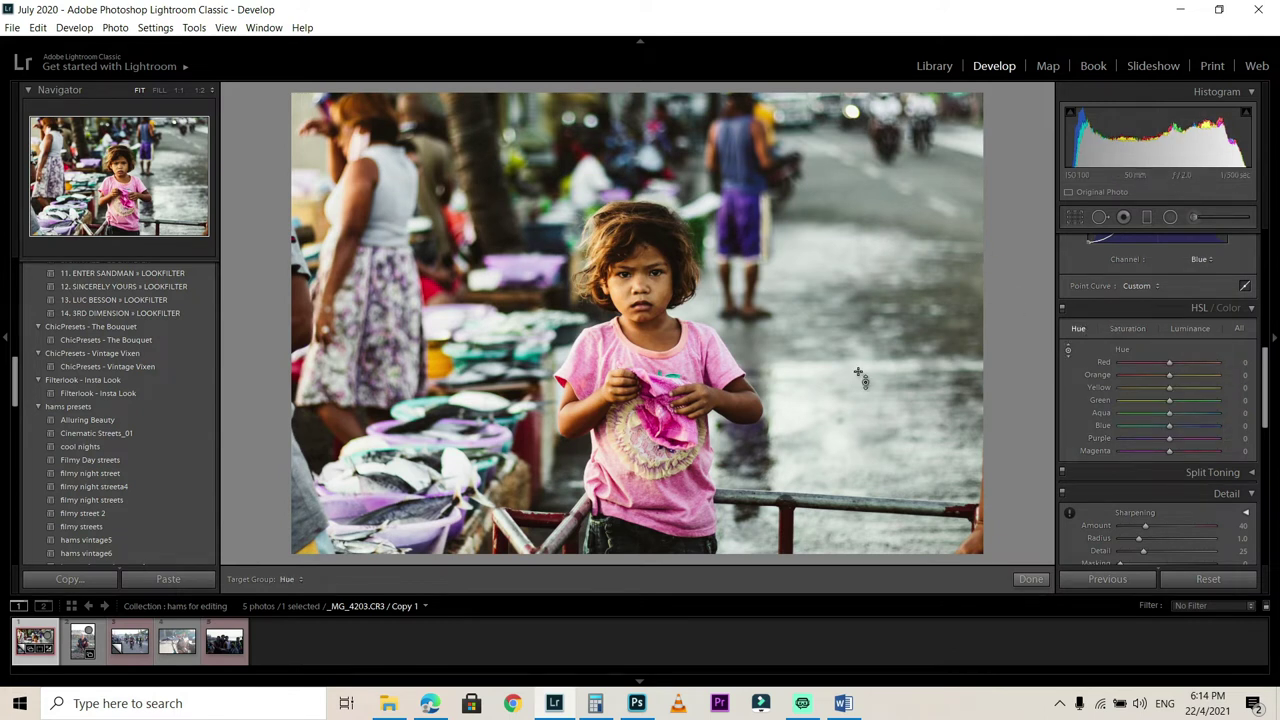
{"action": "mouse_move", "coordinate": [672, 300]}
{"action": "left_mouse_down"}
{"action": "mouse_move", "coordinate": [672, 288]}
{"action": "mouse_move", "coordinate": [672, 305]}
{"action": "left_mouse_up"}
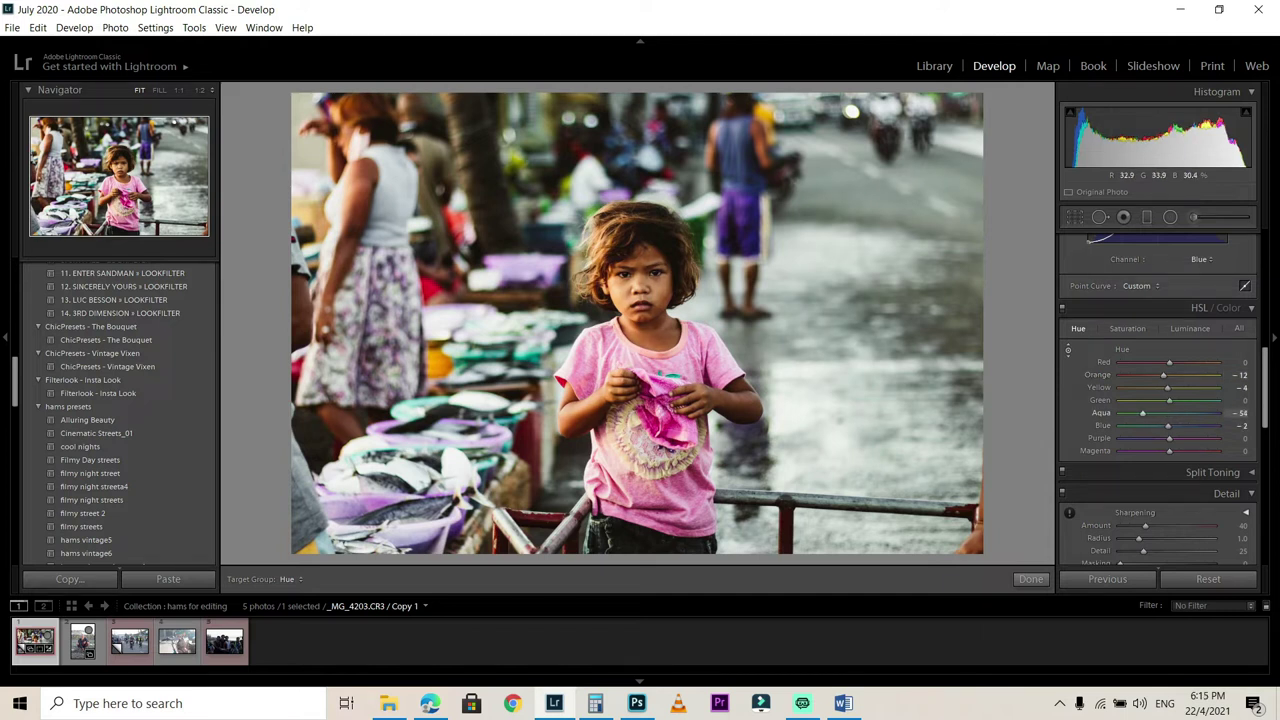
{"action": "left_click_drag", "start_coordinate": [834, 270], "coordinate": [749, 201]}
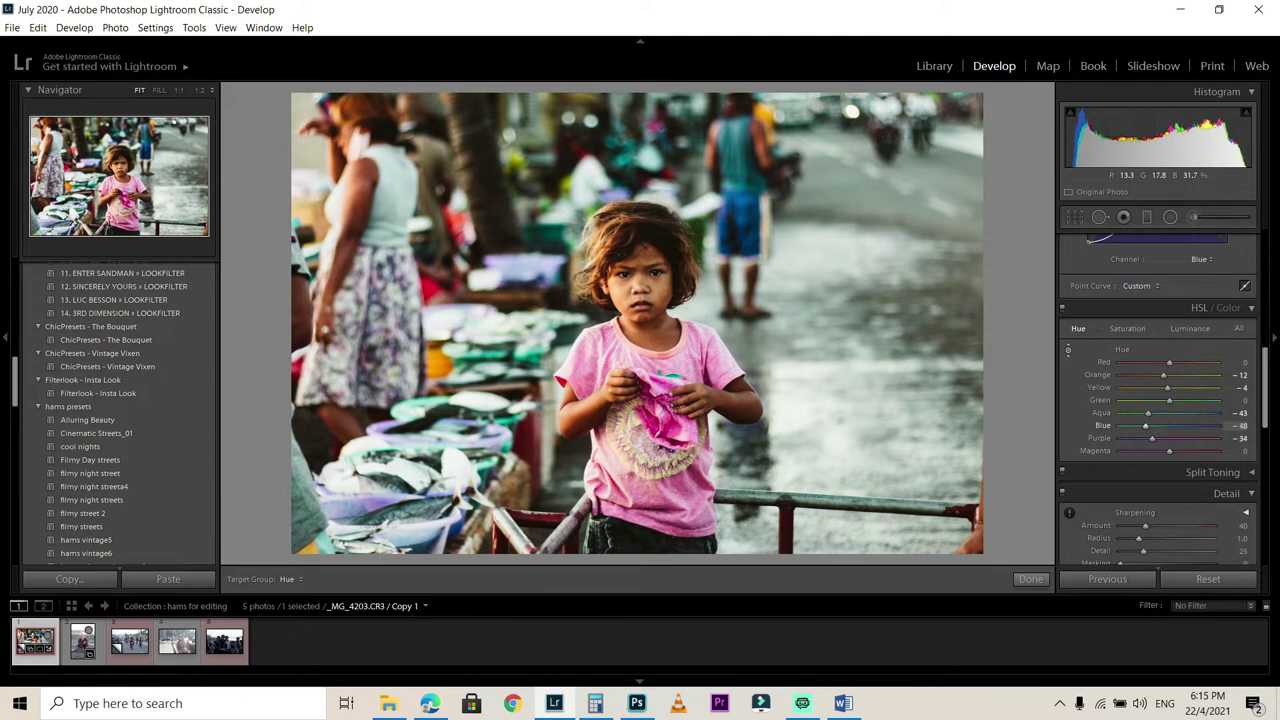
{"action": "left_click_drag", "start_coordinate": [454, 220], "coordinate": [432, 289]}
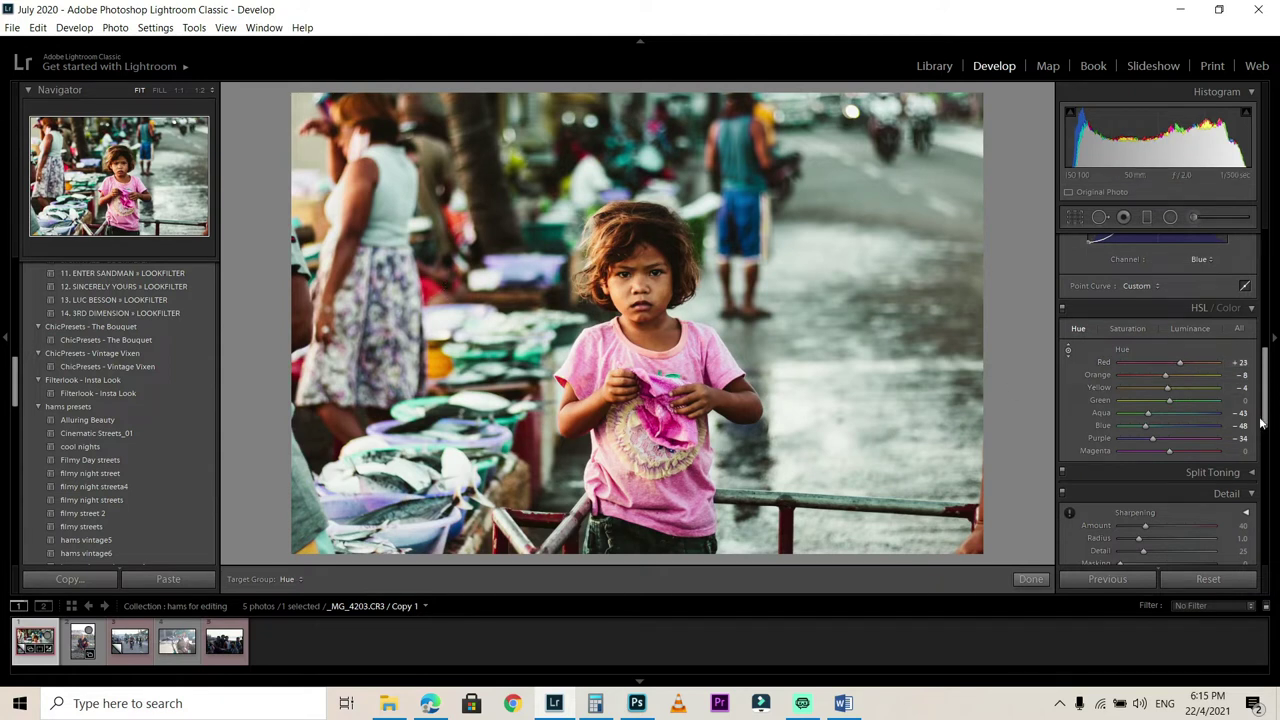
Step: Adjust HSL luminance by targeting colours in the photo: Orange +8, Yellow +2, Aqua -4, Blue -23, Purple -13
{"action": "left_click", "coordinate": [1195, 328]}
{"action": "left_click_drag", "start_coordinate": [556, 362], "coordinate": [556, 330]}
{"action": "left_click_drag", "start_coordinate": [708, 298], "coordinate": [720, 330]}
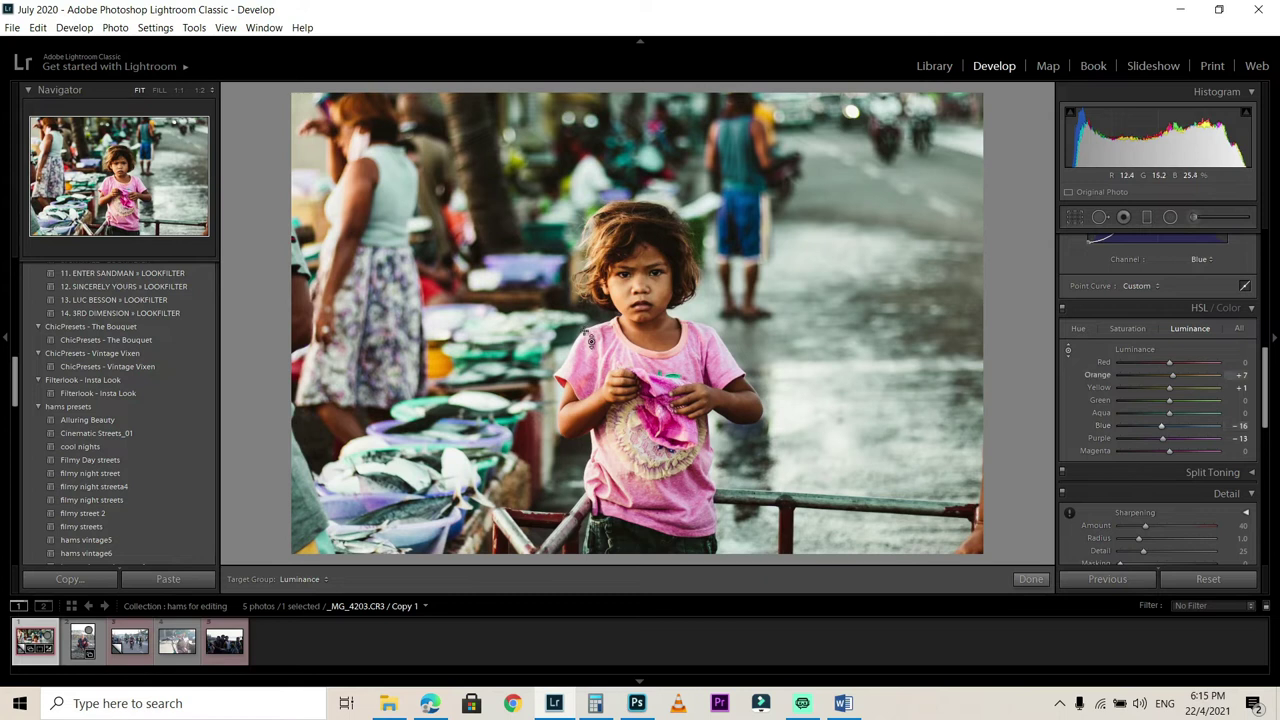
{"action": "left_click_drag", "start_coordinate": [514, 360], "coordinate": [514, 368]}
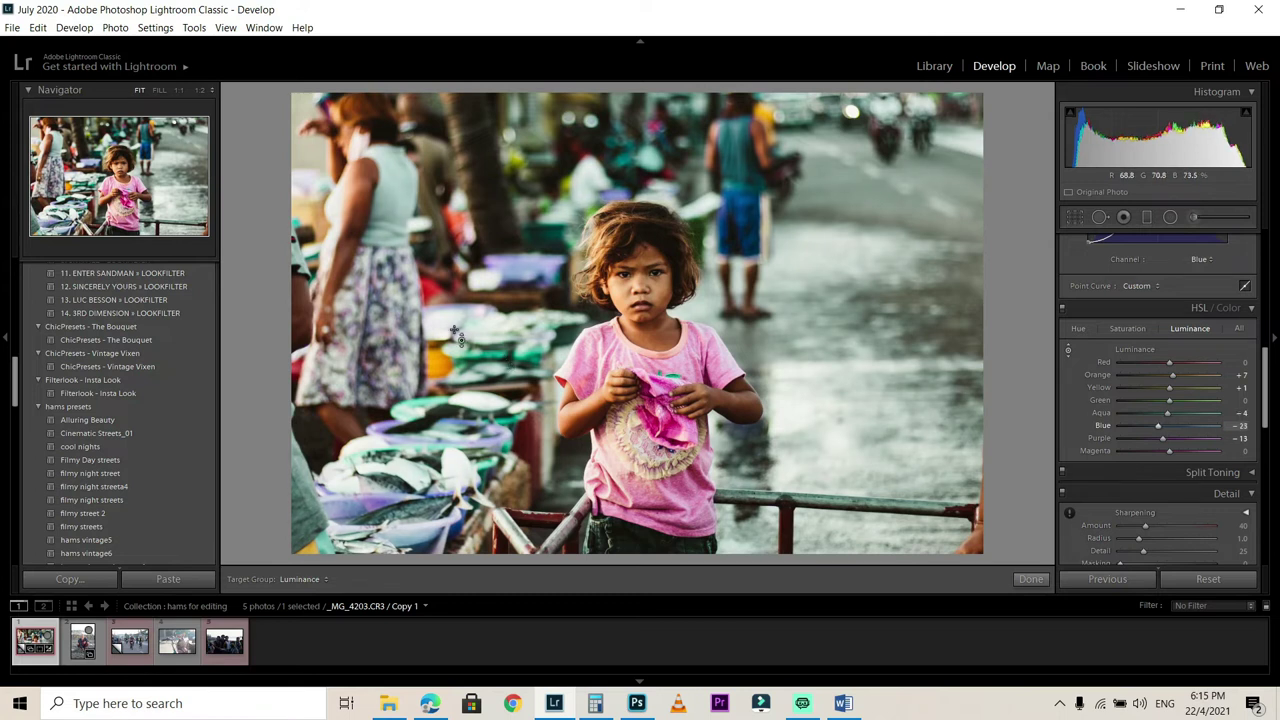
{"action": "left_click_drag", "start_coordinate": [432, 360], "coordinate": [432, 345]}
{"action": "left_click_drag", "start_coordinate": [1265, 420], "coordinate": [1266, 452]}
{"action": "left_click", "coordinate": [1249, 374]}
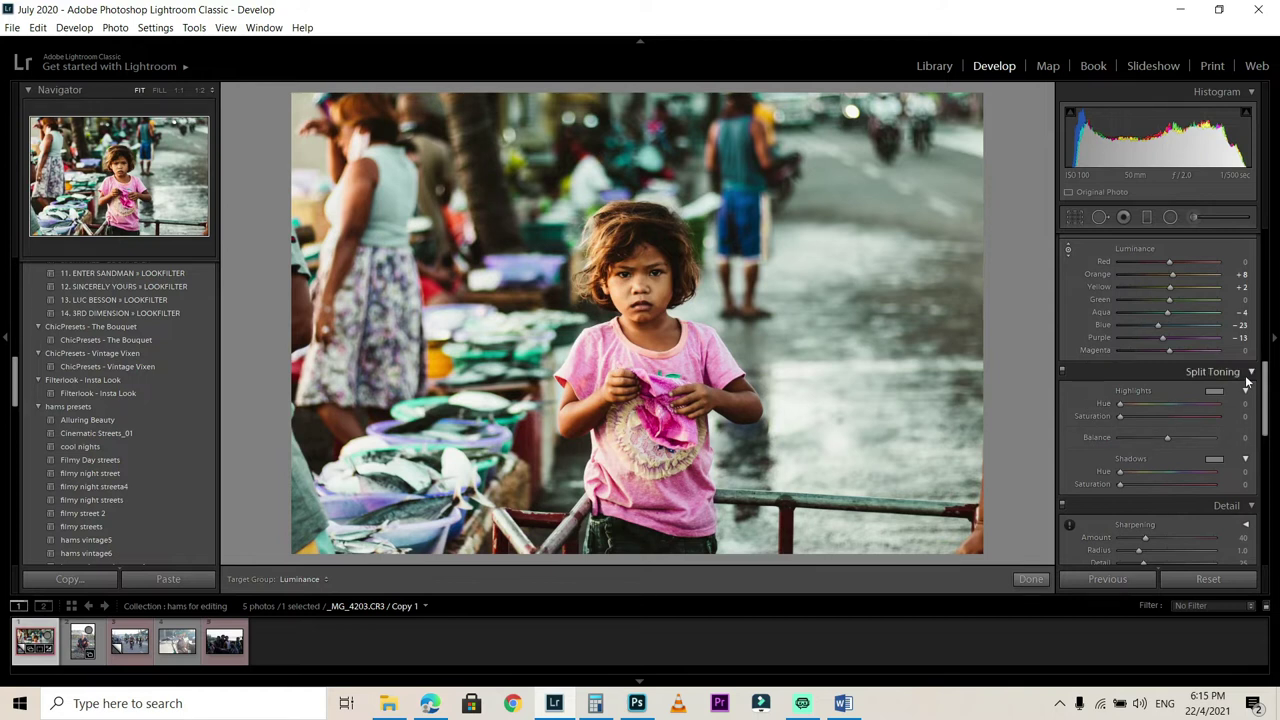
{"action": "left_click", "coordinate": [1250, 372]}
{"action": "left_click_drag", "start_coordinate": [1266, 435], "coordinate": [1247, 511]}
{"action": "scroll", "coordinate": [1247, 511], "scroll_direction": "up", "scroll_amount": 2}
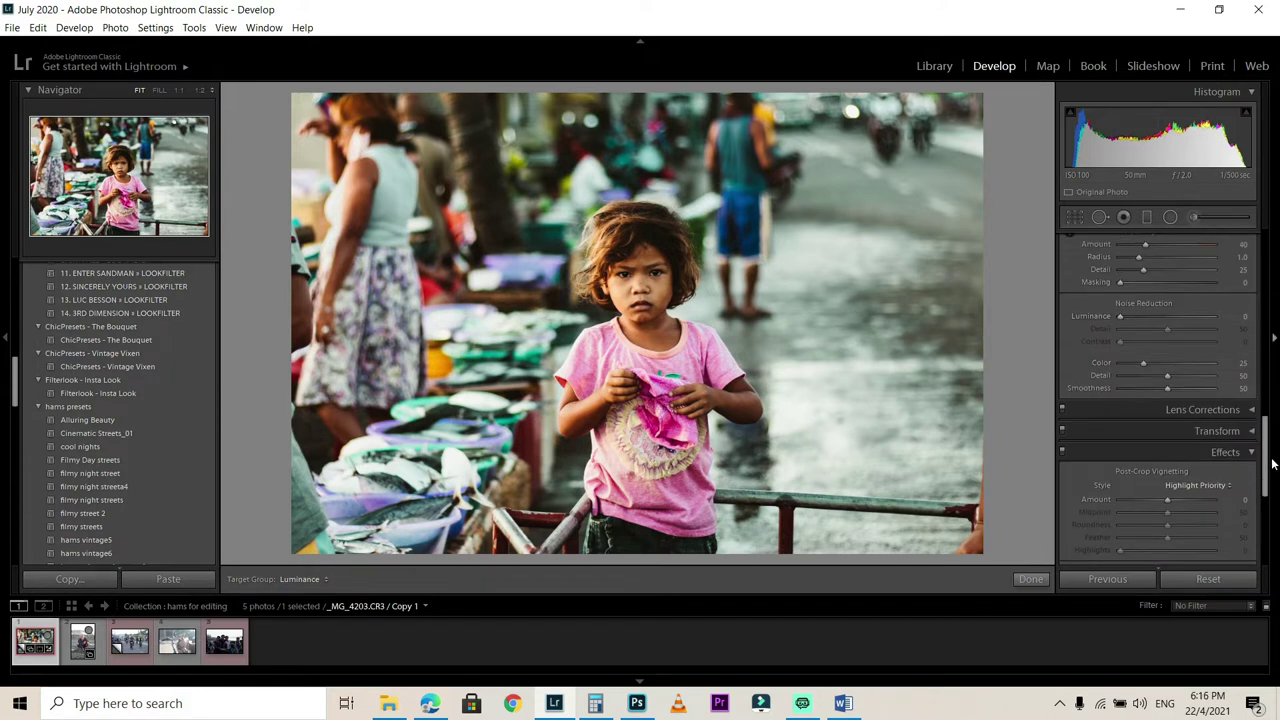
Step: Turn on Remove Chromatic Aberration in the lens corrections, testing the profile corrections and leaving them disabled
{"action": "left_click", "coordinate": [1248, 413]}
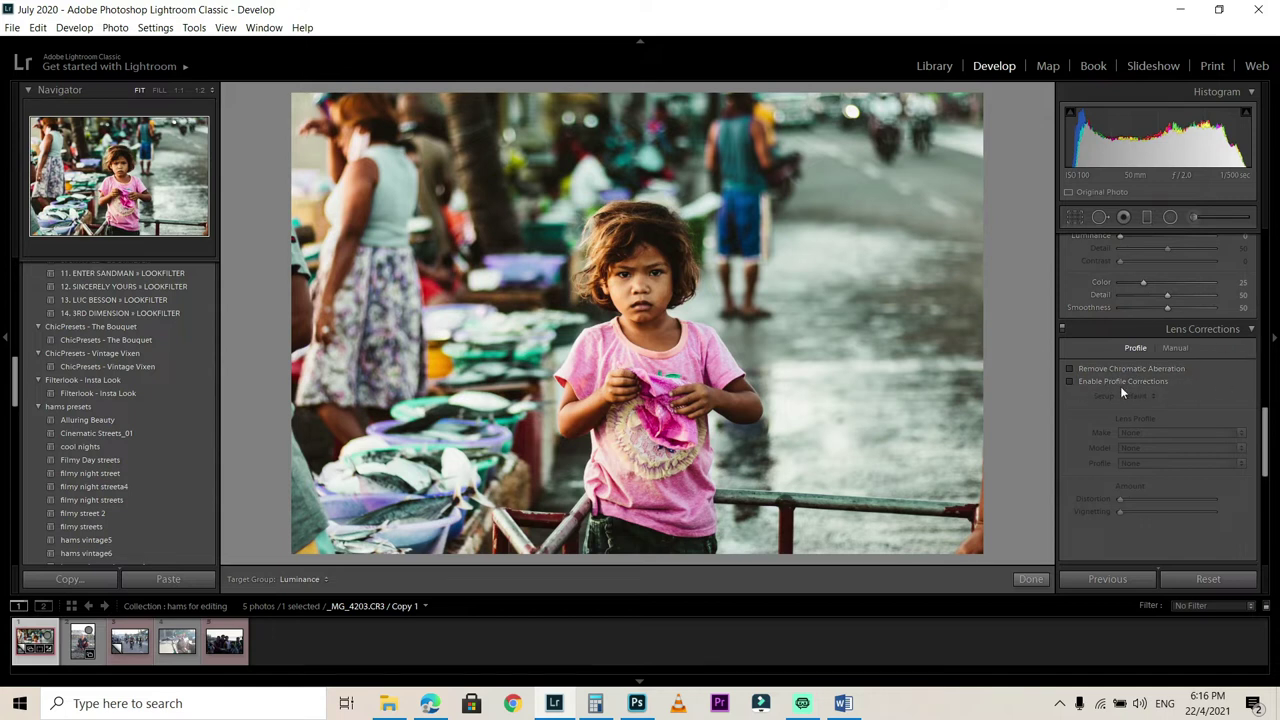
{"action": "left_click", "coordinate": [1070, 382]}
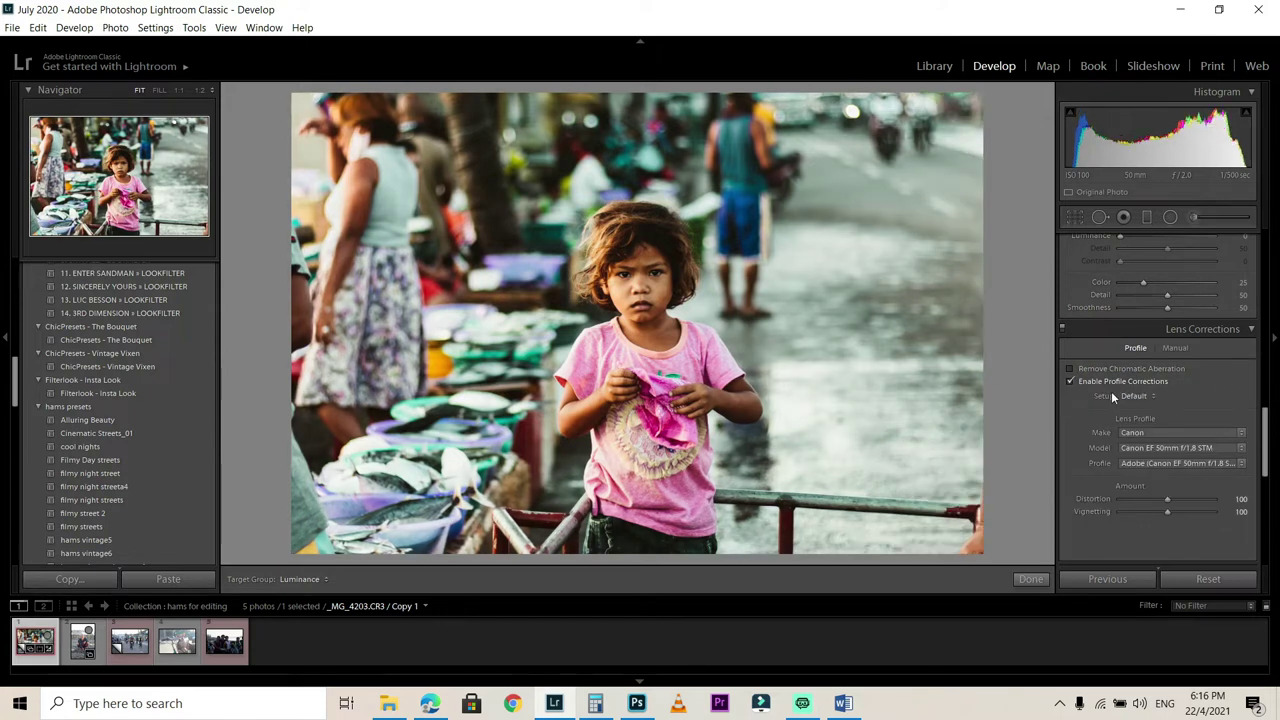
{"action": "left_click", "coordinate": [1070, 381]}
{"action": "left_click", "coordinate": [1070, 381]}
{"action": "left_click", "coordinate": [1069, 369]}
{"action": "left_click", "coordinate": [1070, 381]}
{"action": "left_click", "coordinate": [1071, 382]}
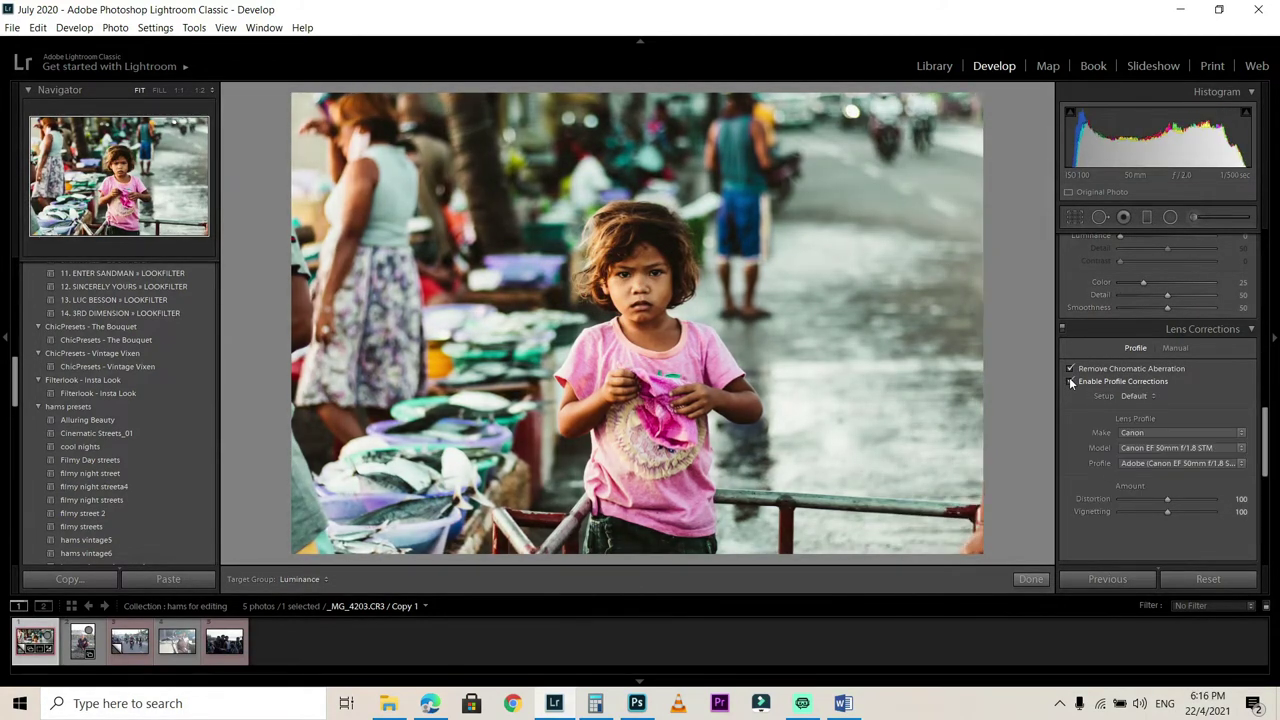
{"action": "left_click", "coordinate": [1071, 382]}
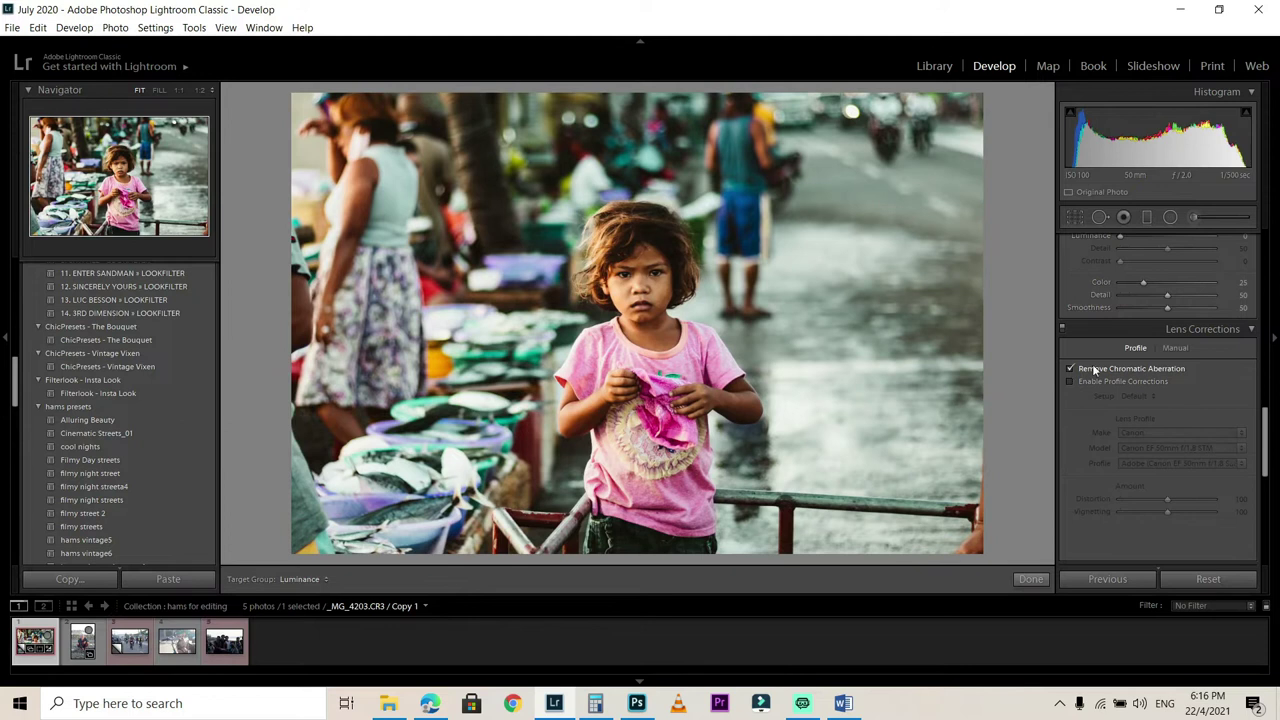
{"action": "left_click", "coordinate": [1250, 329]}
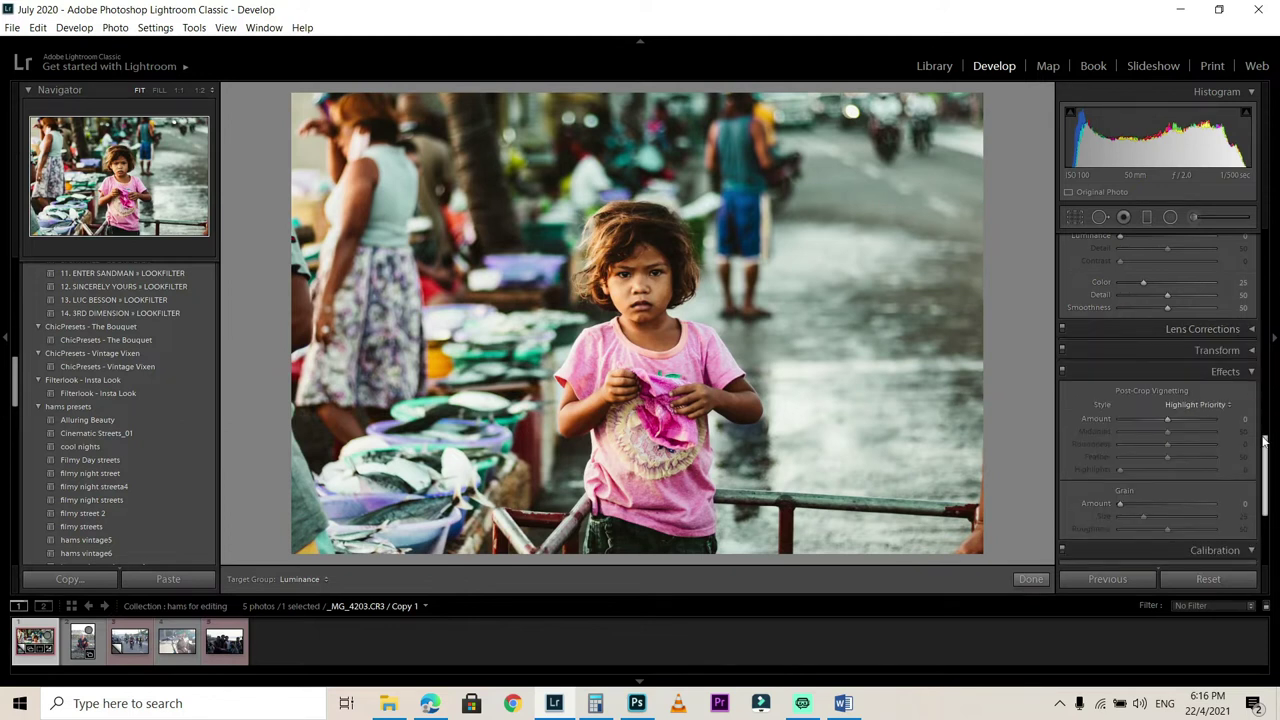
Step: Set the post-crop vignetting amount to -11, leaving the Transform settings at their defaults
{"action": "left_click", "coordinate": [1249, 350]}
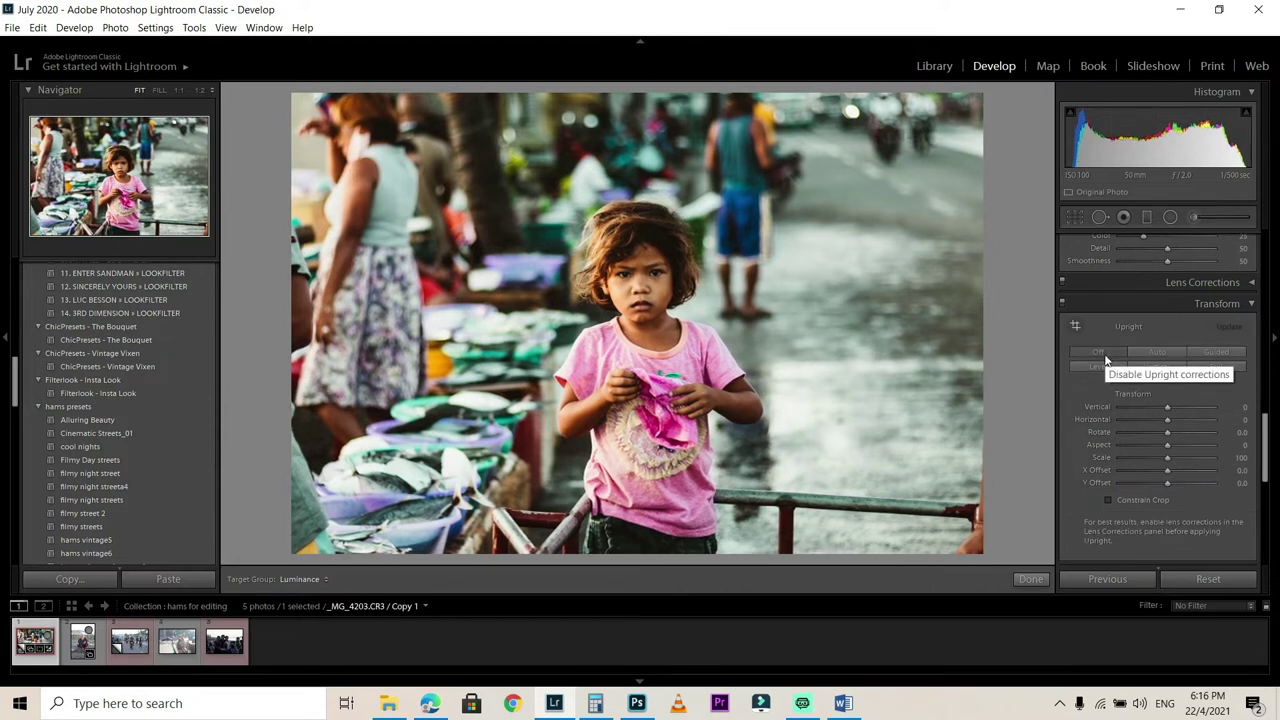
{"action": "left_click", "coordinate": [1253, 304]}
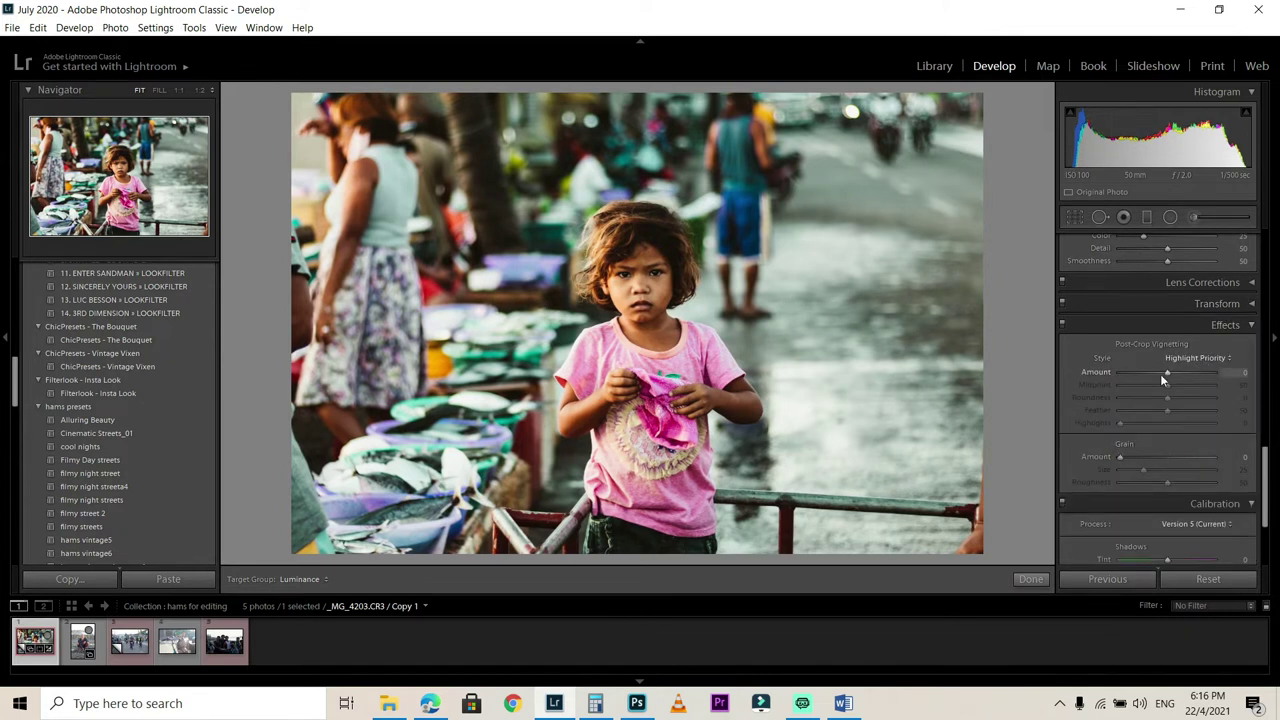
{"action": "left_click_drag", "start_coordinate": [1170, 374], "coordinate": [1165, 373]}
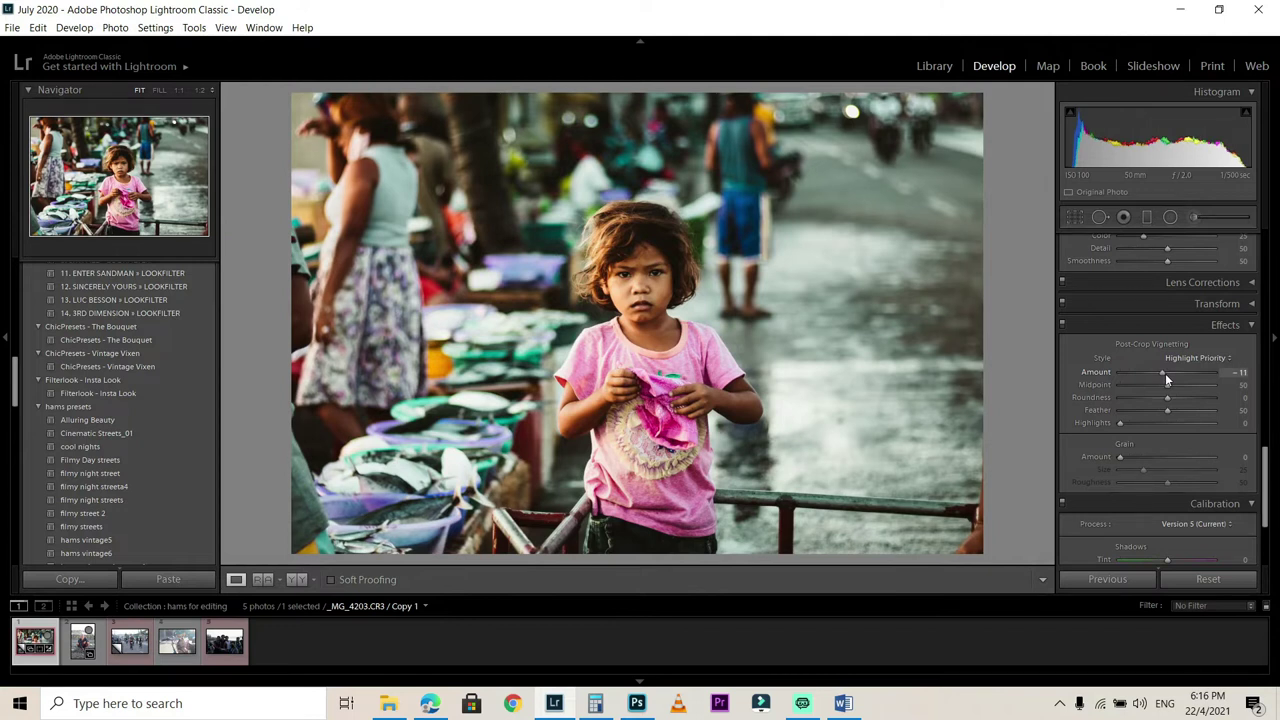
Step: Adjust the calibration: Shadows Tint -11, Red Primary Hue +8 and Saturation +2, Green Primary +33 and -4, Blue Primary -16 and -16
{"action": "left_click_drag", "start_coordinate": [1262, 478], "coordinate": [1262, 520]}
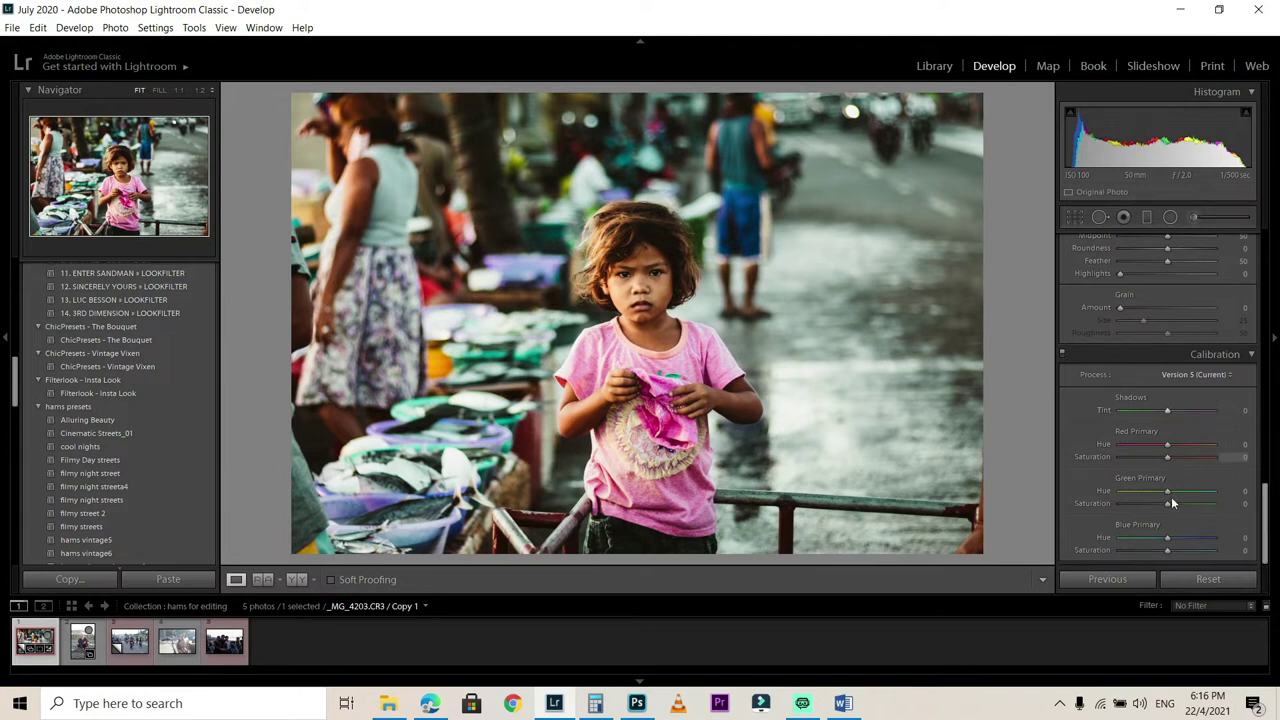
{"action": "mouse_move", "coordinate": [1158, 420]}
{"action": "left_mouse_down"}
{"action": "mouse_move", "coordinate": [1145, 410]}
{"action": "mouse_move", "coordinate": [1224, 416]}
{"action": "mouse_move", "coordinate": [1100, 414]}
{"action": "mouse_move", "coordinate": [1162, 424]}
{"action": "left_mouse_up"}
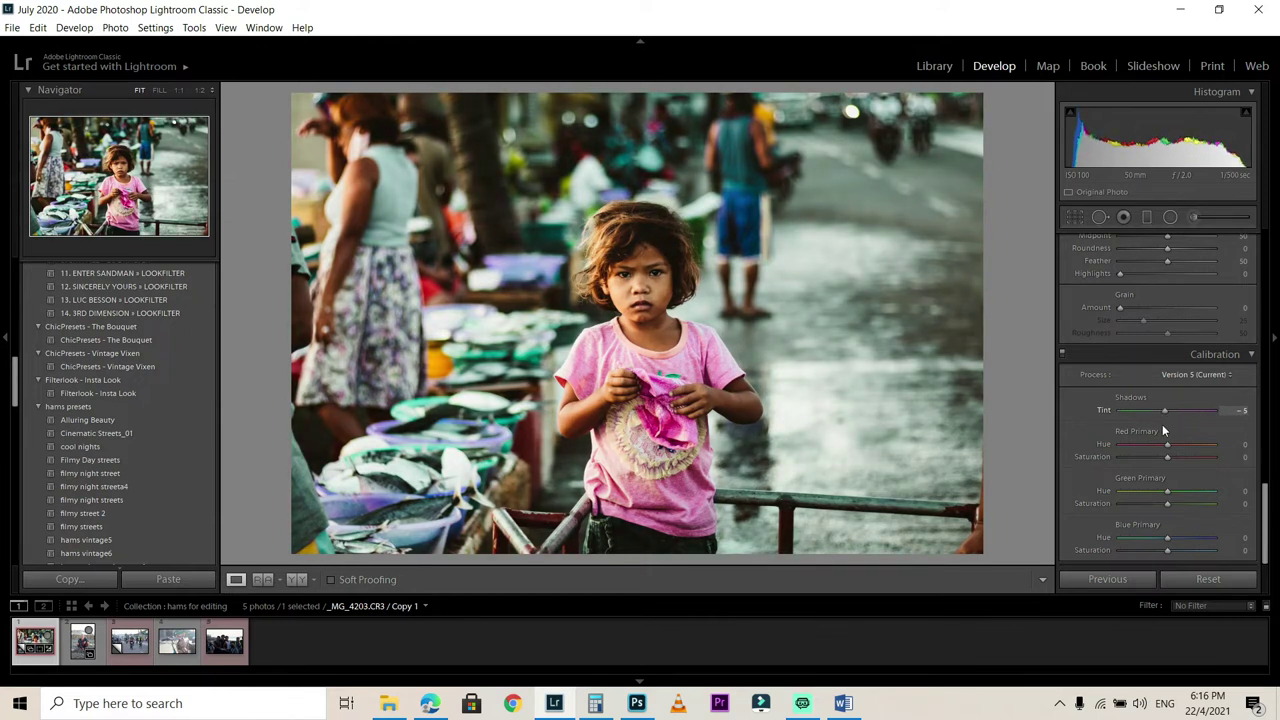
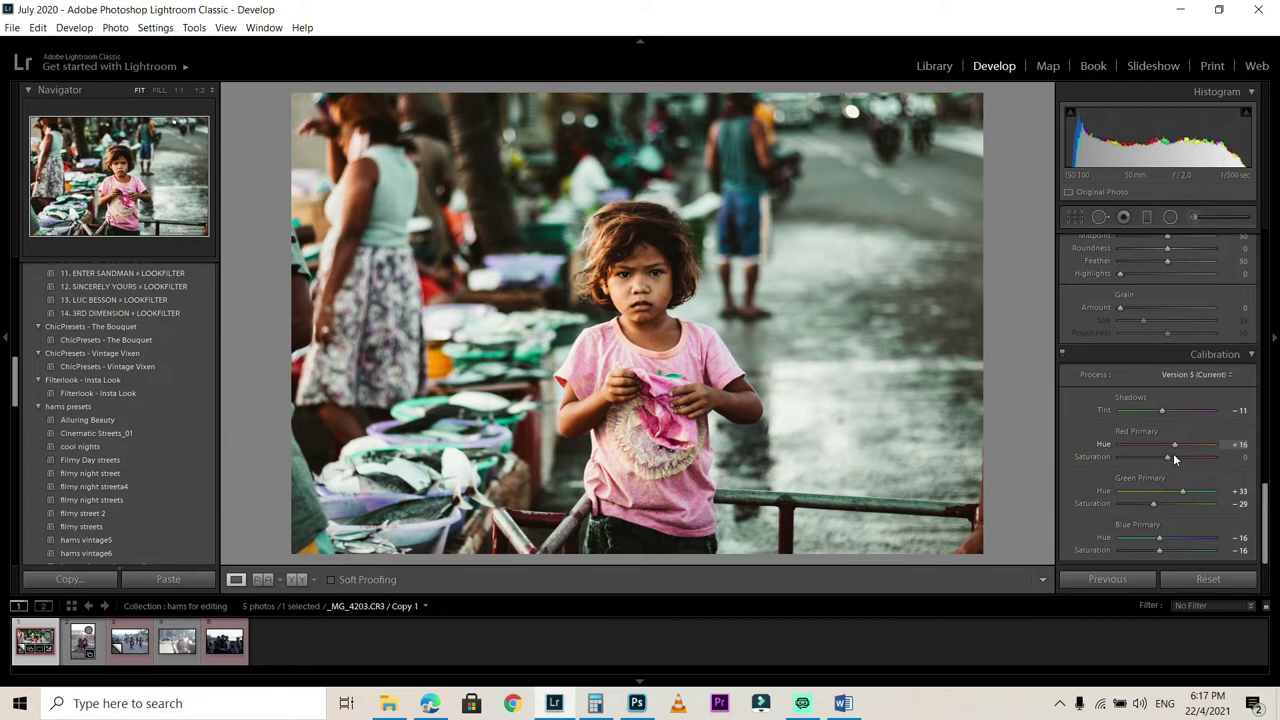
{"action": "left_click_drag", "start_coordinate": [1153, 503], "coordinate": [1165, 504]}
{"action": "mouse_move", "coordinate": [1168, 457]}
{"action": "left_mouse_down"}
{"action": "mouse_move", "coordinate": [1181, 457]}
{"action": "mouse_move", "coordinate": [1165, 459]}
{"action": "left_mouse_up"}
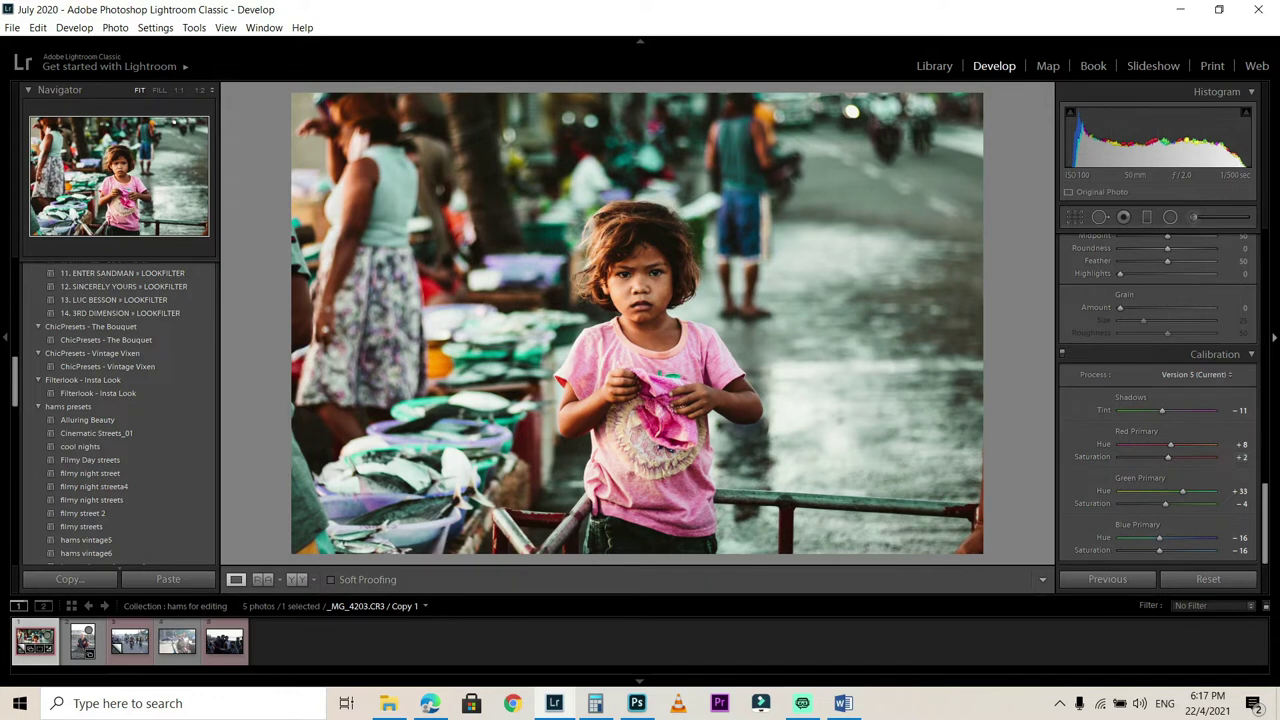
Step: Fine-tune the midtone points on the Red and Green tone curves, lowering red slightly and nudging green up
{"action": "scroll", "coordinate": [1222, 531], "scroll_direction": "up", "scroll_amount": 10}
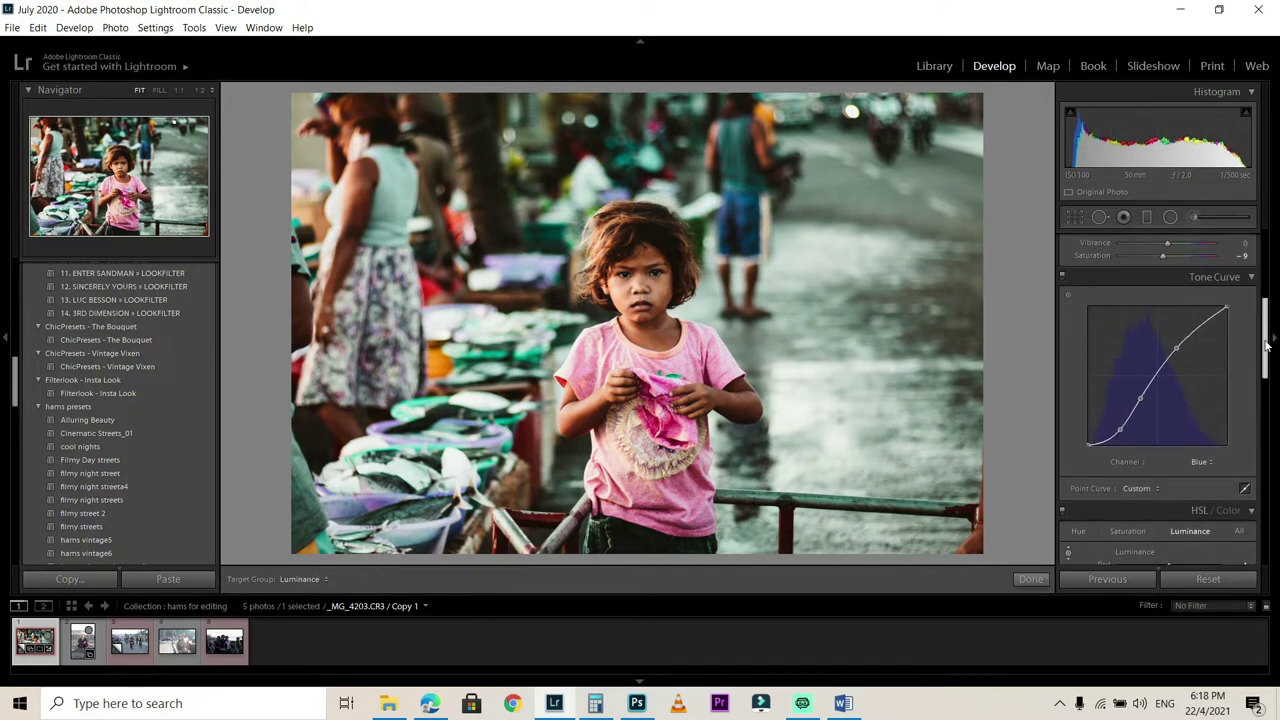
{"action": "left_click", "coordinate": [1199, 463]}
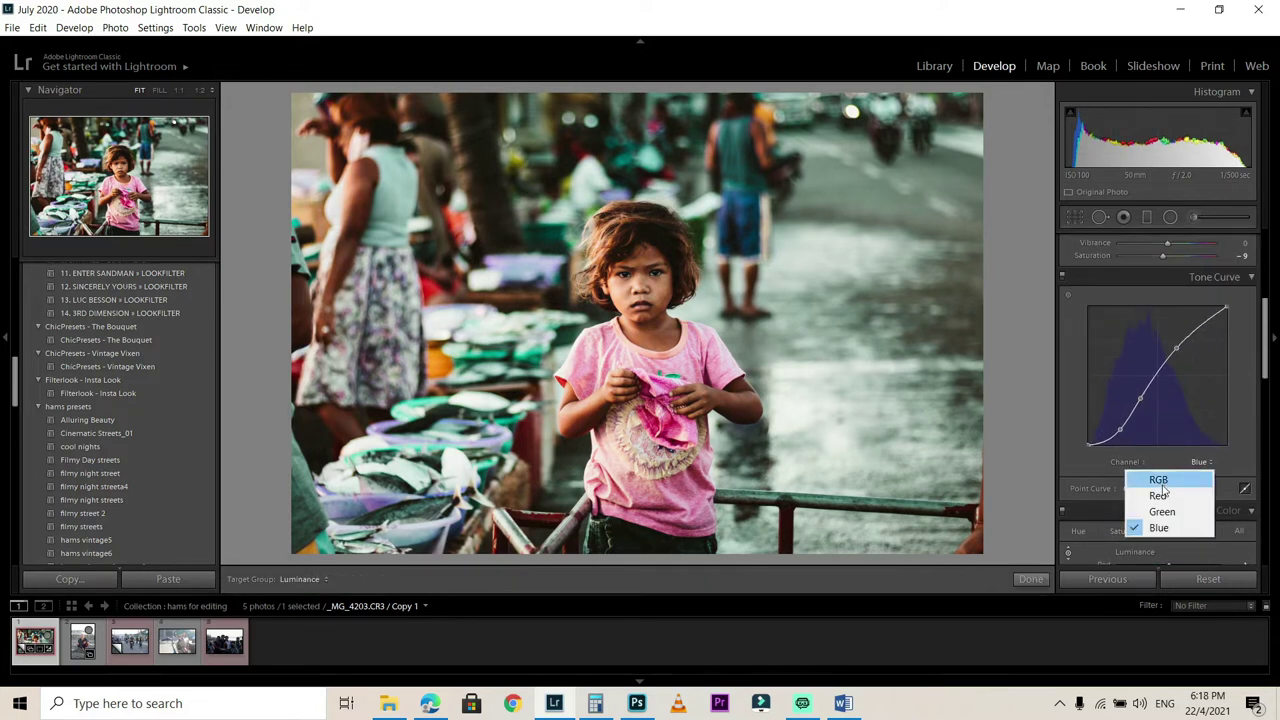
{"action": "left_click", "coordinate": [1158, 480]}
{"action": "left_click", "coordinate": [1200, 462]}
{"action": "left_click", "coordinate": [1158, 495]}
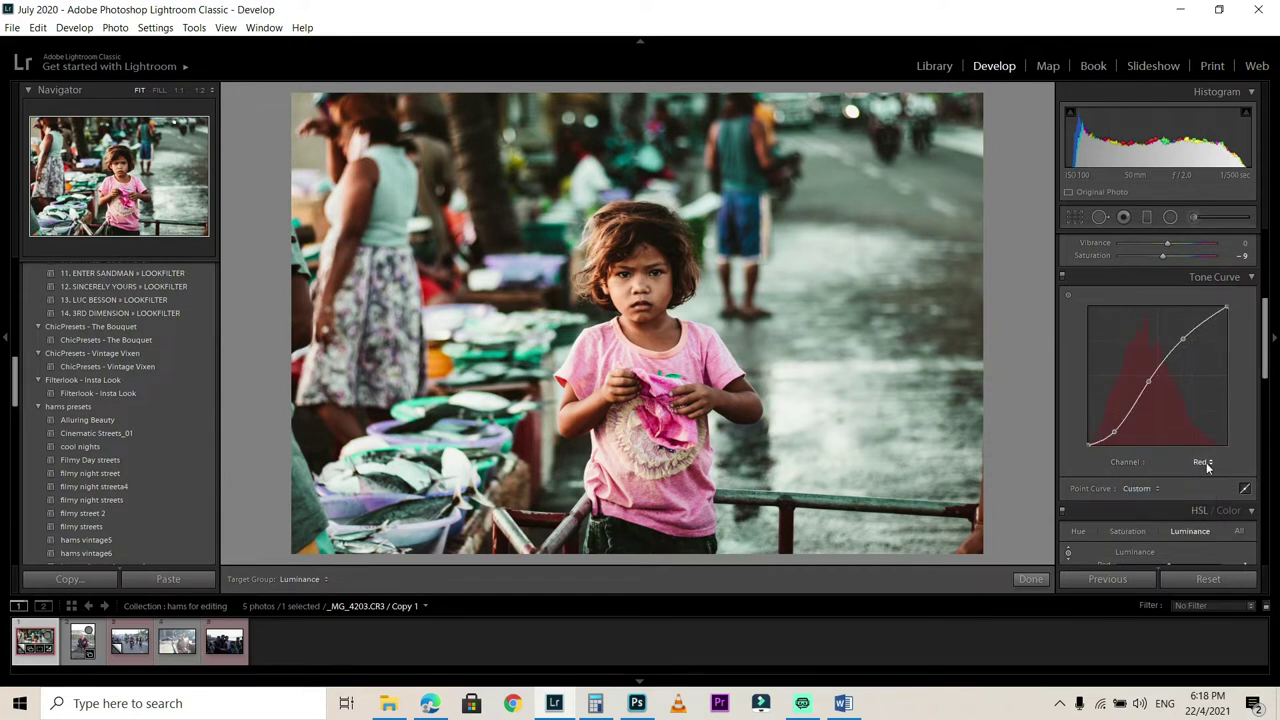
{"action": "left_click_drag", "start_coordinate": [1151, 381], "coordinate": [1149, 386]}
{"action": "left_click", "coordinate": [1203, 464]}
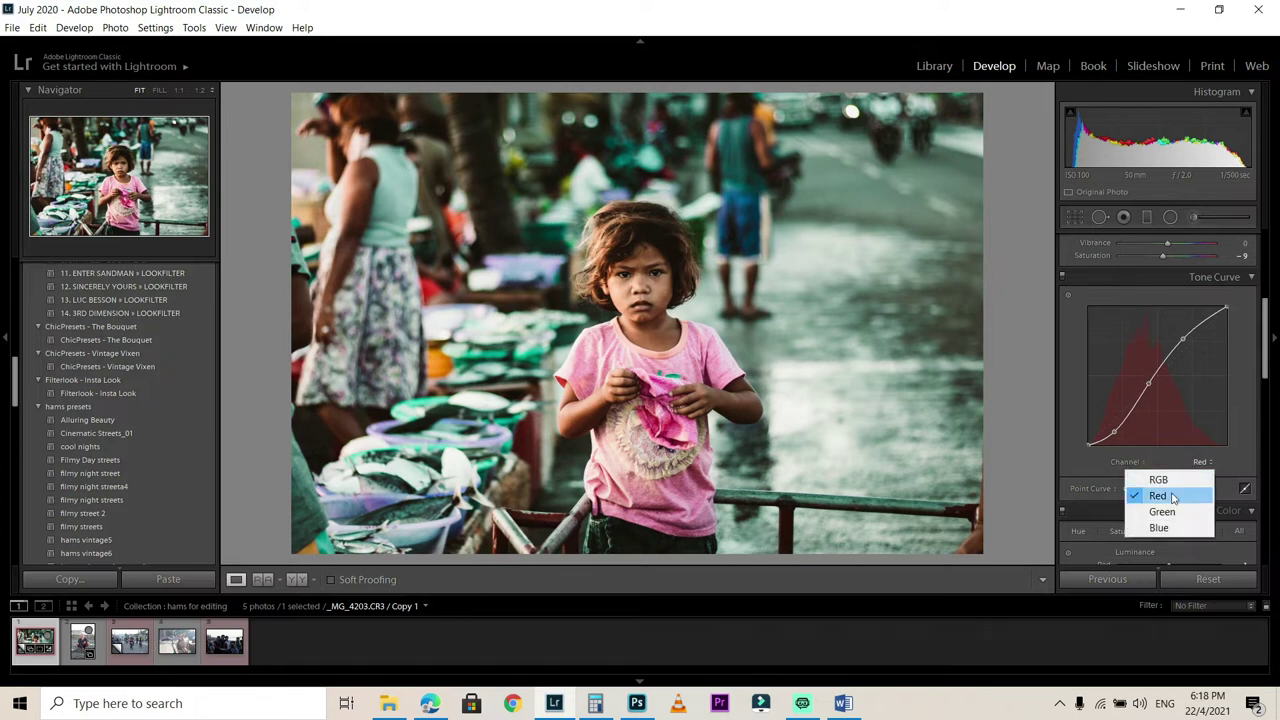
{"action": "left_click", "coordinate": [1163, 511]}
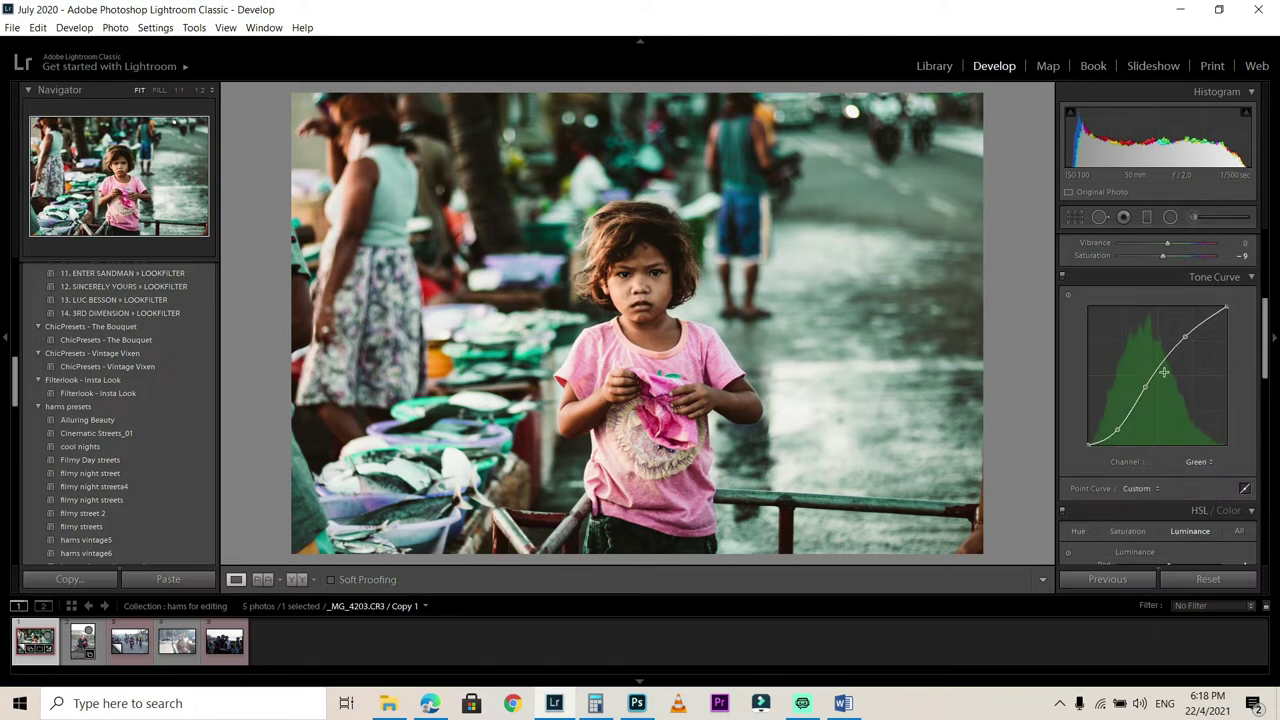
{"action": "left_click_drag", "start_coordinate": [1148, 388], "coordinate": [1151, 378]}
Step: Set Clarity to +13 and Saturation to -16, and compare the photo before and after the edit
{"action": "left_click_drag", "start_coordinate": [1265, 365], "coordinate": [1267, 268]}
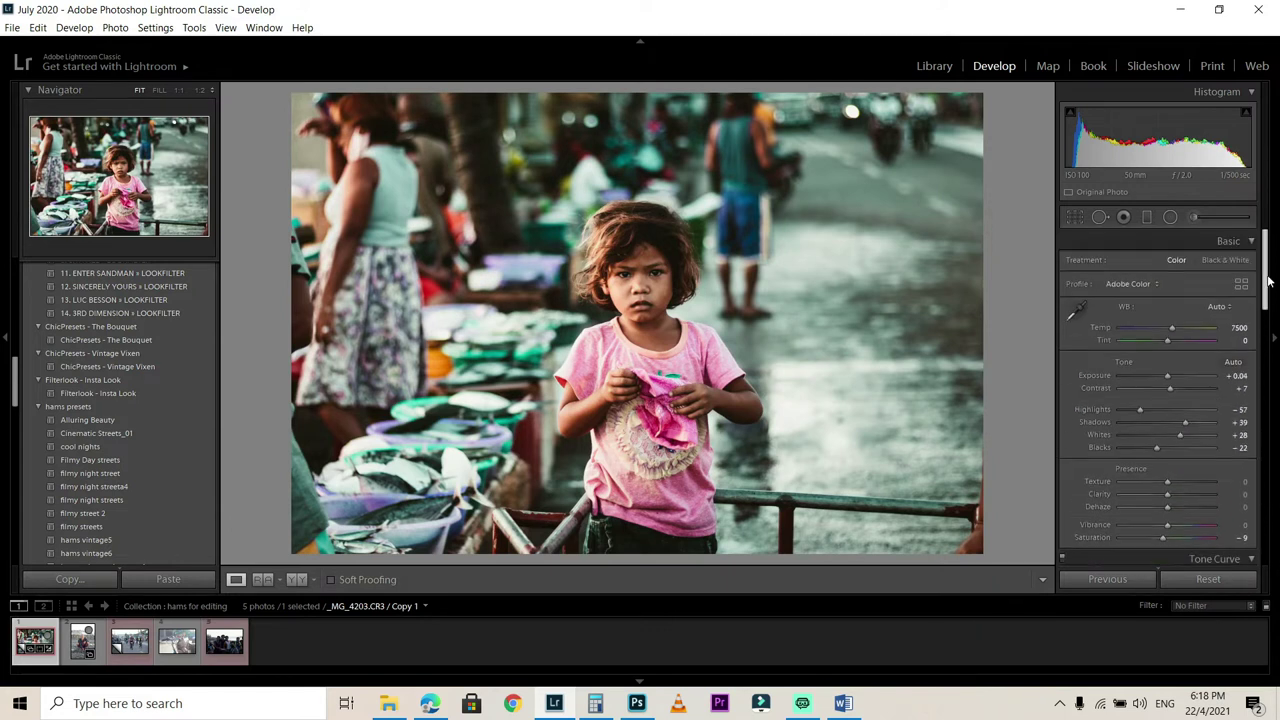
{"action": "left_click_drag", "start_coordinate": [1157, 493], "coordinate": [1175, 499]}
{"action": "left_click_drag", "start_coordinate": [1267, 308], "coordinate": [1267, 328]}
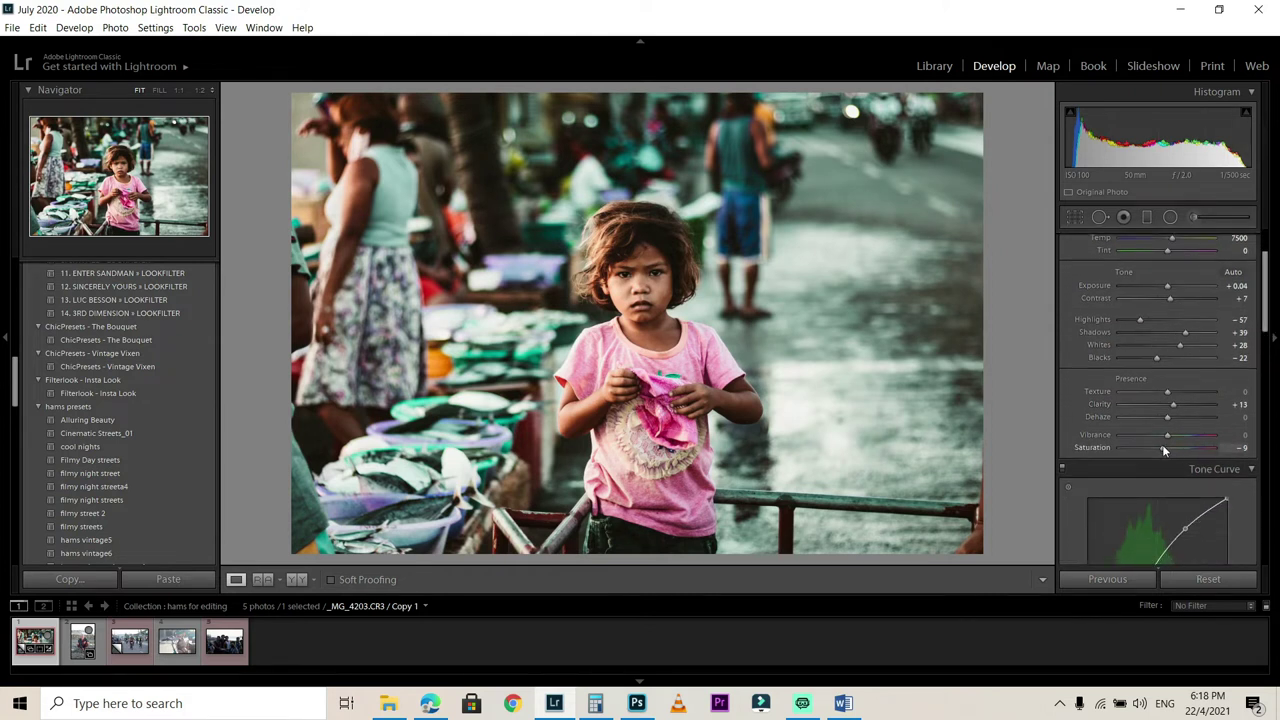
{"action": "mouse_move", "coordinate": [1158, 450]}
{"action": "left_mouse_down"}
{"action": "mouse_move", "coordinate": [1143, 449]}
{"action": "mouse_move", "coordinate": [1156, 451]}
{"action": "left_mouse_up"}
{"action": "left_click_drag", "start_coordinate": [1159, 445], "coordinate": [1159, 445]}
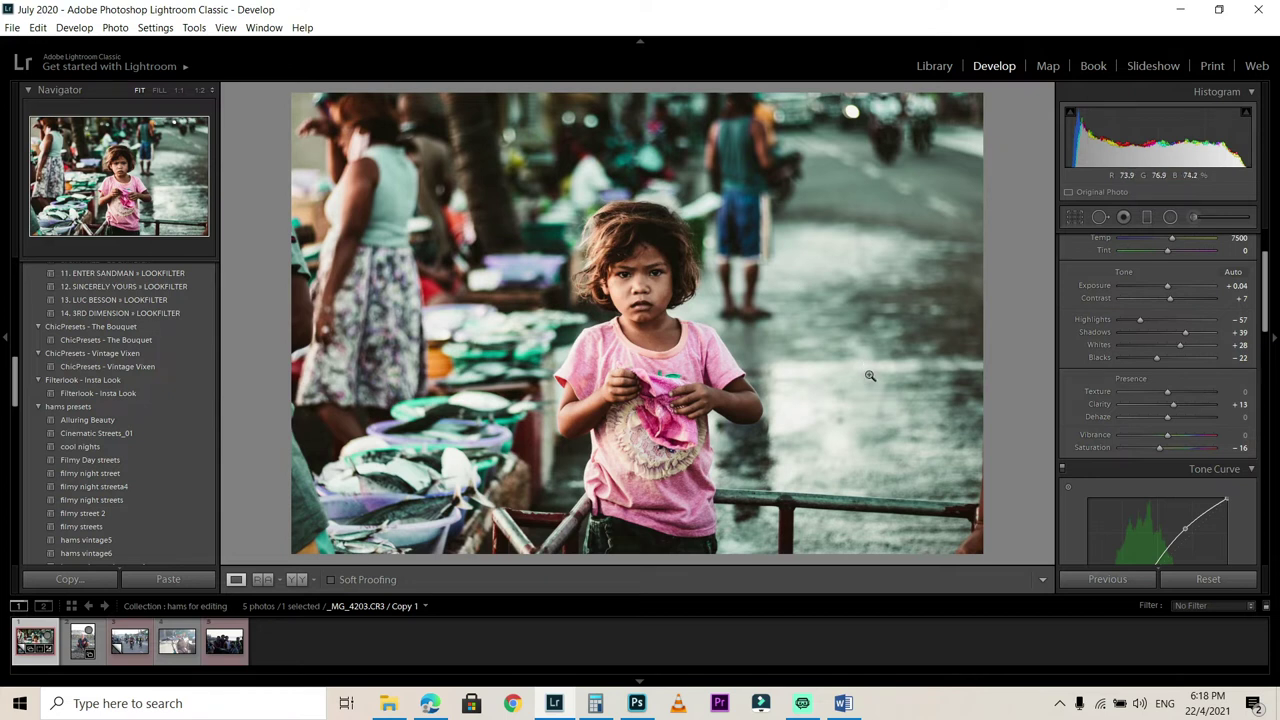
{"action": "left_click", "coordinate": [291, 580]}
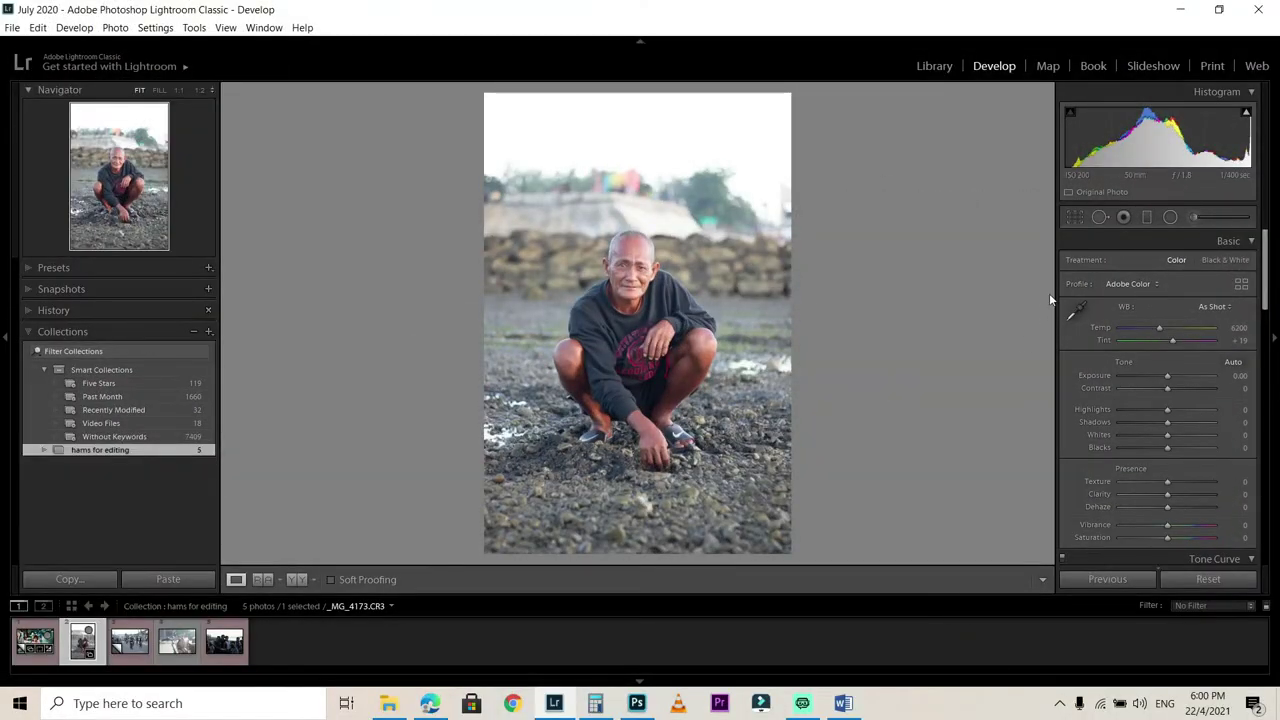
Step: Check the crop of the crouching man's photo and try Auto white balance before returning it to As Shot
{"action": "left_click", "coordinate": [1074, 218]}
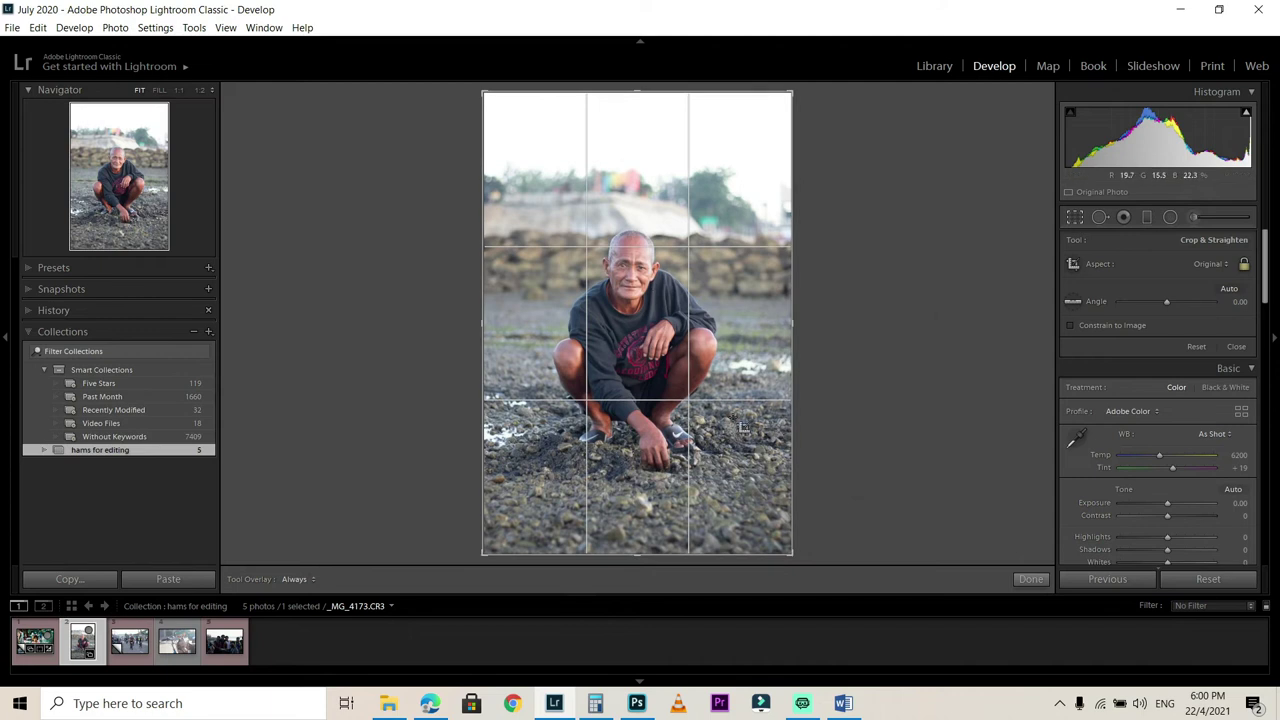
{"action": "left_click", "coordinate": [1035, 578]}
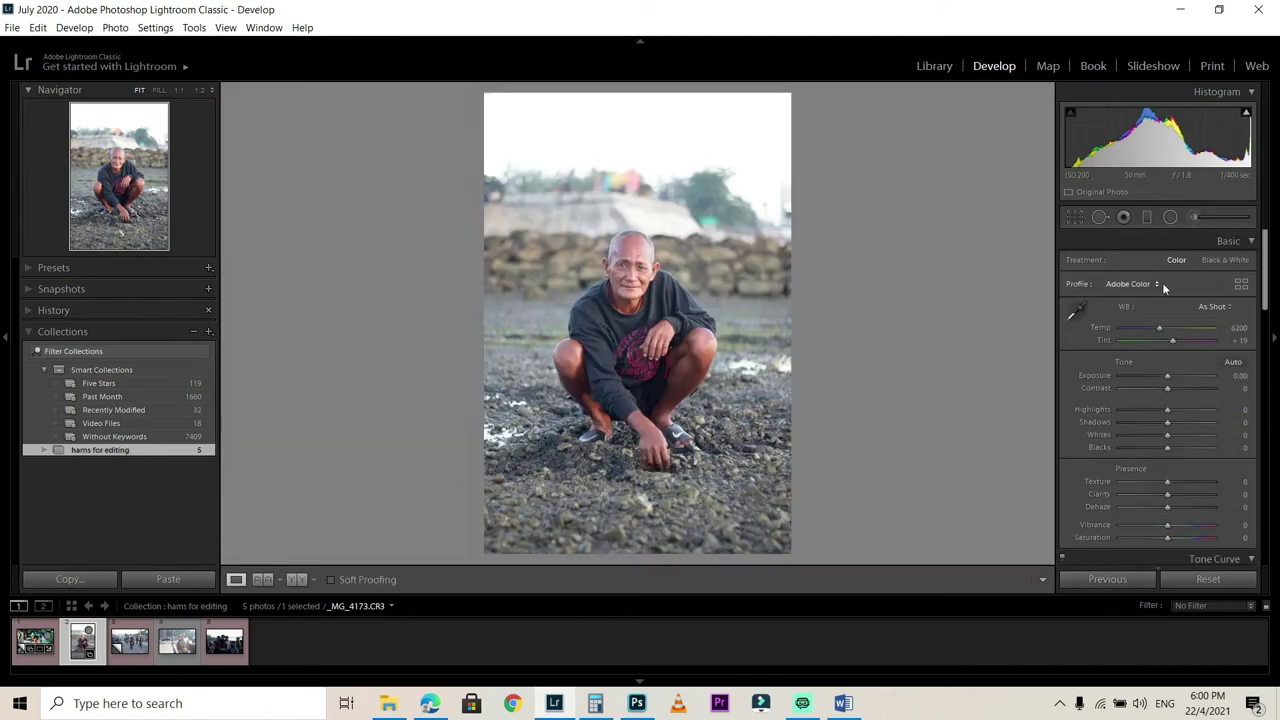
{"action": "left_click", "coordinate": [1220, 306]}
{"action": "left_click", "coordinate": [1177, 338]}
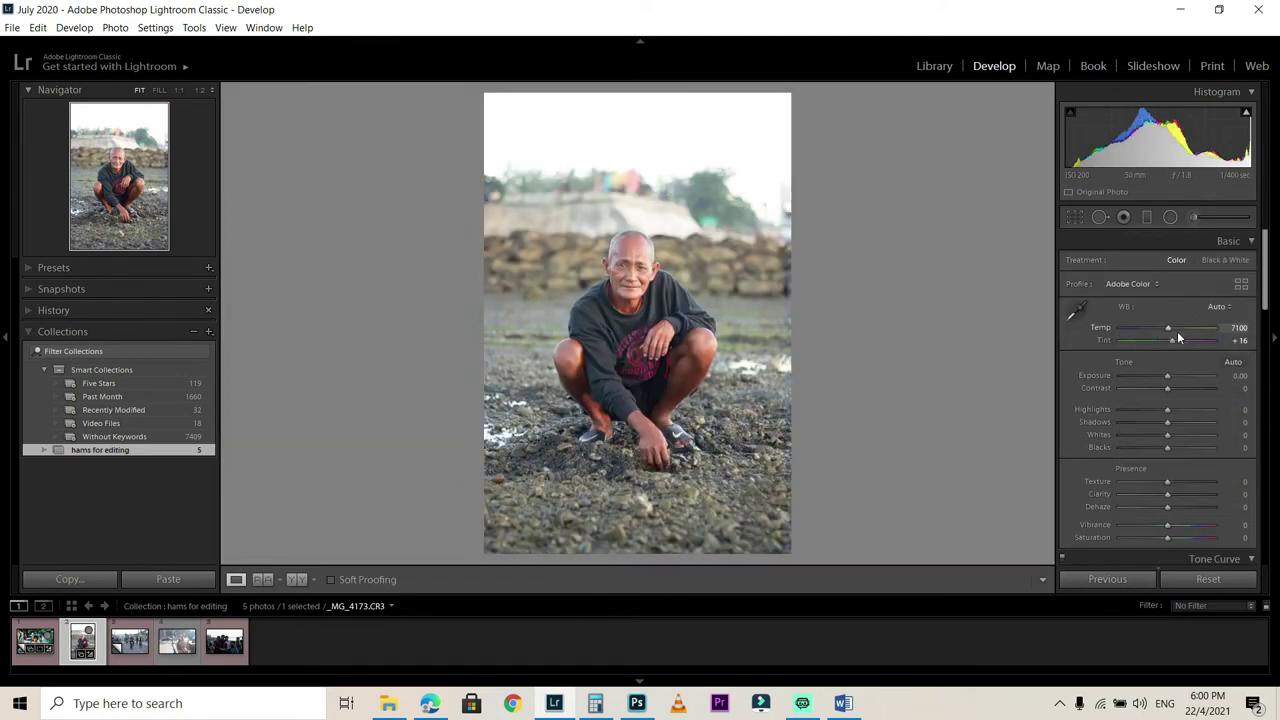
{"action": "left_click", "coordinate": [1212, 307]}
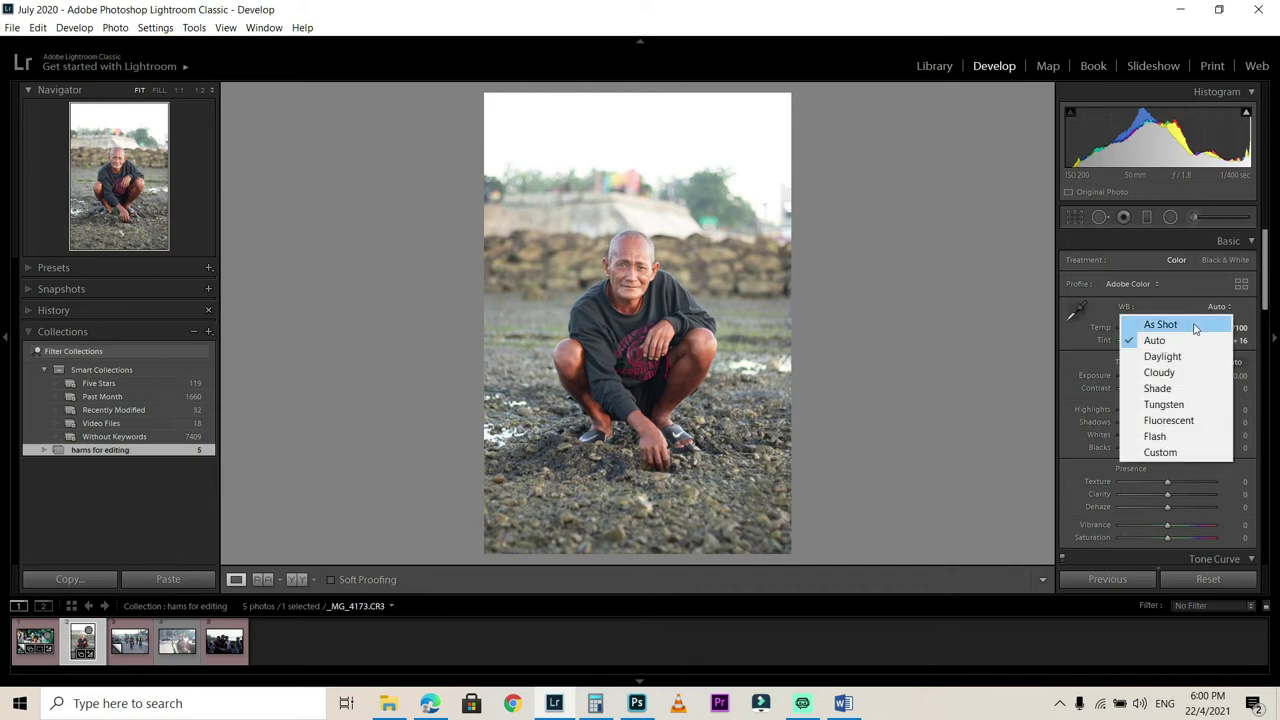
{"action": "left_click", "coordinate": [1195, 326]}
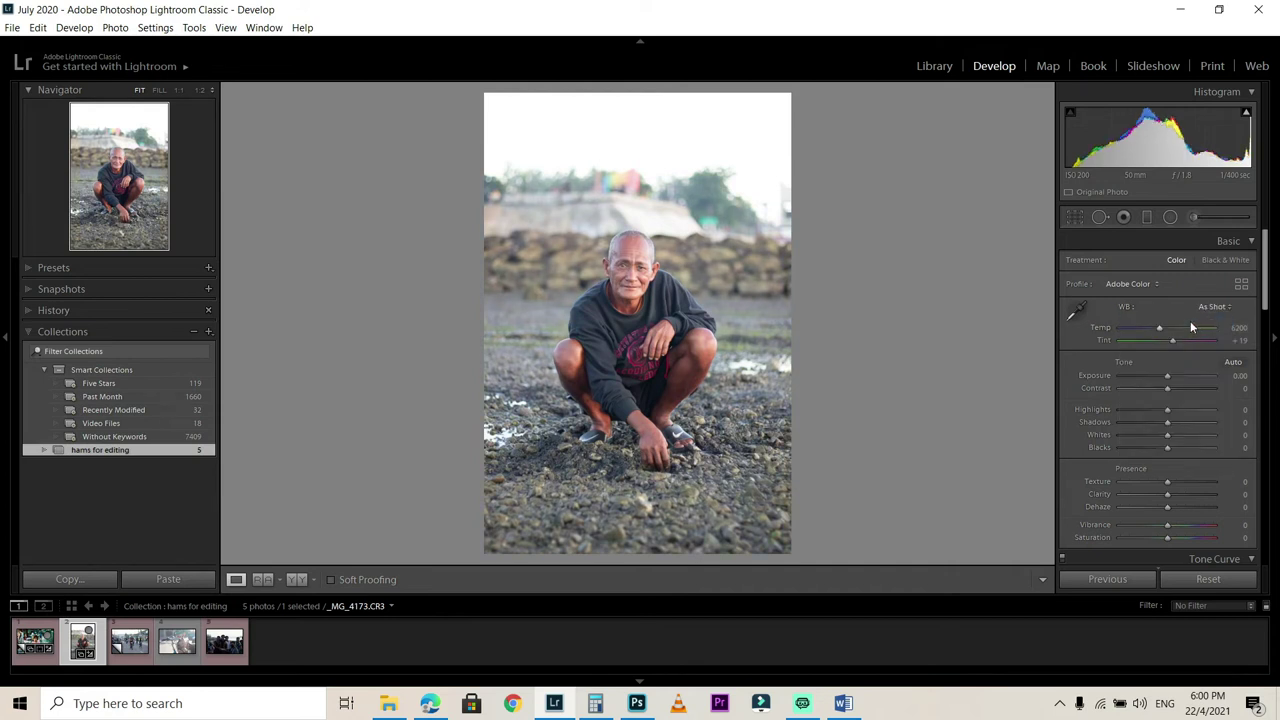
Step: Set a custom white balance by sampling the pale mound above the man's head
{"action": "left_click", "coordinate": [1074, 316]}
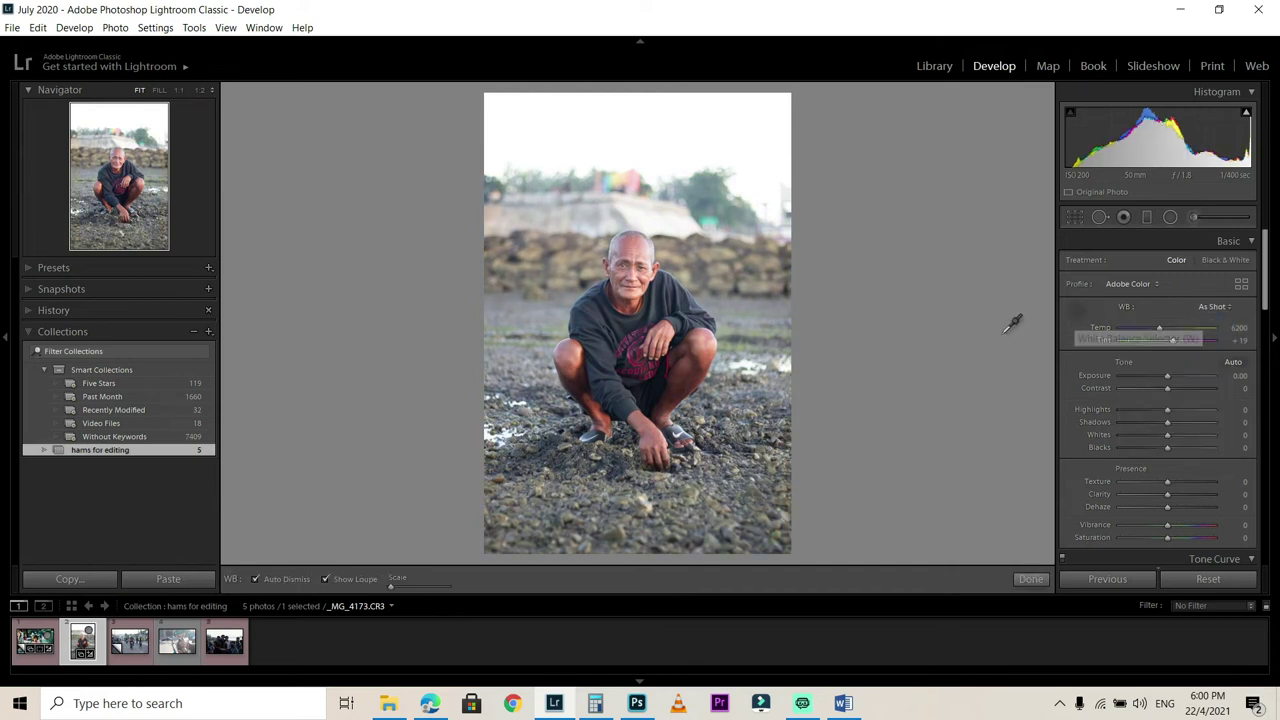
{"action": "left_click", "coordinate": [655, 217]}
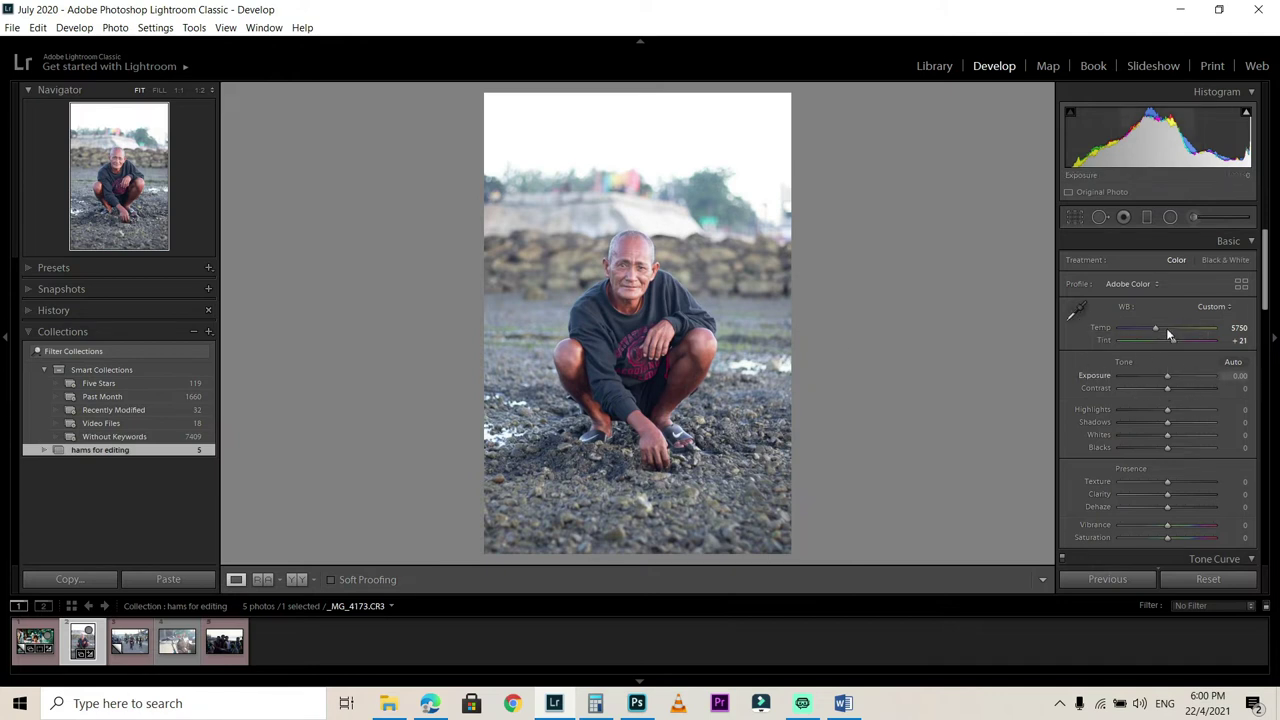
Step: Apply automatic tone settings to the photo and reset Vibrance to 0
{"action": "left_click", "coordinate": [1237, 368]}
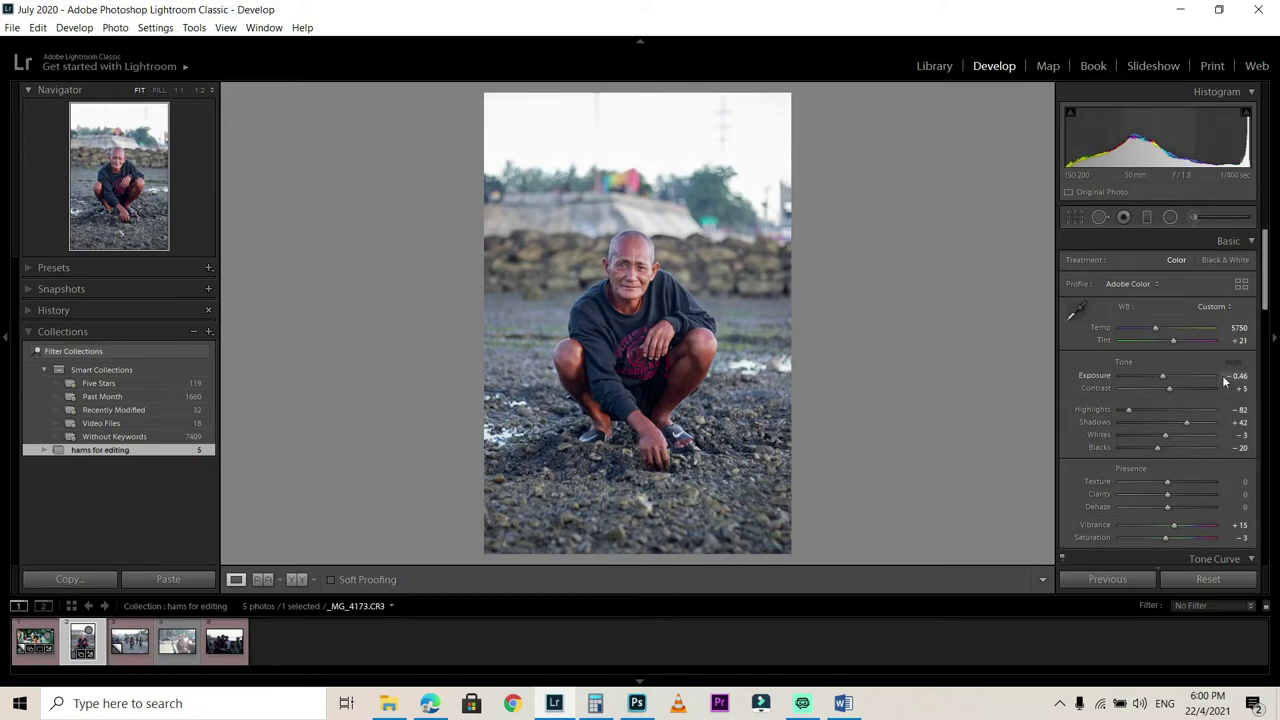
{"action": "scroll", "coordinate": [1240, 348], "scroll_direction": "down", "scroll_amount": 3}
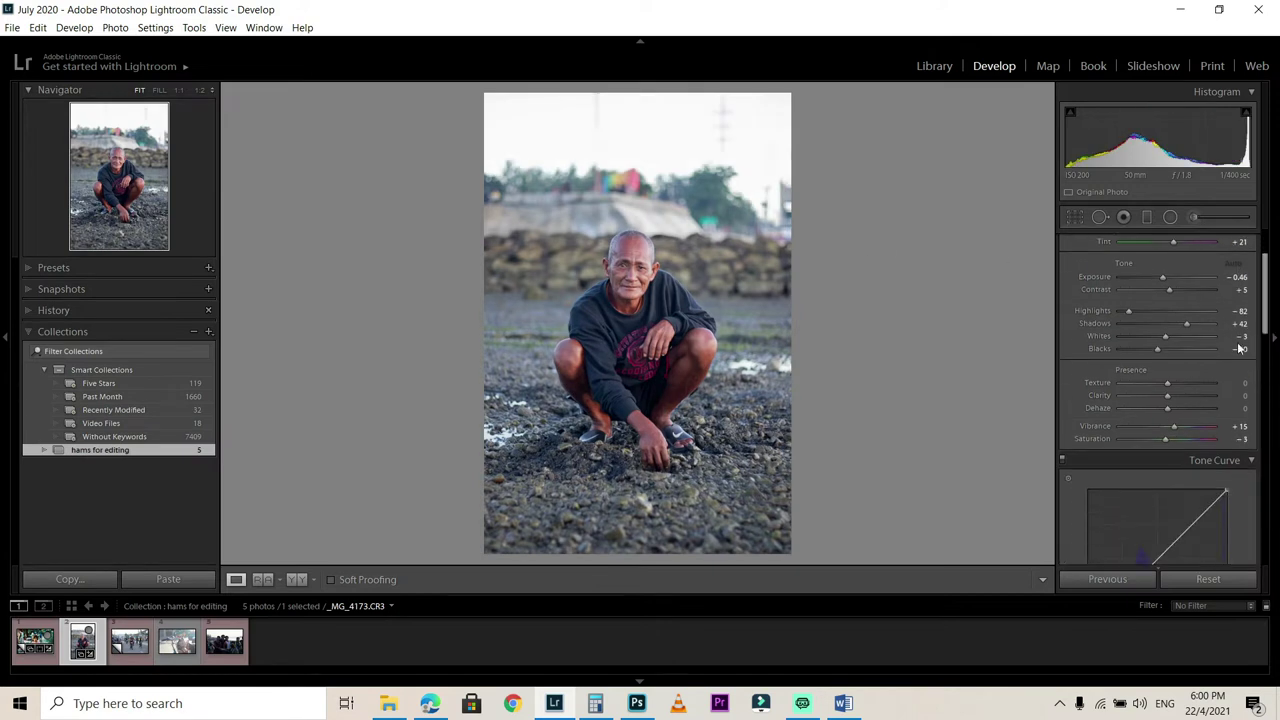
{"action": "double_click", "coordinate": [1172, 430]}
Step: Shape the RGB tone curve into an S with a lifted black point, raised highlights and a slightly lowered white point
{"action": "scroll", "coordinate": [1249, 353], "scroll_direction": "down", "scroll_amount": 5}
{"action": "left_click", "coordinate": [1128, 480]}
{"action": "left_click", "coordinate": [1150, 491]}
{"action": "left_click_drag", "start_coordinate": [1089, 458], "coordinate": [1160, 378]}
{"action": "left_click", "coordinate": [1193, 346]}
{"action": "left_click_drag", "start_coordinate": [1222, 334], "coordinate": [1222, 341]}
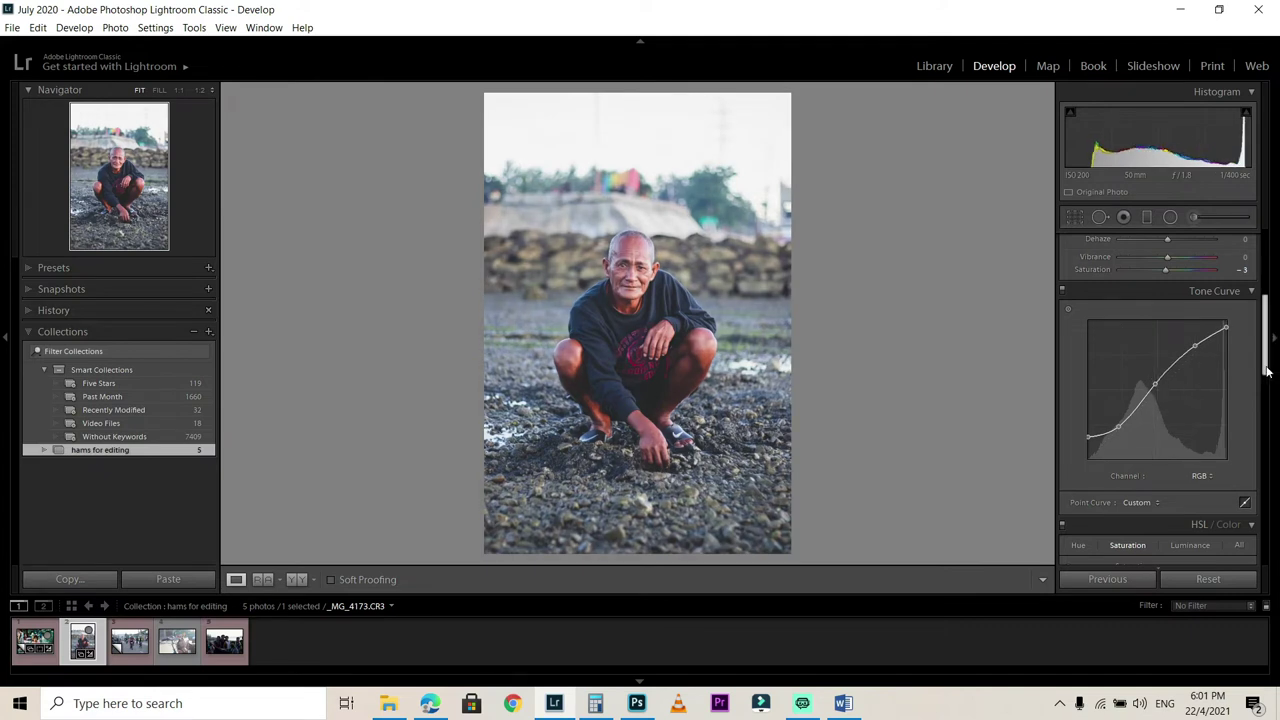
Step: Shape the Red channel's tone curve with lowered shadows, a midtone point and an upper point at about 74.5/78.4%
{"action": "scroll", "coordinate": [1267, 371], "scroll_direction": "down", "scroll_amount": 2}
{"action": "left_click", "coordinate": [1201, 409]}
{"action": "left_click", "coordinate": [1154, 443]}
{"action": "left_click_drag", "start_coordinate": [1110, 372], "coordinate": [1145, 342]}
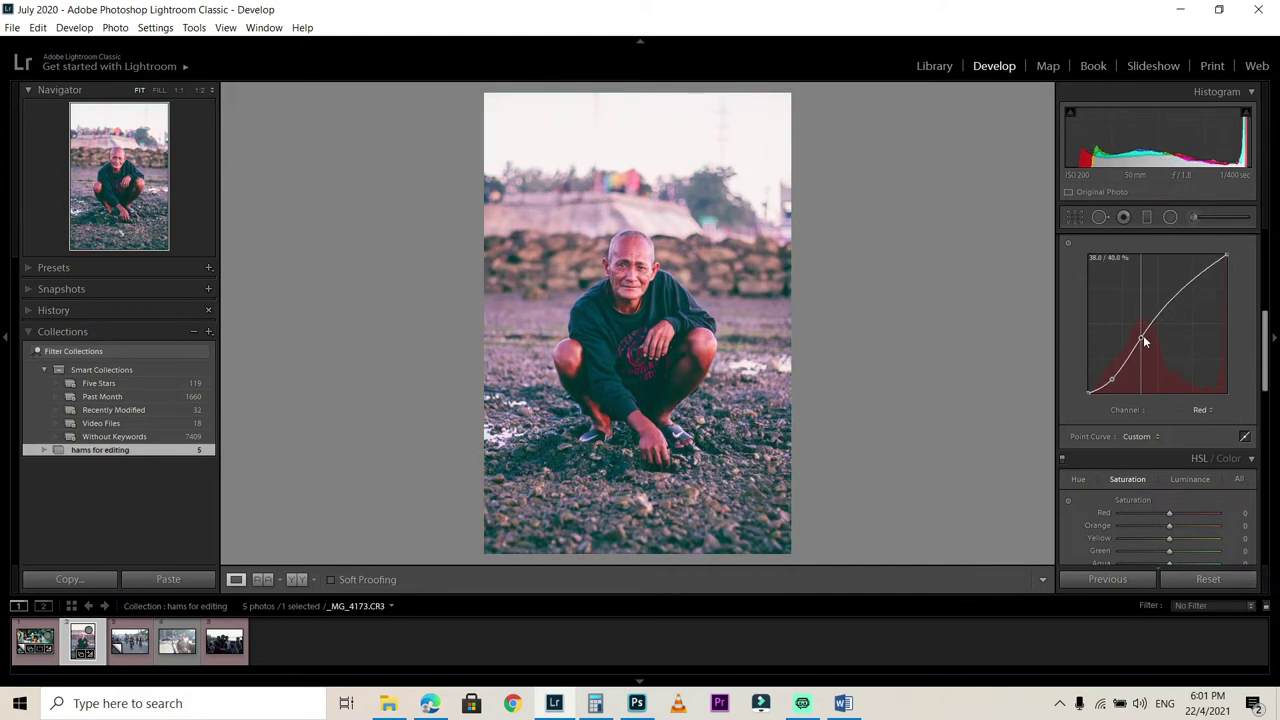
{"action": "left_click_drag", "start_coordinate": [1192, 282], "coordinate": [1194, 289]}
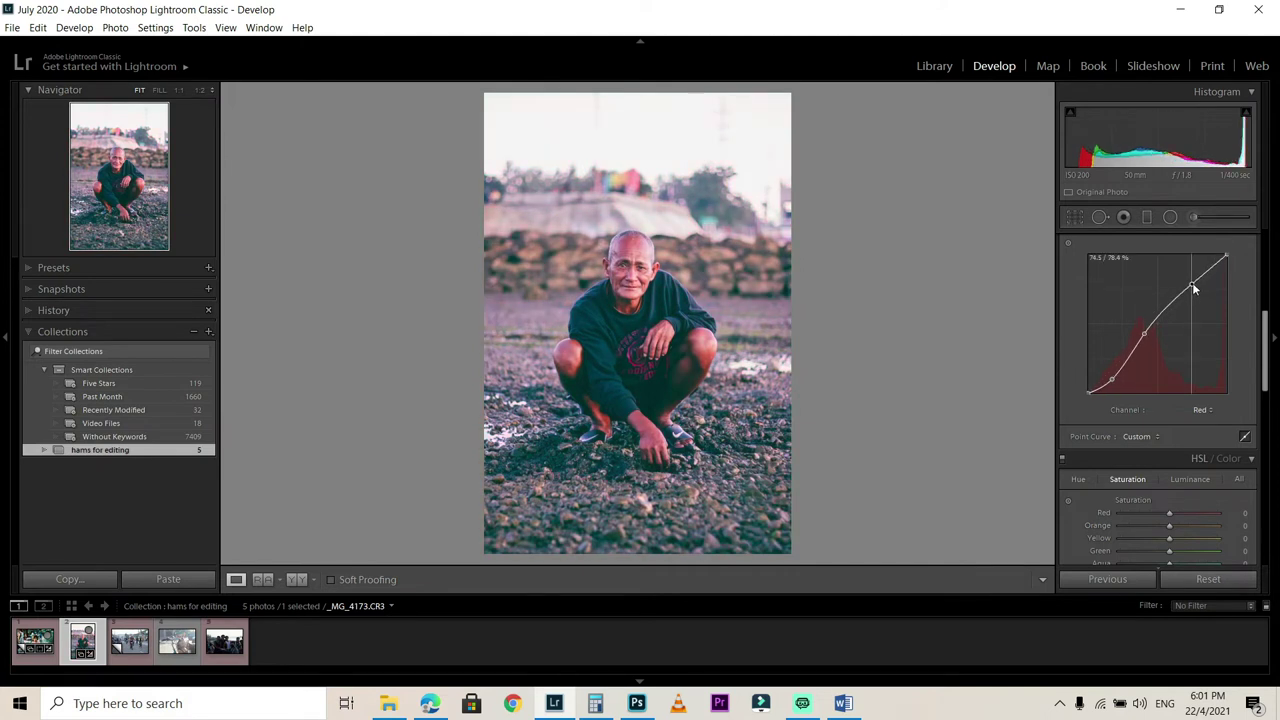
Step: Lower the shadows on the Green channel's tone curve and place a midtone point at about 44.7/42.7%
{"action": "left_click", "coordinate": [1200, 410]}
{"action": "left_click", "coordinate": [1163, 446]}
{"action": "left_click_drag", "start_coordinate": [1117, 364], "coordinate": [1150, 331]}
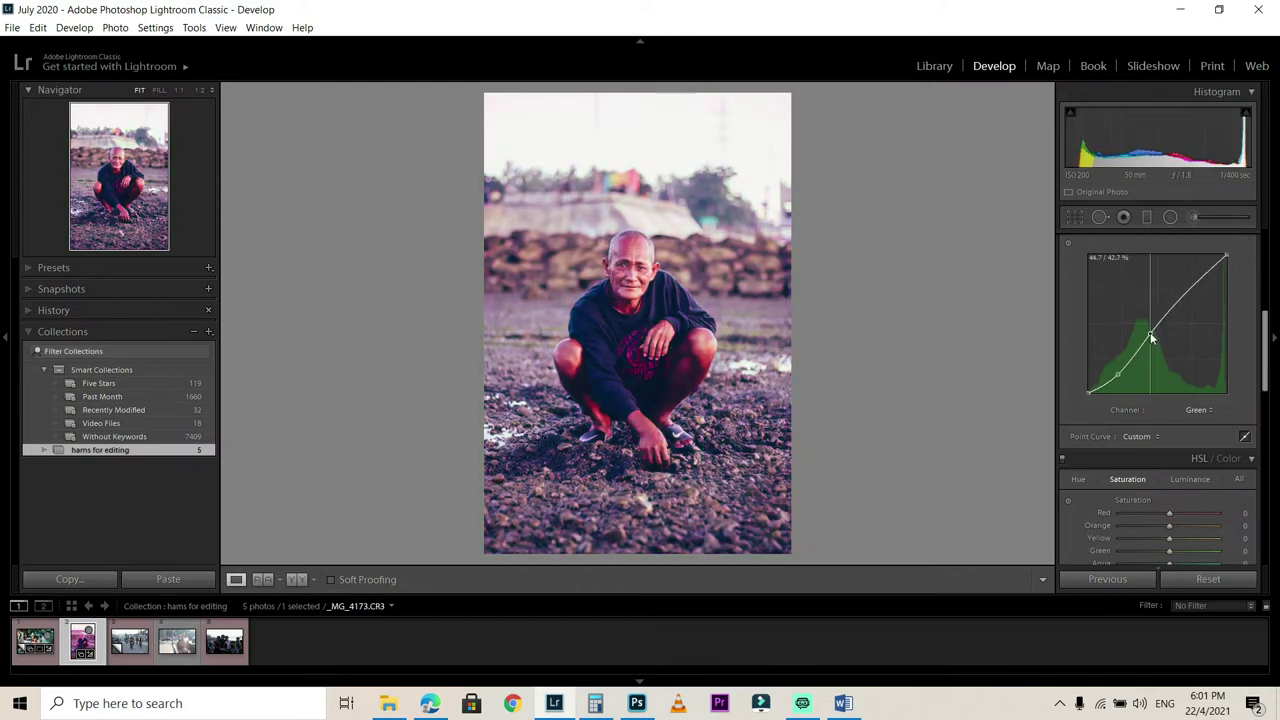
Step: Shape the Blue channel's tone curve into an S with lowered shadows, a central midtone point and raised highlights
{"action": "left_click", "coordinate": [1200, 410]}
{"action": "left_click", "coordinate": [1163, 476]}
{"action": "left_click_drag", "start_coordinate": [1117, 364], "coordinate": [1140, 343]}
{"action": "left_click_drag", "start_coordinate": [1184, 302], "coordinate": [1150, 332]}
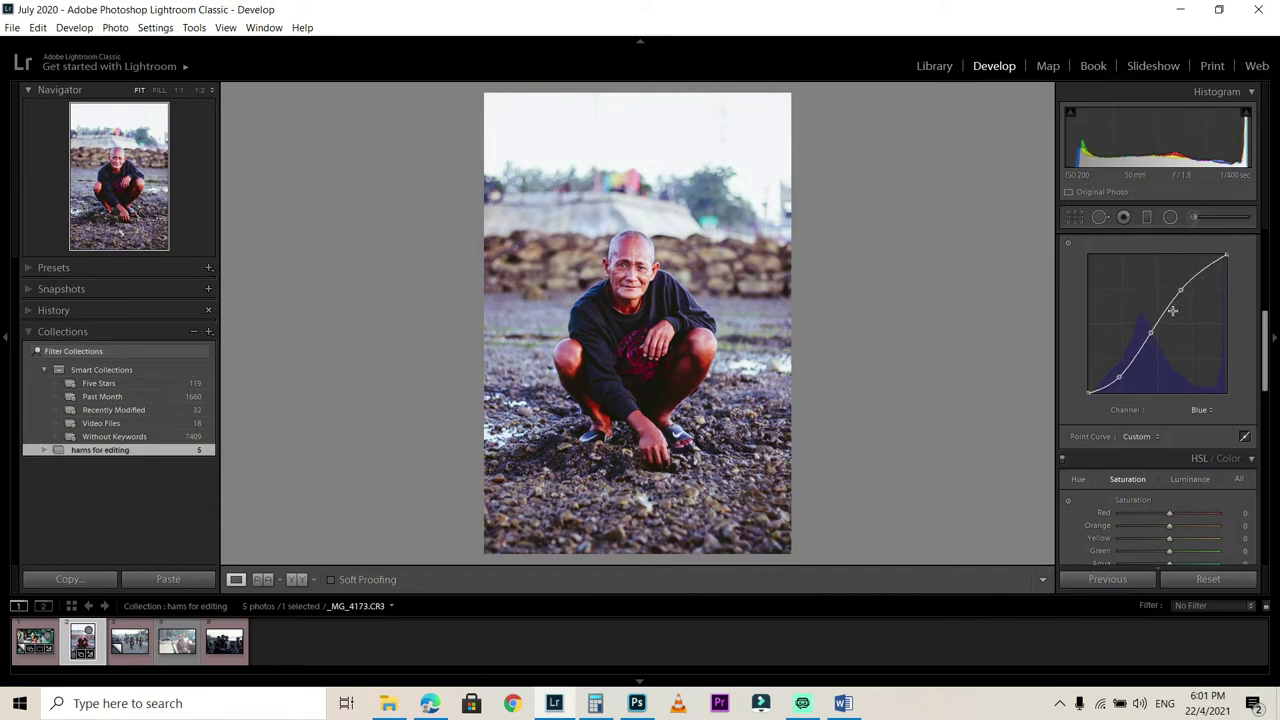
Step: Raise the highlights point on the Green channel's tone curve
{"action": "left_click_drag", "start_coordinate": [1183, 291], "coordinate": [1183, 289]}
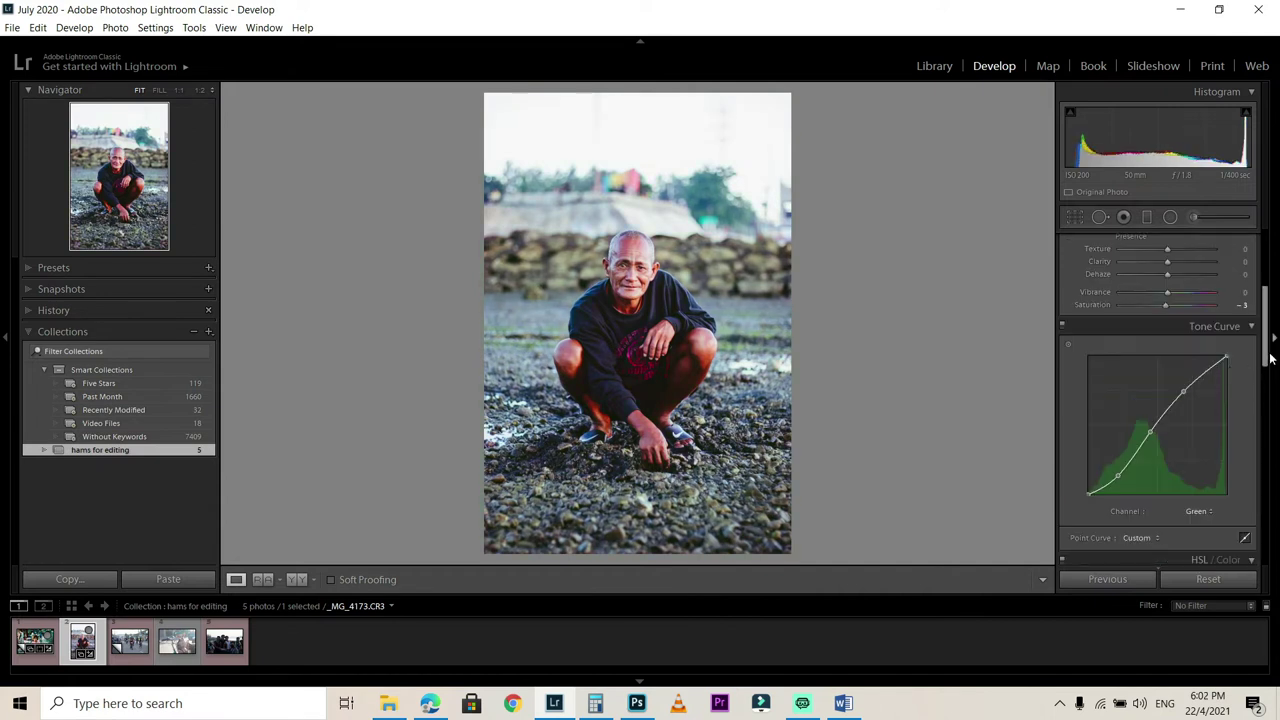
Step: Reduce HSL saturation by sampling areas of the photo, with Red at −15, Orange −26, Aqua −10 and Blue −56
{"action": "scroll", "coordinate": [1084, 344], "scroll_direction": "down", "scroll_amount": 5}
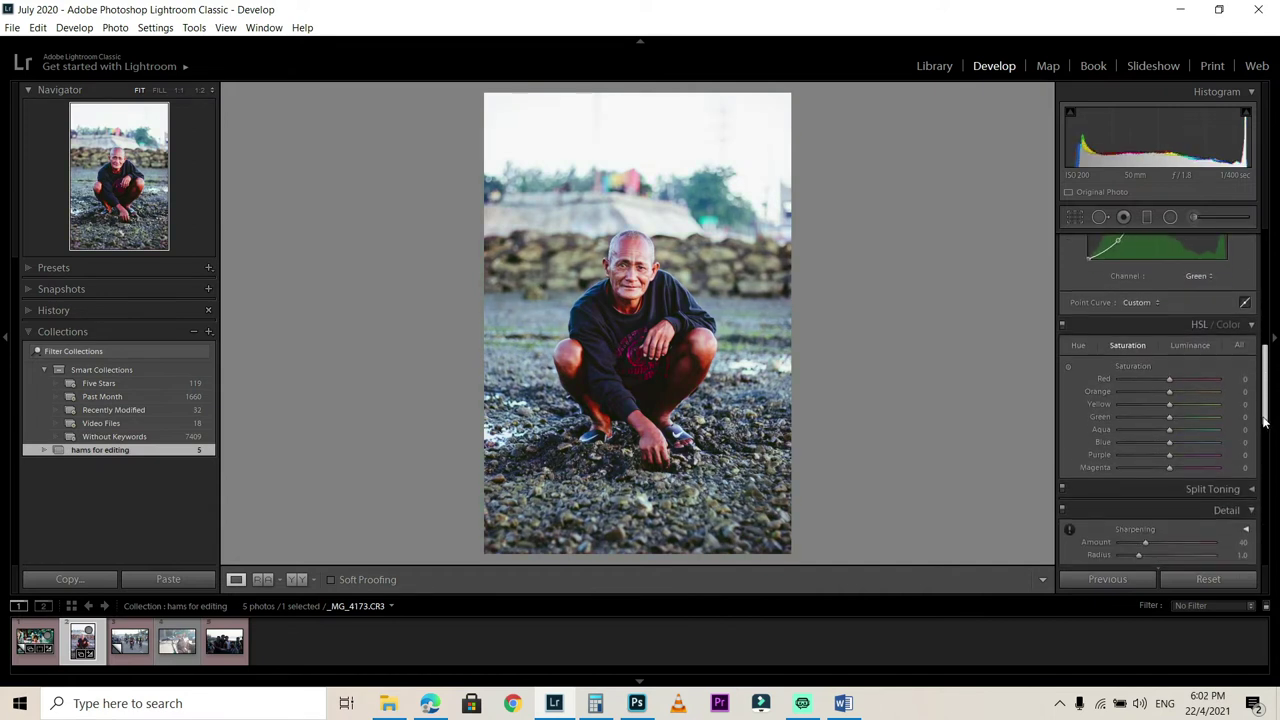
{"action": "left_click", "coordinate": [1068, 362]}
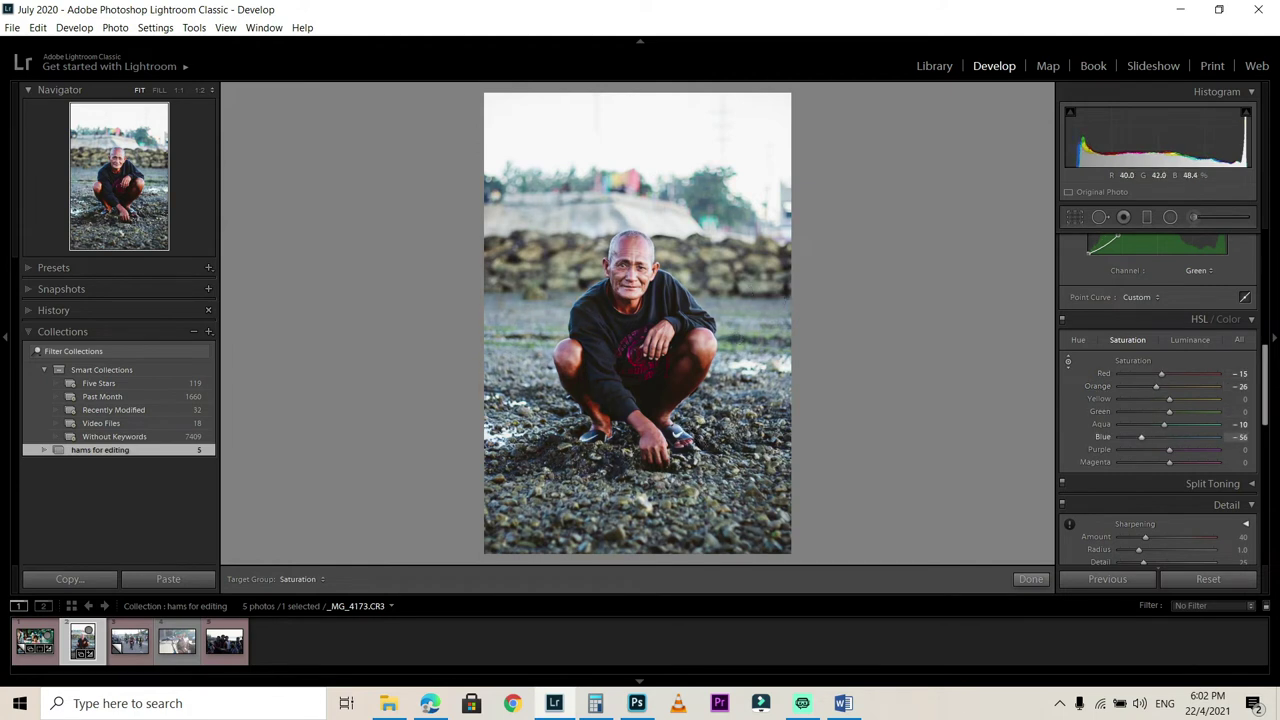
{"action": "left_click_drag", "start_coordinate": [752, 392], "coordinate": [706, 201]}
{"action": "left_click_drag", "start_coordinate": [590, 498], "coordinate": [695, 499]}
Step: Shift the HSL hues by sampling the photo, raising Red and setting Orange +1, Aqua −2, Blue −35 and Purple +1
{"action": "left_click", "coordinate": [1080, 341]}
{"action": "left_click", "coordinate": [1070, 361]}
{"action": "left_click", "coordinate": [1070, 361]}
{"action": "left_click_drag", "start_coordinate": [631, 290], "coordinate": [630, 244]}
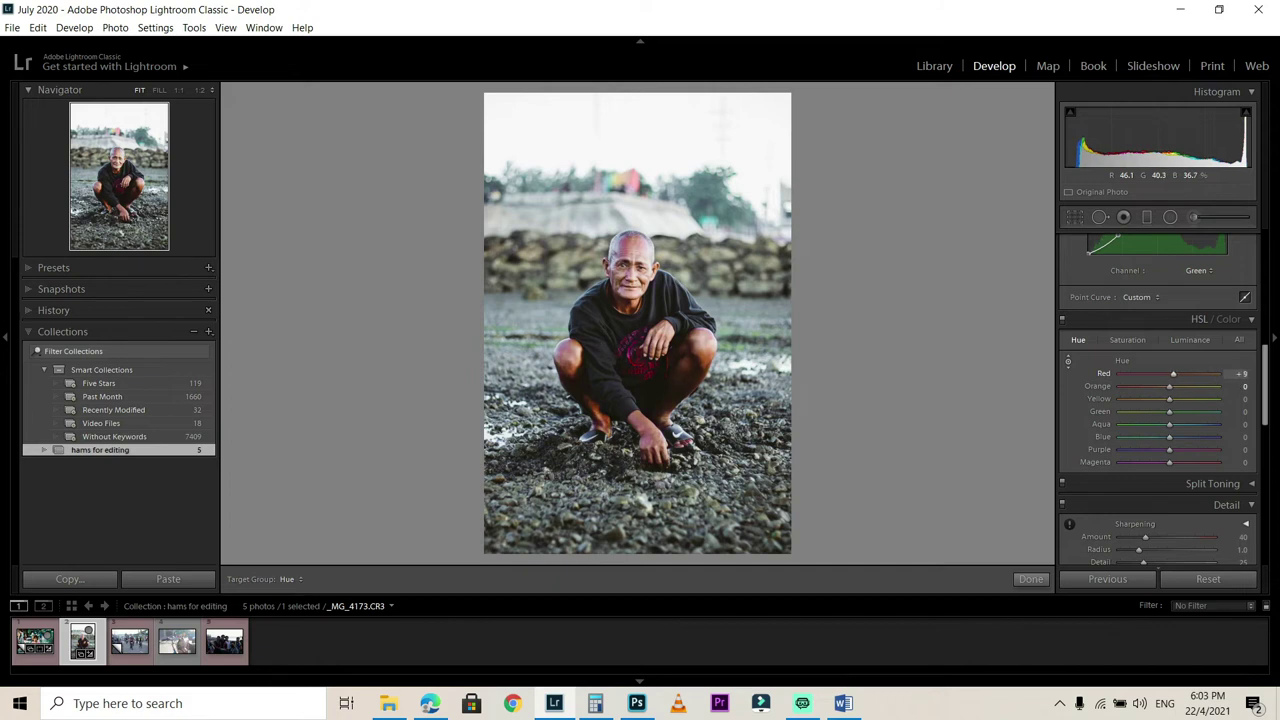
{"action": "left_click_drag", "start_coordinate": [728, 424], "coordinate": [742, 402]}
{"action": "left_click_drag", "start_coordinate": [751, 403], "coordinate": [719, 215]}
Step: Adjust HSL luminance by sampling the photo, with Yellow at −23, Green −3, Blue −40 and Purple +8
{"action": "key", "text": "ctrl+alt+shift+l"}
{"action": "left_click_drag", "start_coordinate": [720, 492], "coordinate": [720, 506]}
{"action": "left_click_drag", "start_coordinate": [681, 431], "coordinate": [681, 441]}
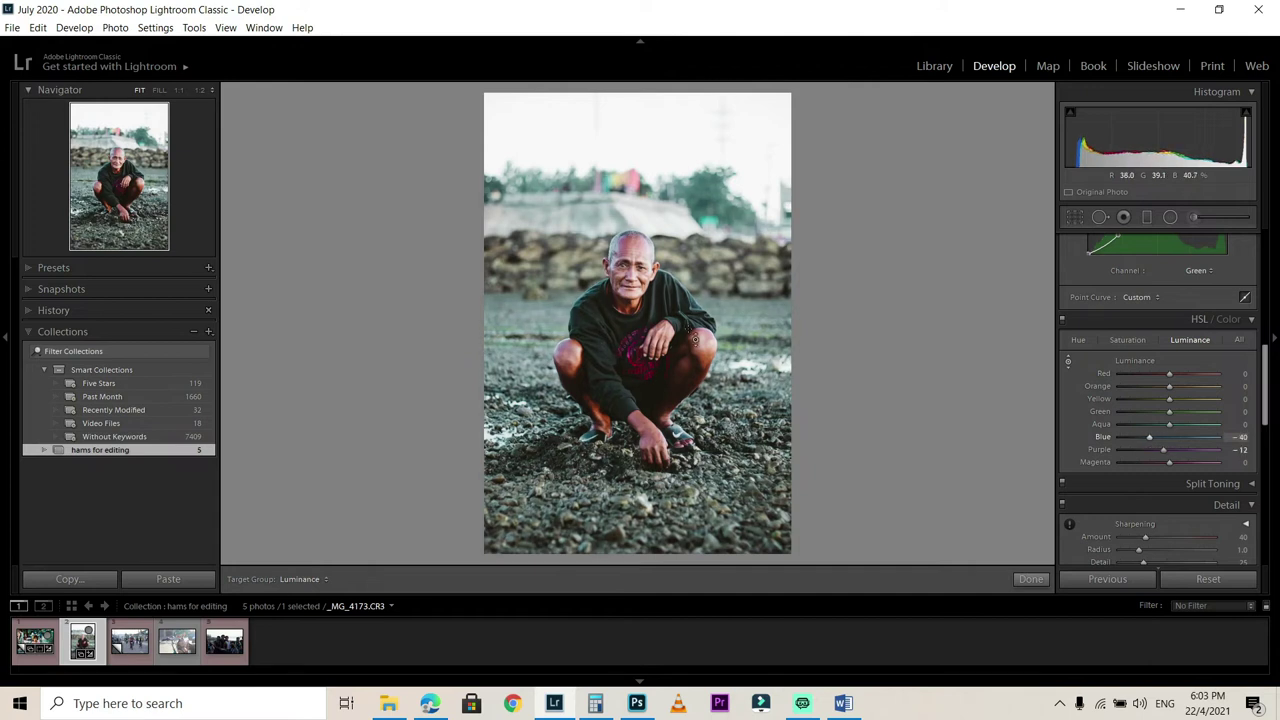
{"action": "left_click_drag", "start_coordinate": [719, 258], "coordinate": [719, 266]}
{"action": "left_click_drag", "start_coordinate": [624, 265], "coordinate": [624, 261]}
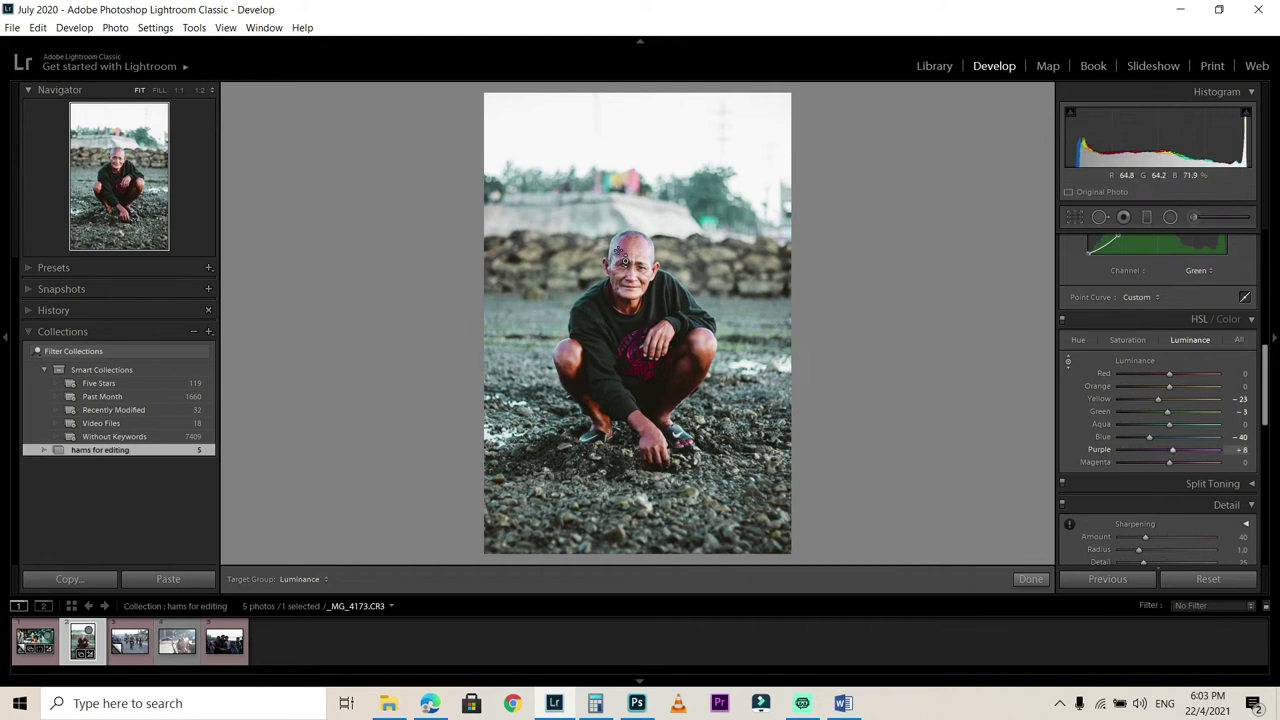
Step: Darken the photo's edges with a post-crop vignette amount of −12
{"action": "scroll", "coordinate": [1253, 459], "scroll_direction": "down", "scroll_amount": 5}
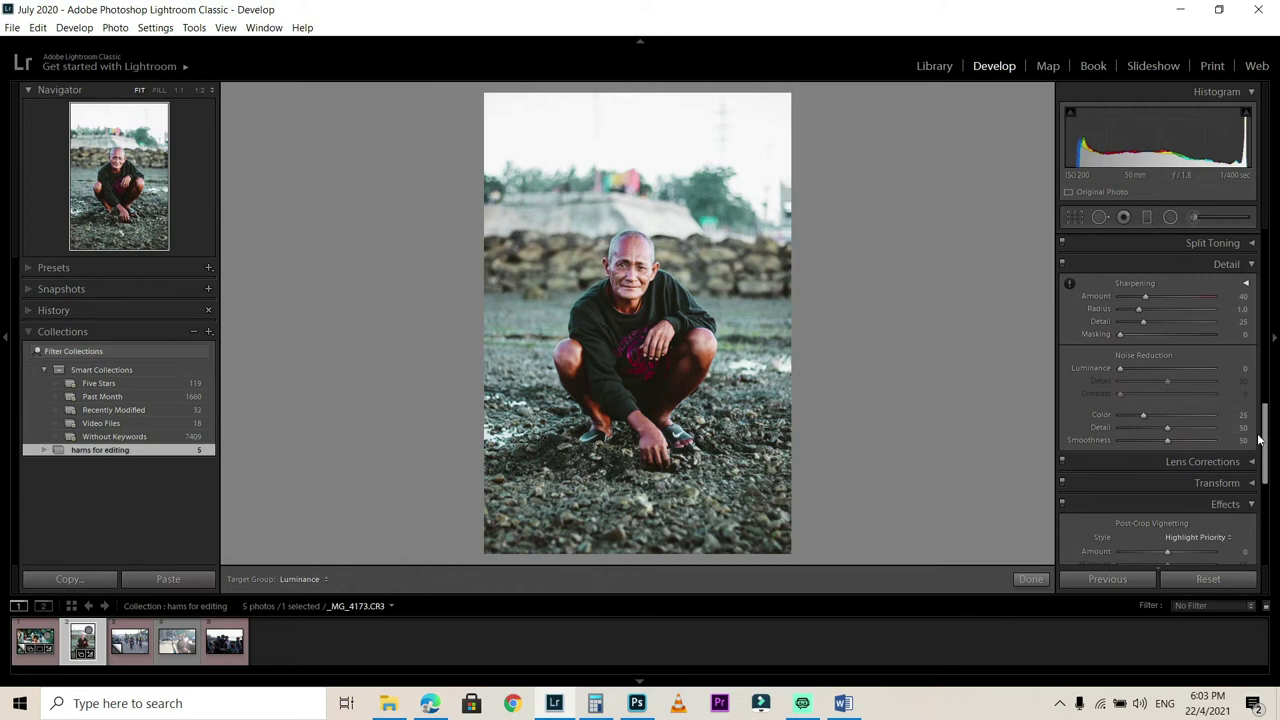
{"action": "scroll", "coordinate": [1259, 440], "scroll_direction": "down", "scroll_amount": 4}
{"action": "left_click_drag", "start_coordinate": [1170, 337], "coordinate": [1164, 338]}
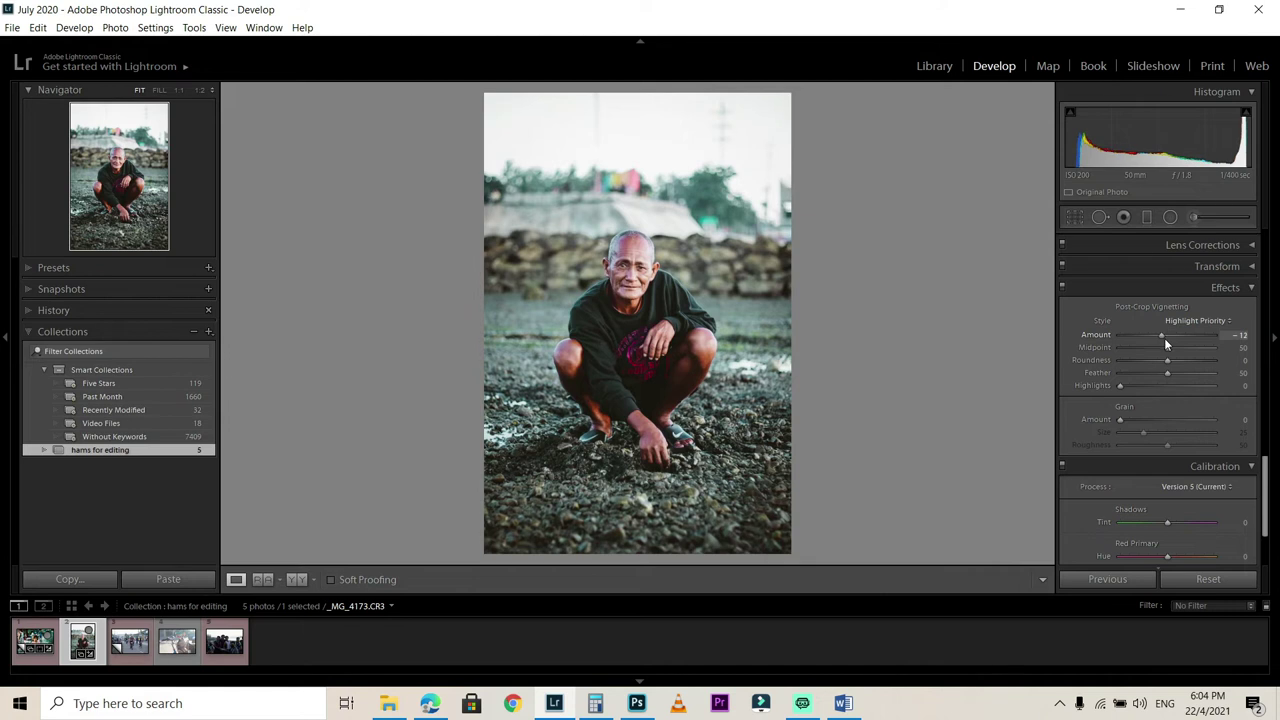
Step: Calibrate Shadows Tint to +2 and the primaries' hue/saturation to Red +19/+11, Green +18/−2 and Blue −26/−29
{"action": "scroll", "coordinate": [1268, 457], "scroll_direction": "down", "scroll_amount": 2}
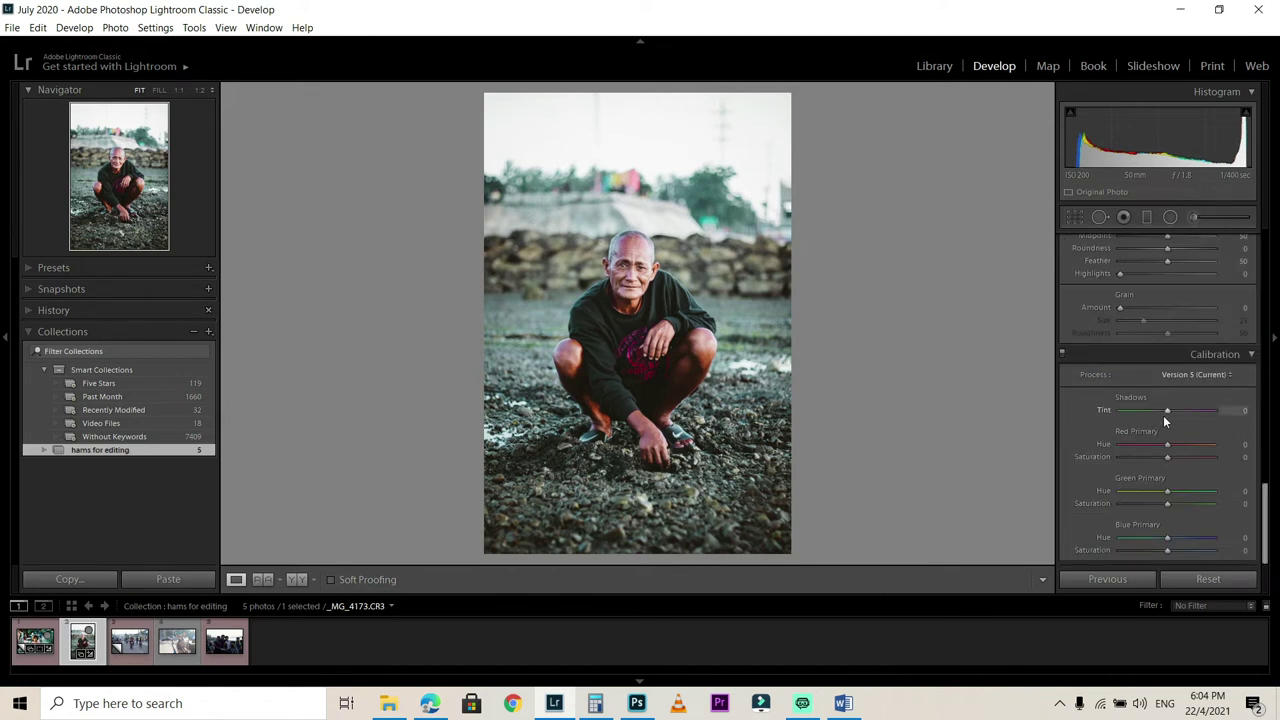
{"action": "mouse_move", "coordinate": [1153, 410]}
{"action": "left_mouse_down"}
{"action": "mouse_move", "coordinate": [1241, 411]}
{"action": "mouse_move", "coordinate": [1083, 427]}
{"action": "mouse_move", "coordinate": [1165, 427]}
{"action": "left_mouse_up"}
{"action": "scroll", "coordinate": [1168, 433], "scroll_direction": "up", "scroll_amount": 3}
{"action": "double_click", "coordinate": [1170, 449]}
{"action": "scroll", "coordinate": [1160, 541], "scroll_direction": "down", "scroll_amount": 11}
{"action": "mouse_move", "coordinate": [1167, 550]}
{"action": "left_mouse_down"}
{"action": "mouse_move", "coordinate": [1193, 555]}
{"action": "mouse_move", "coordinate": [1158, 551]}
{"action": "mouse_move", "coordinate": [1176, 554]}
{"action": "left_mouse_up"}
{"action": "mouse_move", "coordinate": [1168, 492]}
{"action": "left_mouse_down"}
{"action": "mouse_move", "coordinate": [1183, 492]}
{"action": "mouse_move", "coordinate": [1157, 504]}
{"action": "mouse_move", "coordinate": [1191, 504]}
{"action": "mouse_move", "coordinate": [1155, 515]}
{"action": "mouse_move", "coordinate": [1175, 492]}
{"action": "left_mouse_up"}
{"action": "left_click_drag", "start_coordinate": [1169, 548], "coordinate": [1152, 549]}
{"action": "mouse_move", "coordinate": [1168, 446]}
{"action": "left_mouse_down"}
{"action": "mouse_move", "coordinate": [1146, 446]}
{"action": "mouse_move", "coordinate": [1186, 462]}
{"action": "left_mouse_up"}
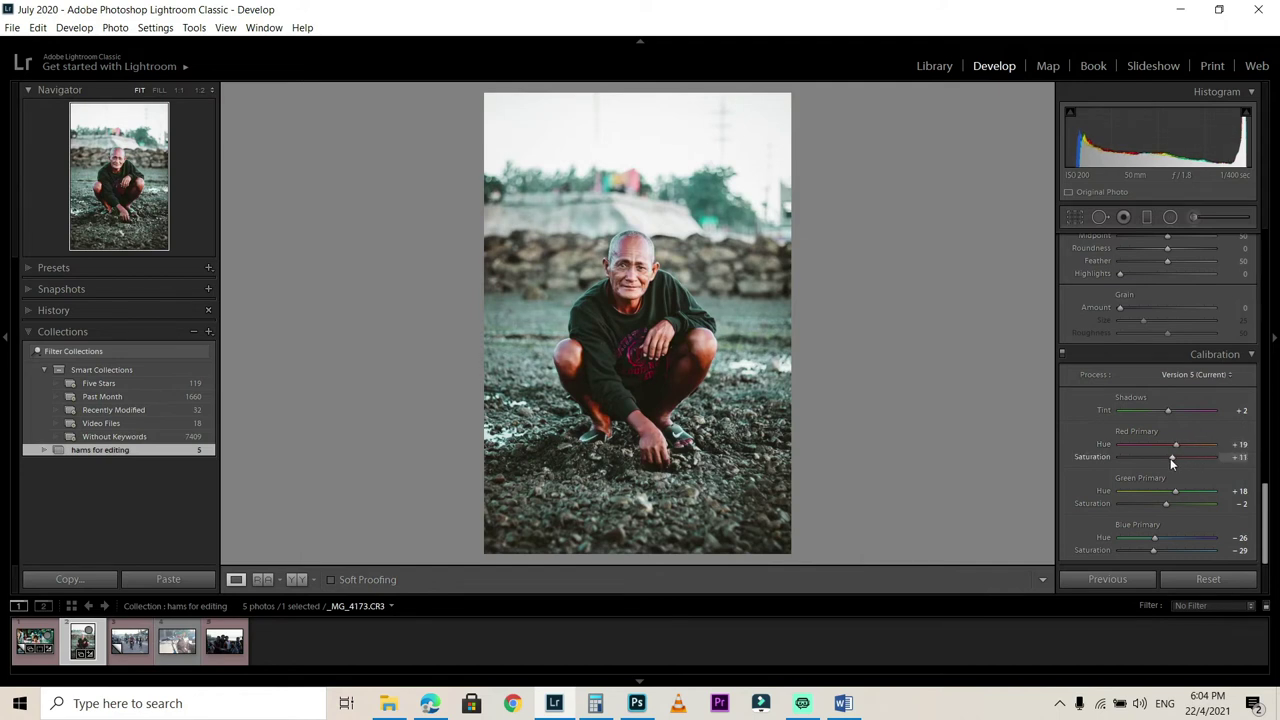
Step: Set the photo's Clarity to +18
{"action": "left_click_drag", "start_coordinate": [1266, 515], "coordinate": [1272, 326]}
{"action": "left_click_drag", "start_coordinate": [1168, 374], "coordinate": [1179, 376]}
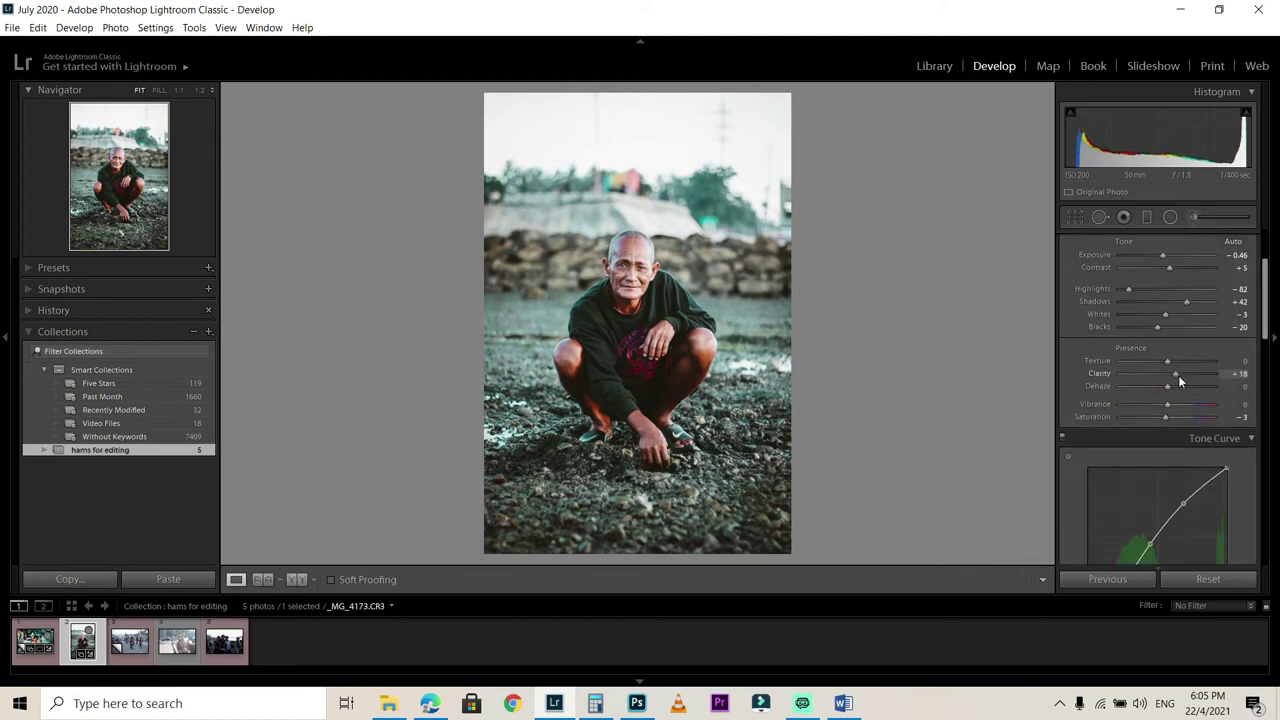
Step: Adjust the midtone point on the RGB tone curve to about 48/52%
{"action": "left_click_drag", "start_coordinate": [1266, 335], "coordinate": [1264, 361]}
{"action": "left_click", "coordinate": [1199, 525]}
{"action": "left_click", "coordinate": [1170, 538]}
{"action": "left_click", "coordinate": [1156, 434]}
{"action": "left_click_drag", "start_coordinate": [1194, 396], "coordinate": [1155, 434]}
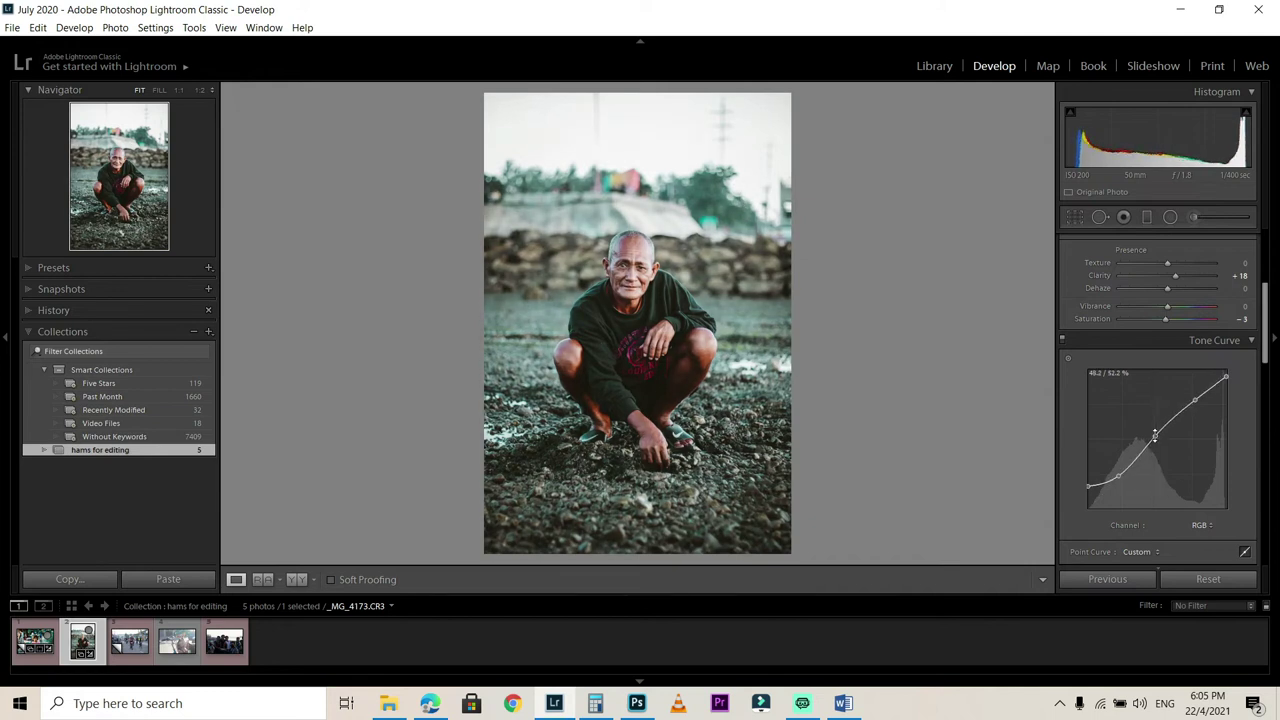
Step: Set the HSL hue of Red to +2
{"action": "left_click_drag", "start_coordinate": [1261, 362], "coordinate": [1260, 407]}
{"action": "left_click", "coordinate": [1078, 382]}
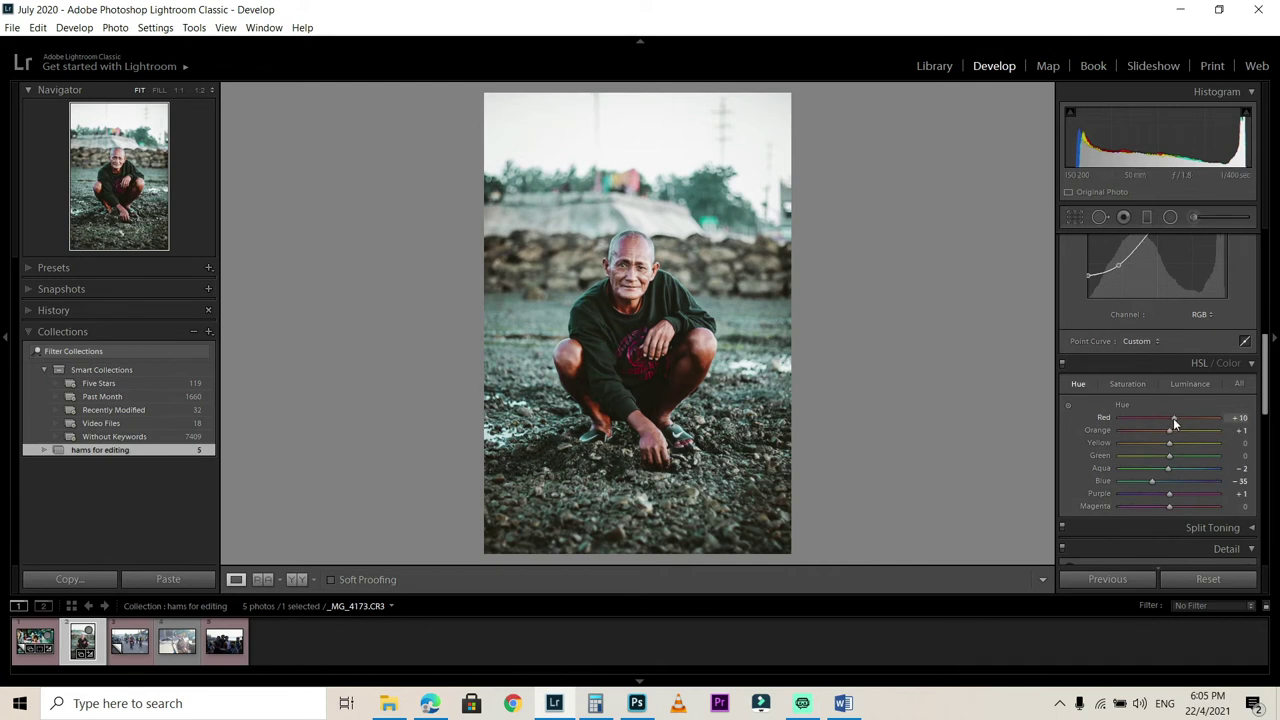
{"action": "mouse_move", "coordinate": [1173, 418]}
{"action": "left_mouse_down"}
{"action": "mouse_move", "coordinate": [1144, 418]}
{"action": "mouse_move", "coordinate": [1182, 418]}
{"action": "left_mouse_up"}
Step: Sharpen the photo with an Amount of 88 and Masking of 73
{"action": "scroll", "coordinate": [1200, 400], "scroll_direction": "down", "scroll_amount": 3}
{"action": "left_click_drag", "start_coordinate": [1164, 420], "coordinate": [1175, 418]}
{"action": "left_click_drag", "start_coordinate": [1120, 457], "coordinate": [1187, 463]}
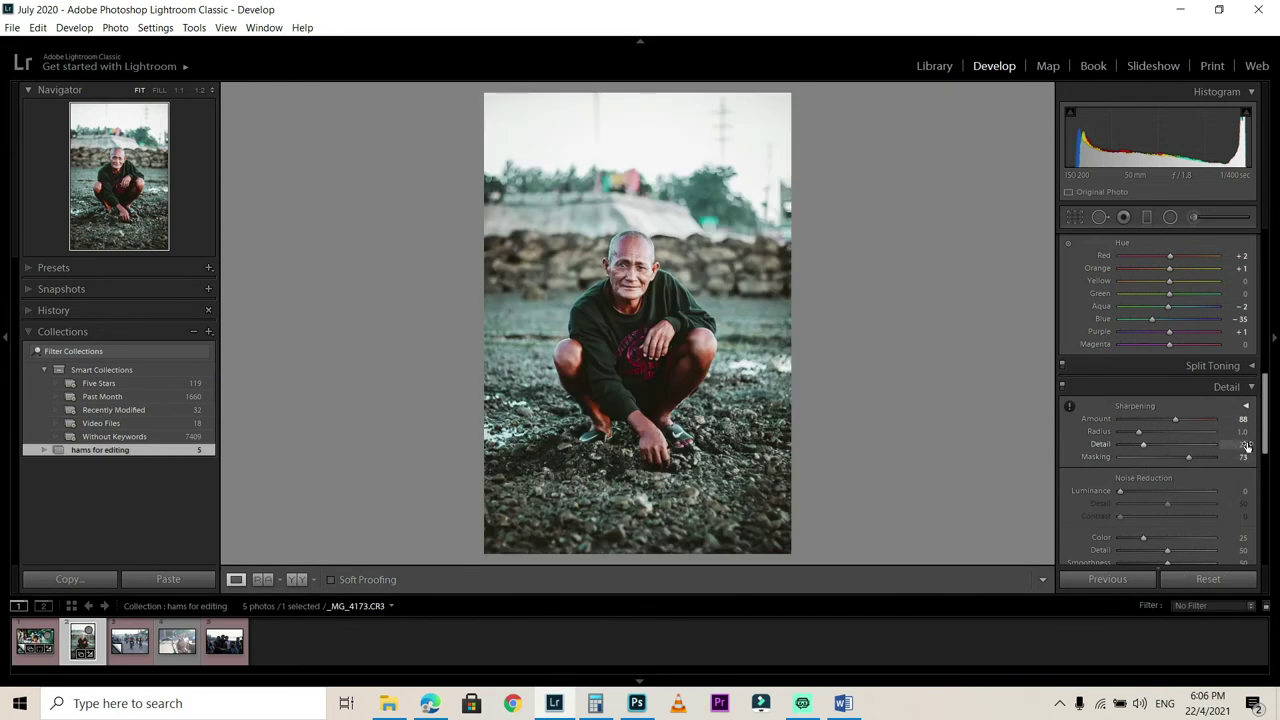
Step: Compare the crouching man's photo before and after the edits side by side, and return to the single-photo view
{"action": "left_click_drag", "start_coordinate": [1261, 430], "coordinate": [1260, 470]}
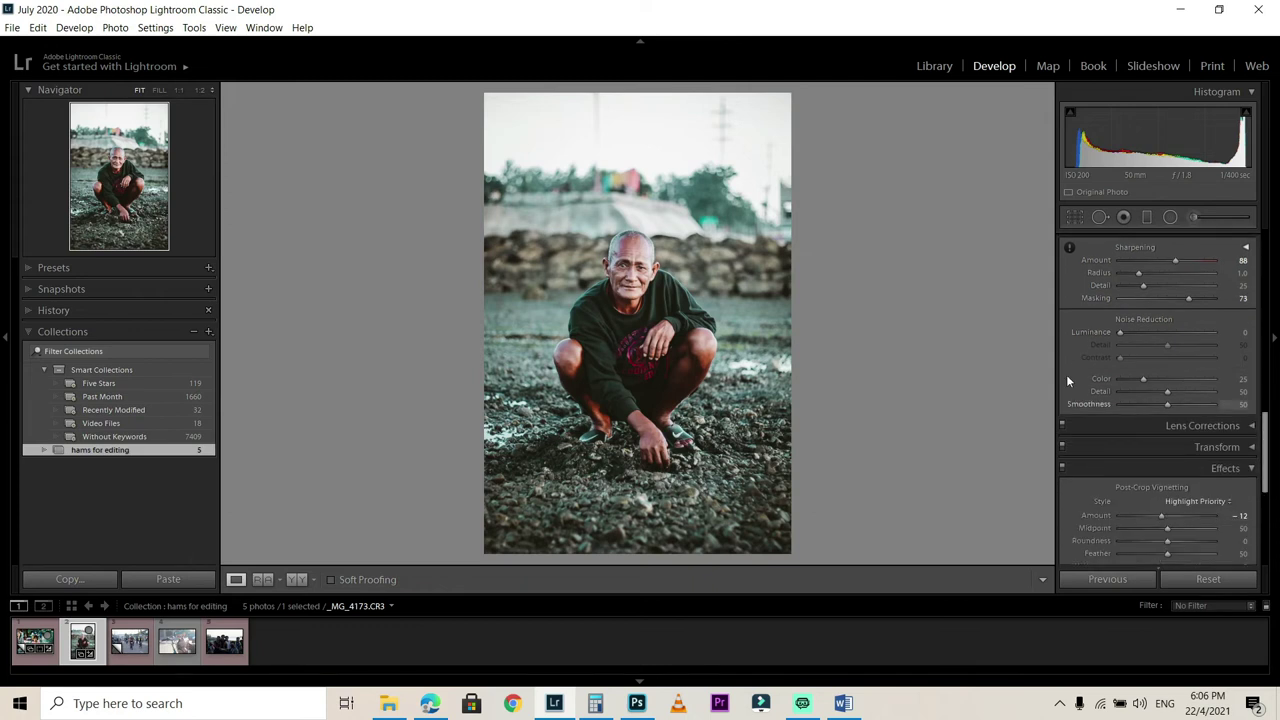
{"action": "left_click", "coordinate": [297, 579]}
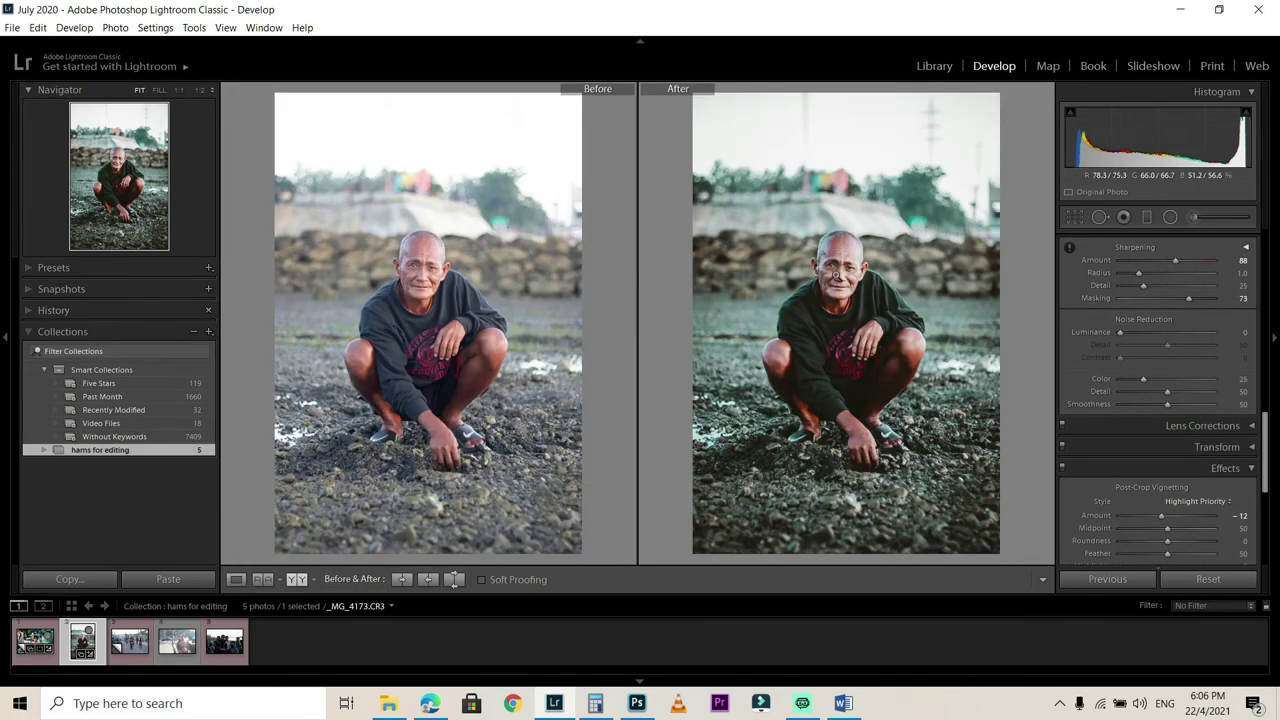
{"action": "left_click_drag", "start_coordinate": [1265, 450], "coordinate": [1276, 232]}
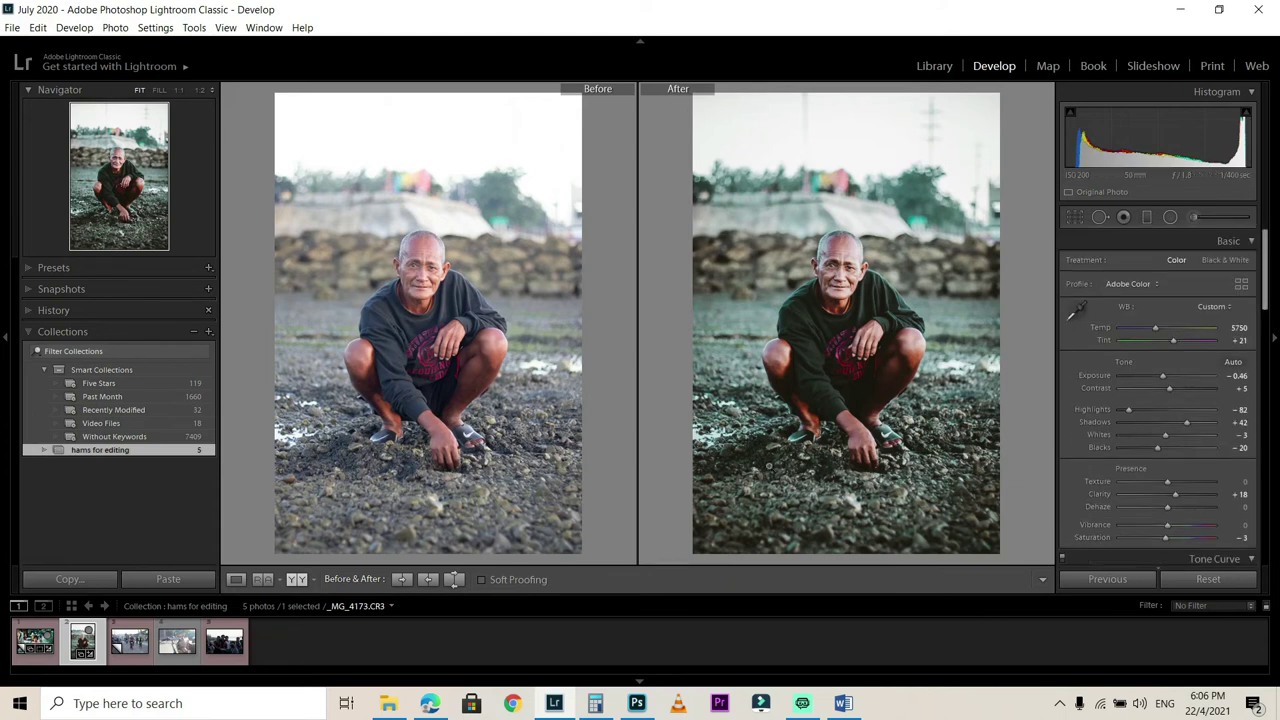
{"action": "left_click", "coordinate": [234, 580]}
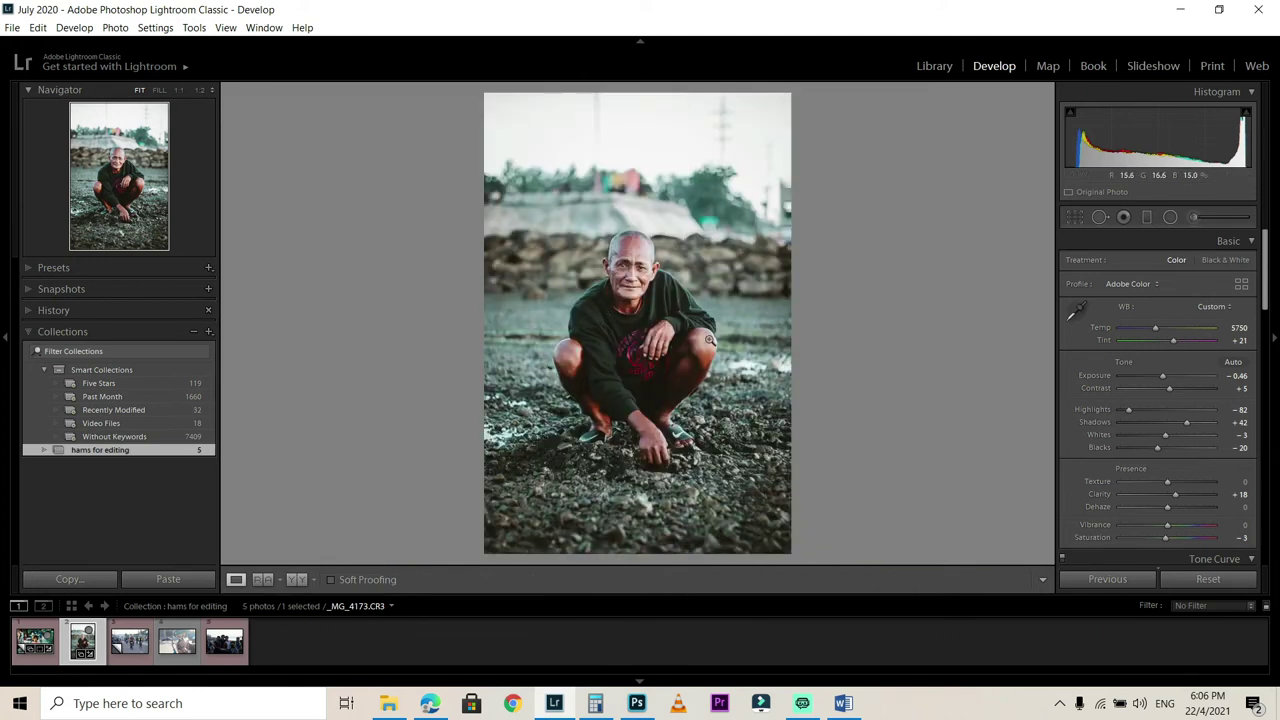
Step: Draft a develop preset named "cinematic tones_street photos" in the hams presets group and discard it
{"action": "right_click", "coordinate": [563, 347]}
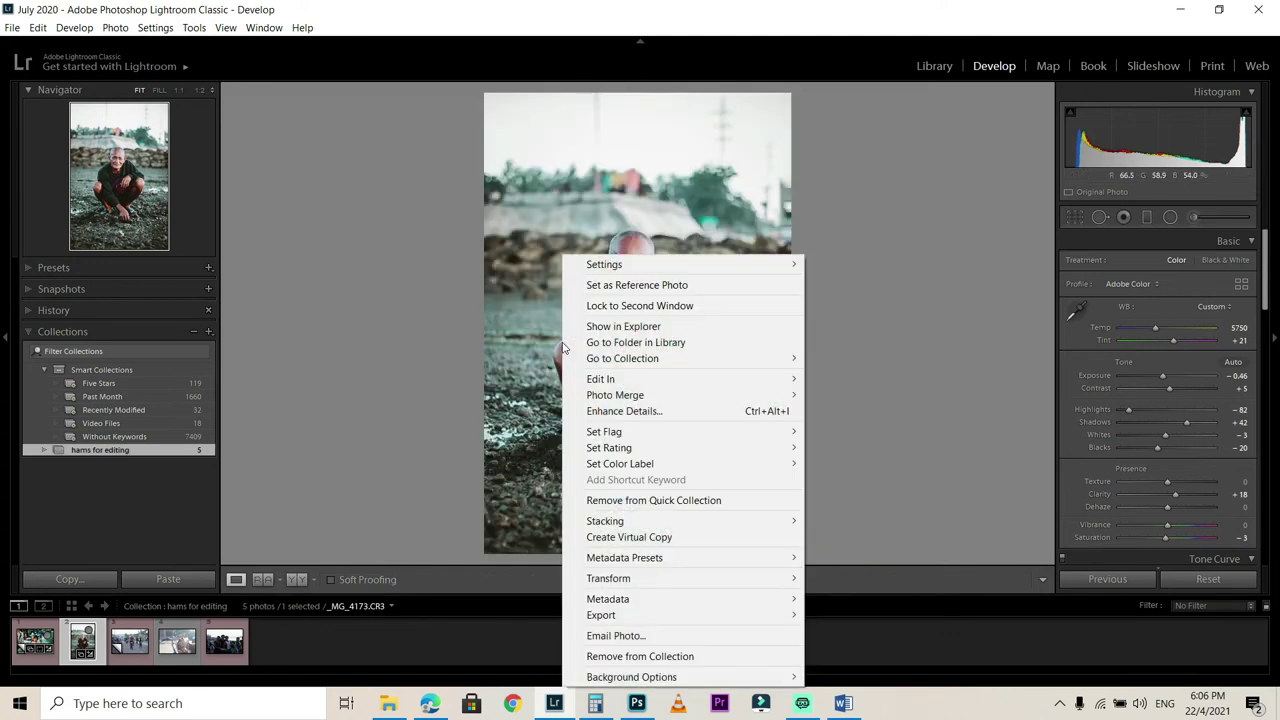
{"action": "left_click", "coordinate": [317, 346]}
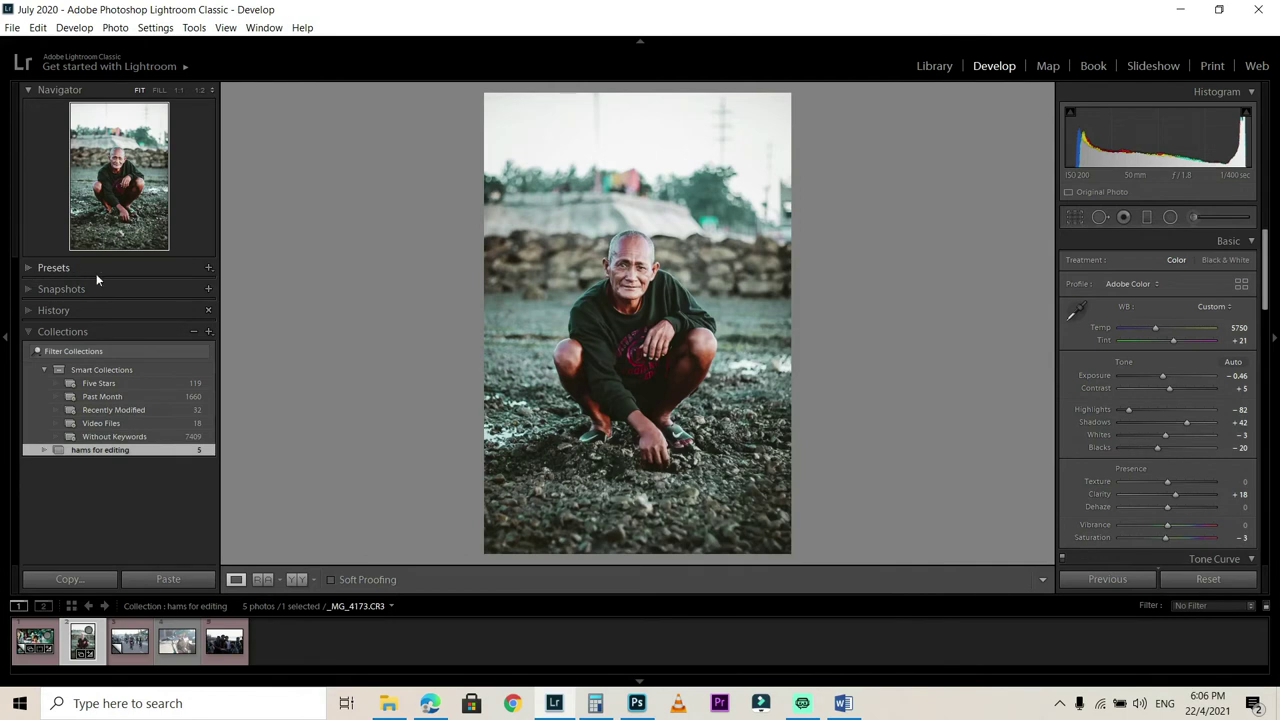
{"action": "left_click", "coordinate": [207, 269]}
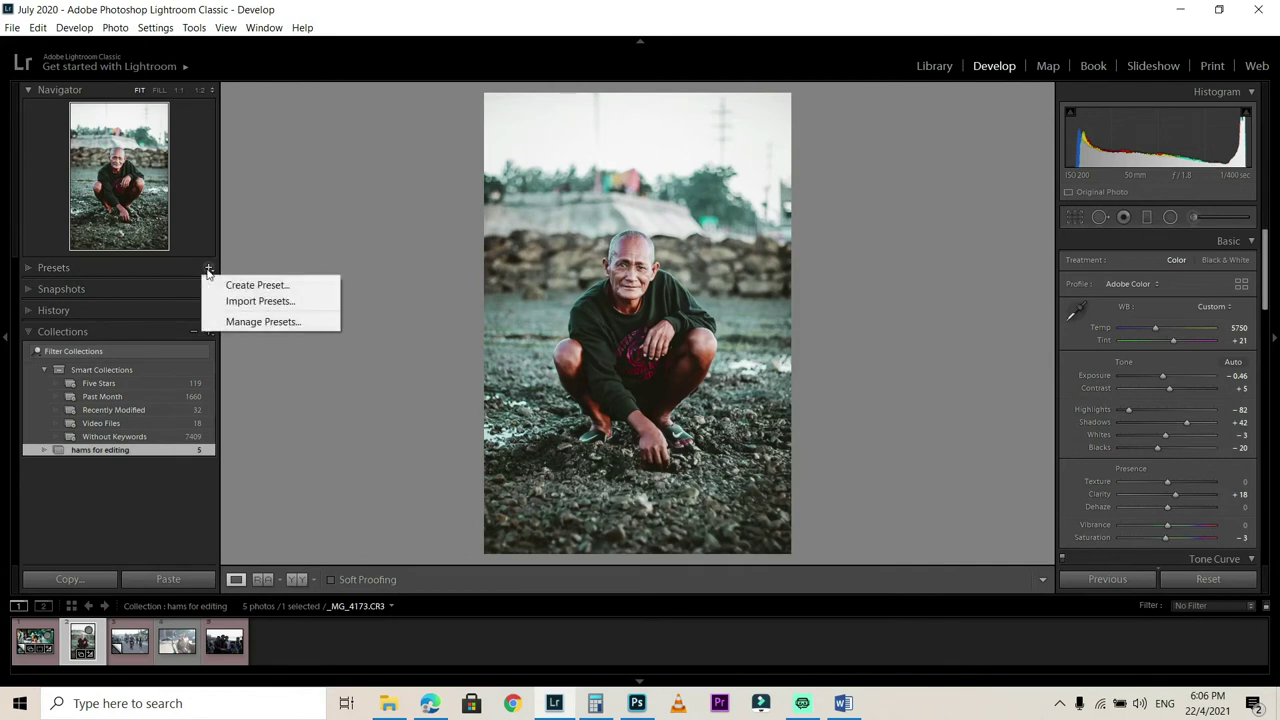
{"action": "left_click", "coordinate": [283, 288]}
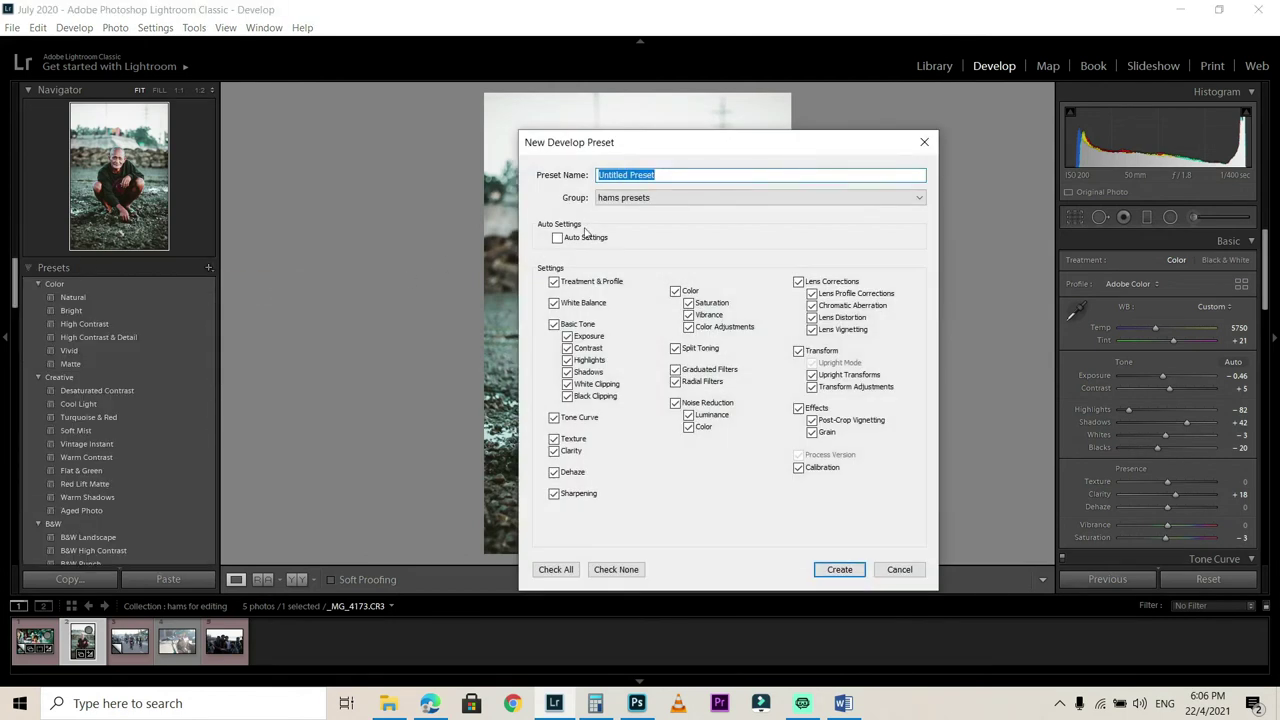
{"action": "left_click", "coordinate": [628, 199]}
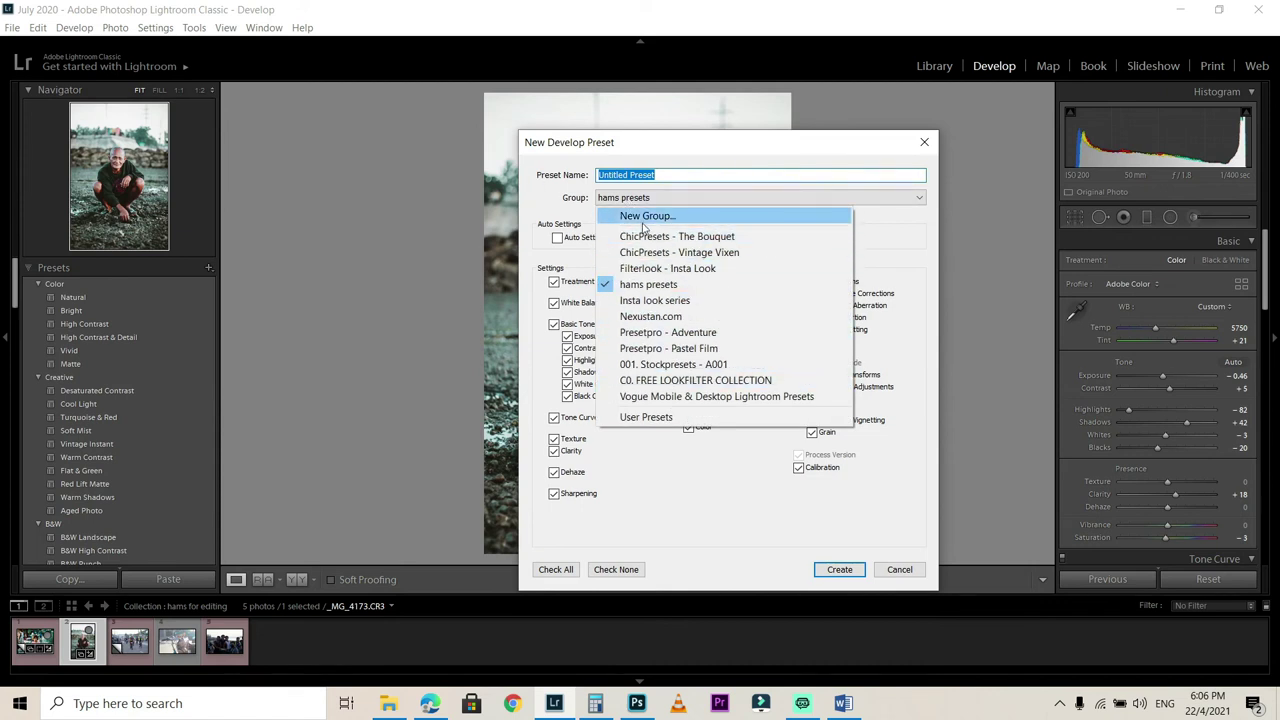
{"action": "left_click", "coordinate": [561, 207]}
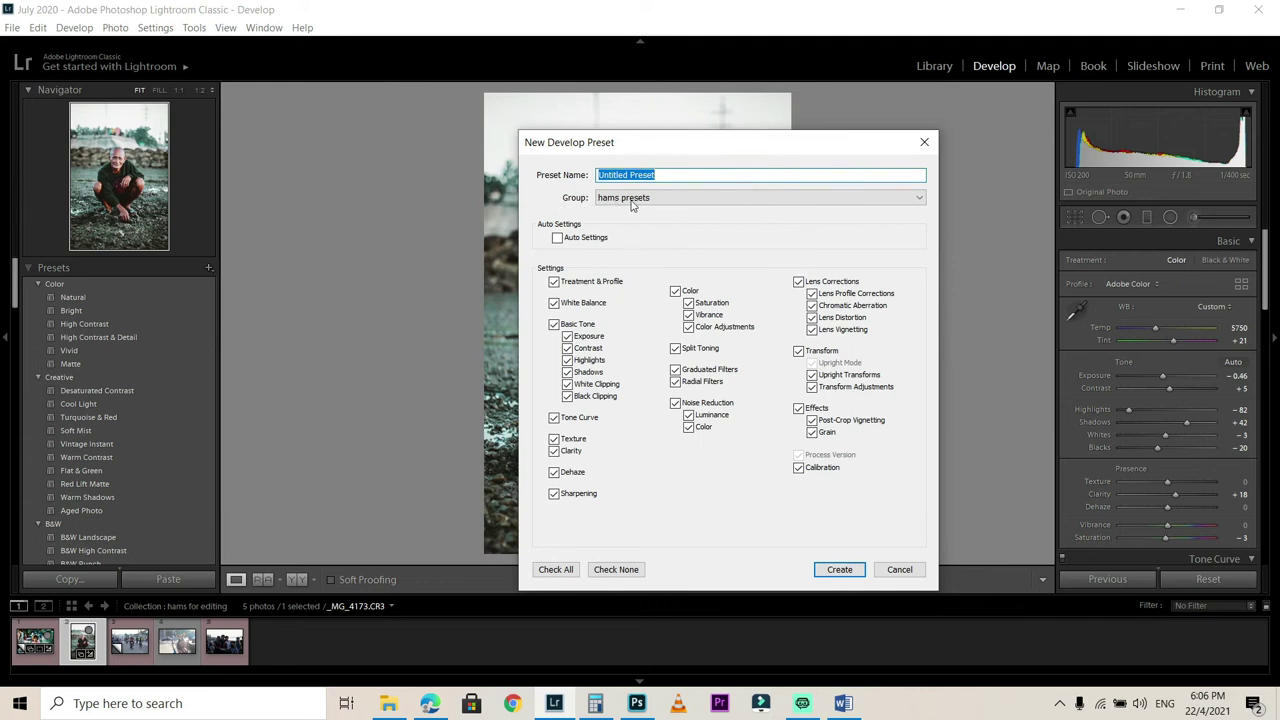
{"action": "left_click_drag", "start_coordinate": [668, 174], "coordinate": [595, 172]}
{"action": "type", "text": "cinam"}
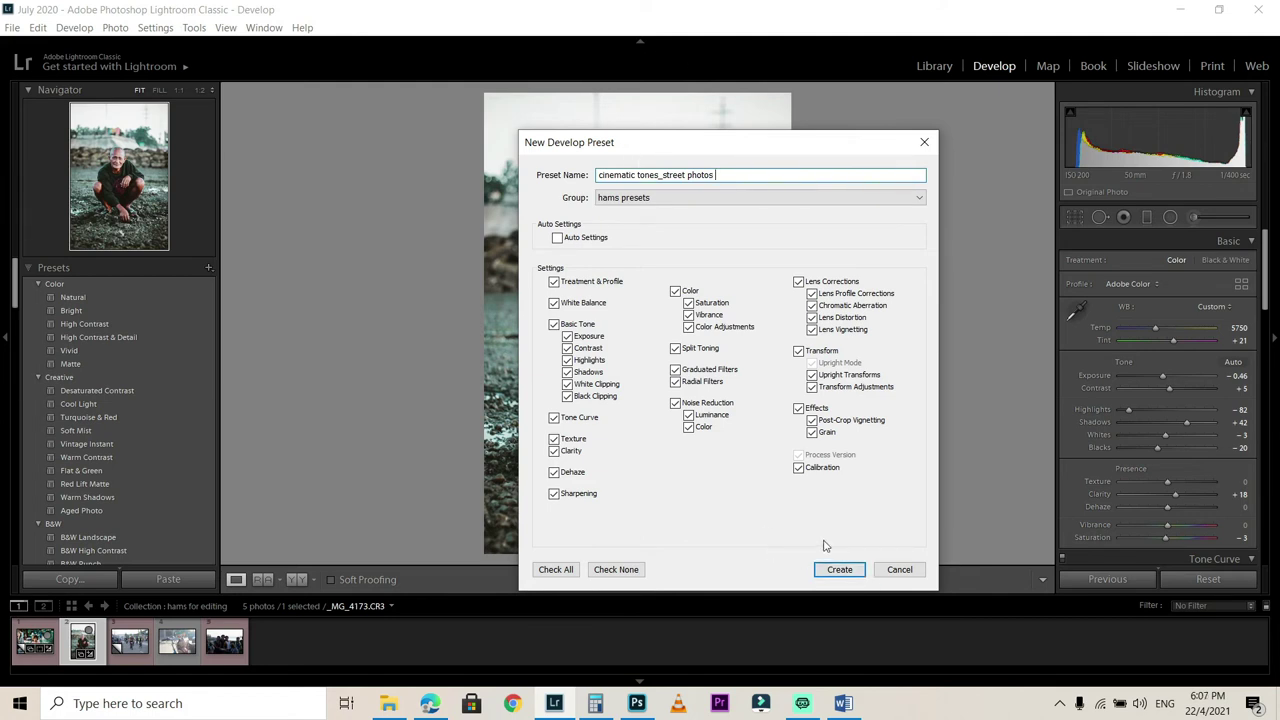
{"action": "left_click", "coordinate": [899, 569]}
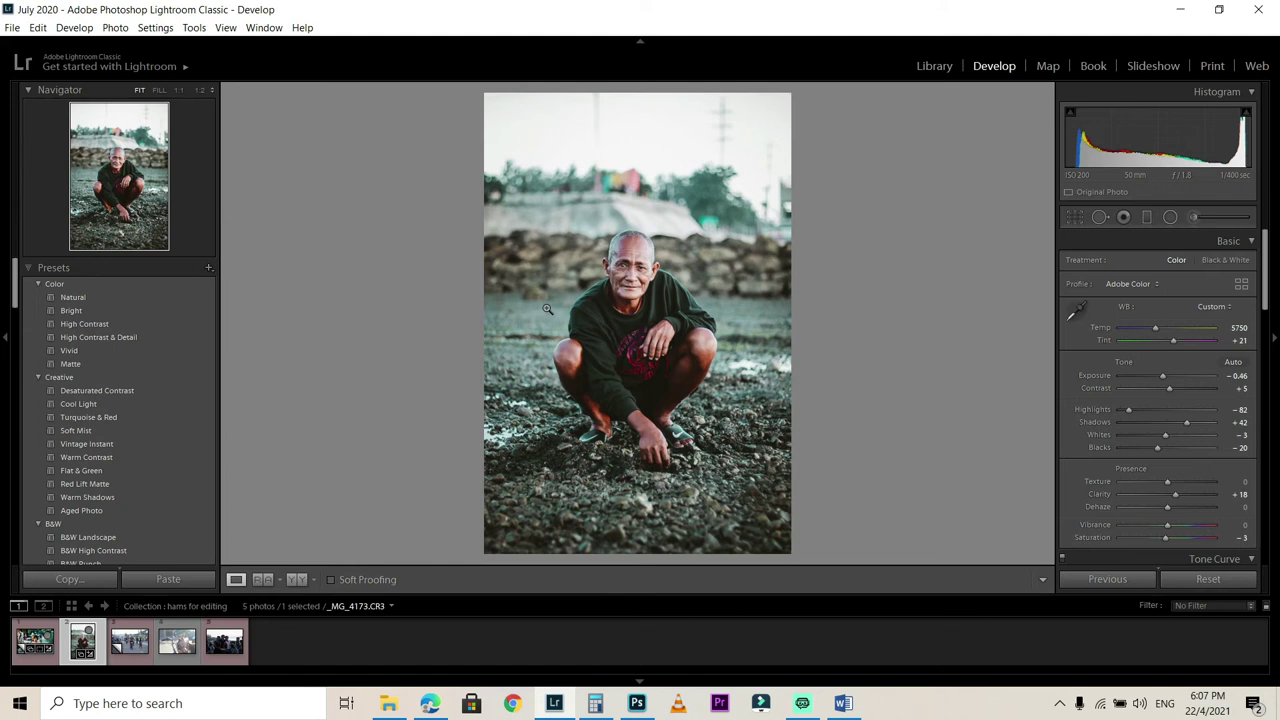
Step: Crop the cyclists' street photo slightly tighter from its lower-left corner, keeping the original aspect ratio
{"action": "left_click", "coordinate": [138, 645]}
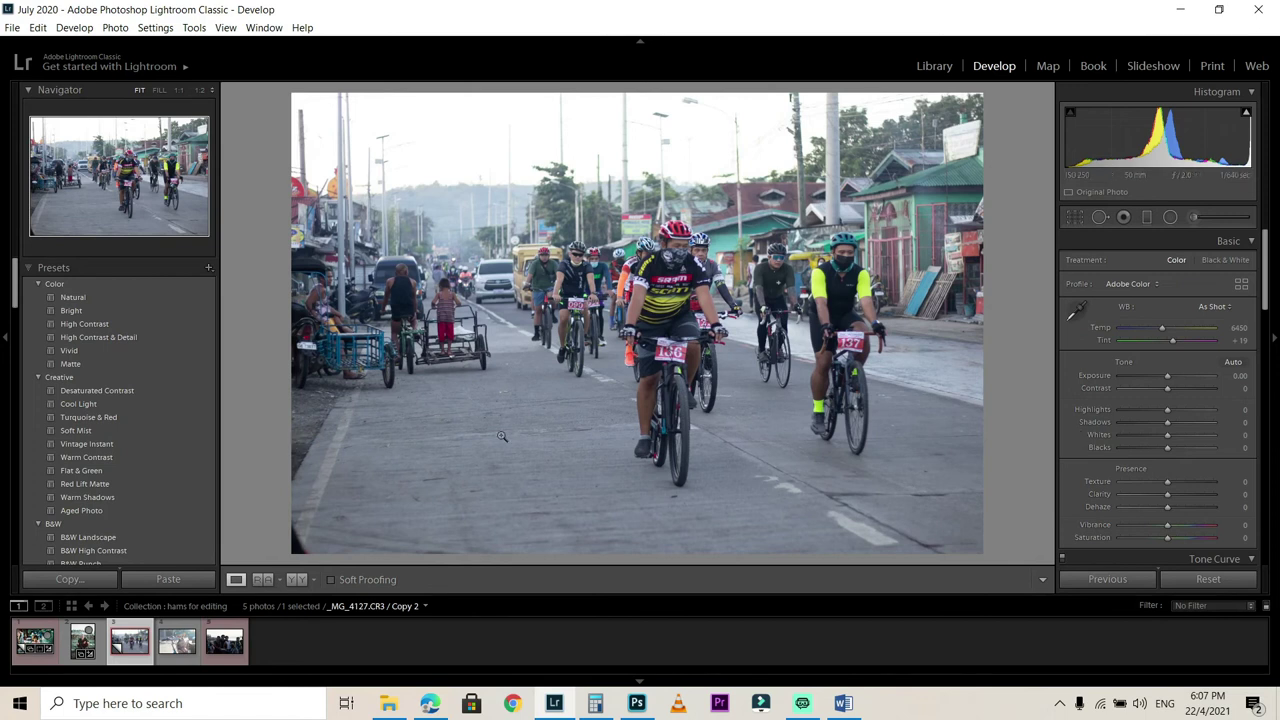
{"action": "left_click", "coordinate": [1077, 218]}
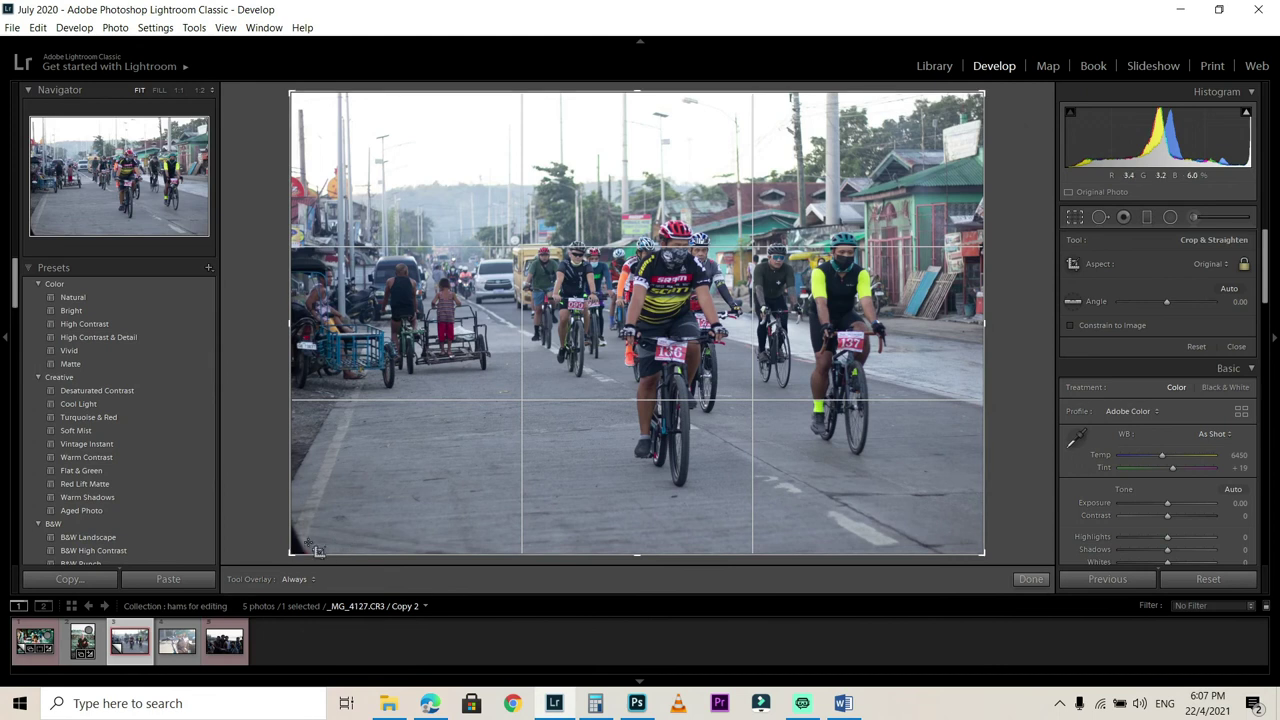
{"action": "left_click_drag", "start_coordinate": [290, 554], "coordinate": [314, 542]}
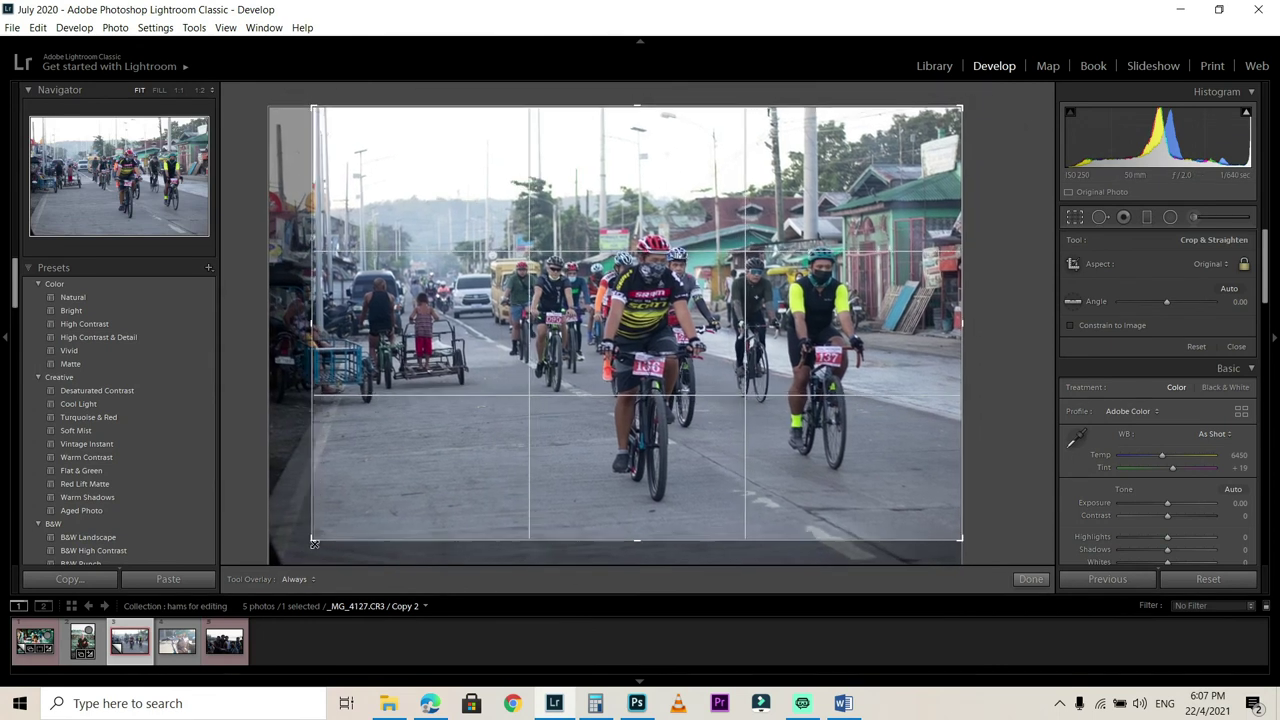
{"action": "left_click", "coordinate": [1030, 579]}
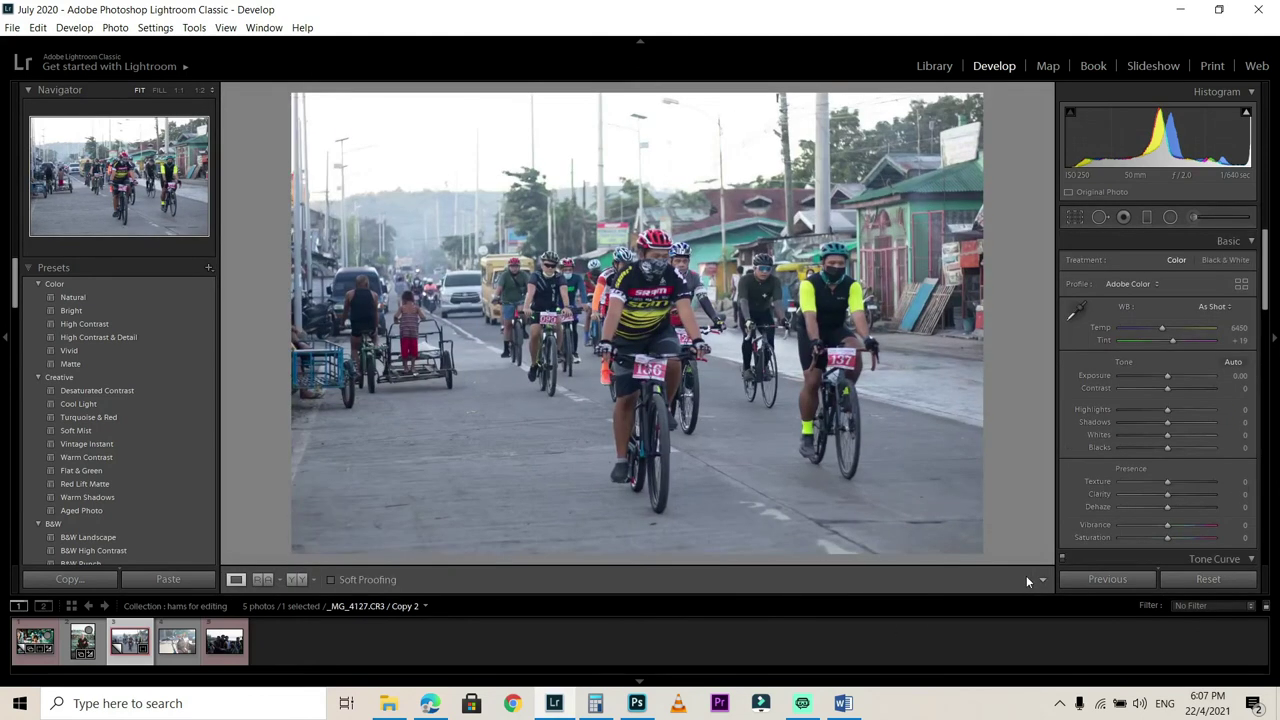
Step: Apply the Filmy Day streets preset from the hams presets group to the cyclists' photo
{"action": "scroll", "coordinate": [114, 383], "scroll_direction": "down", "scroll_amount": 10}
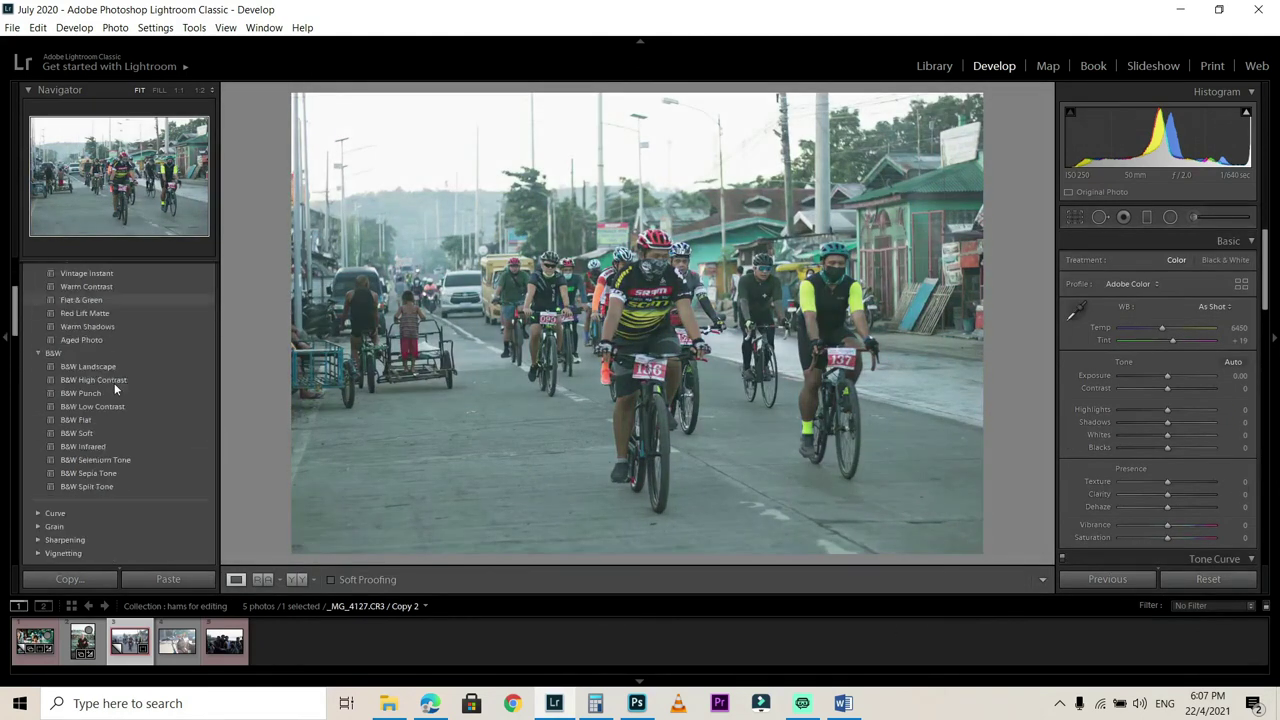
{"action": "scroll", "coordinate": [114, 383], "scroll_direction": "down", "scroll_amount": 4}
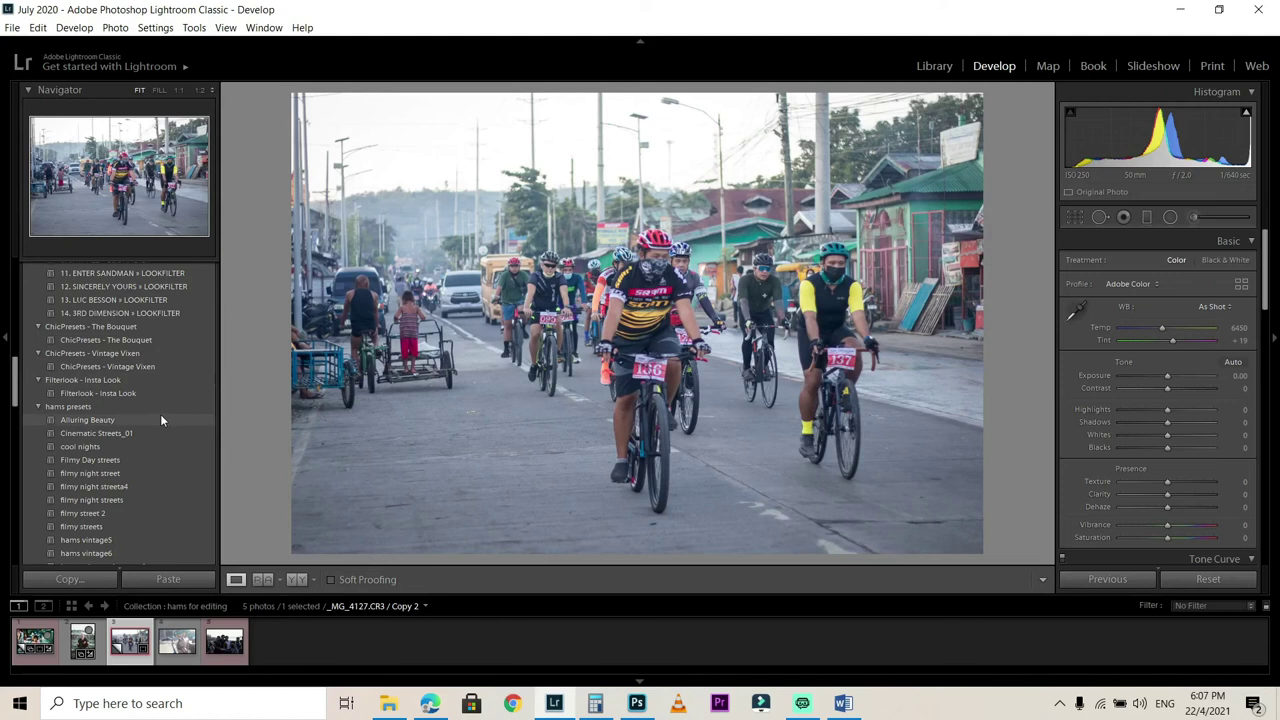
{"action": "left_click", "coordinate": [114, 460]}
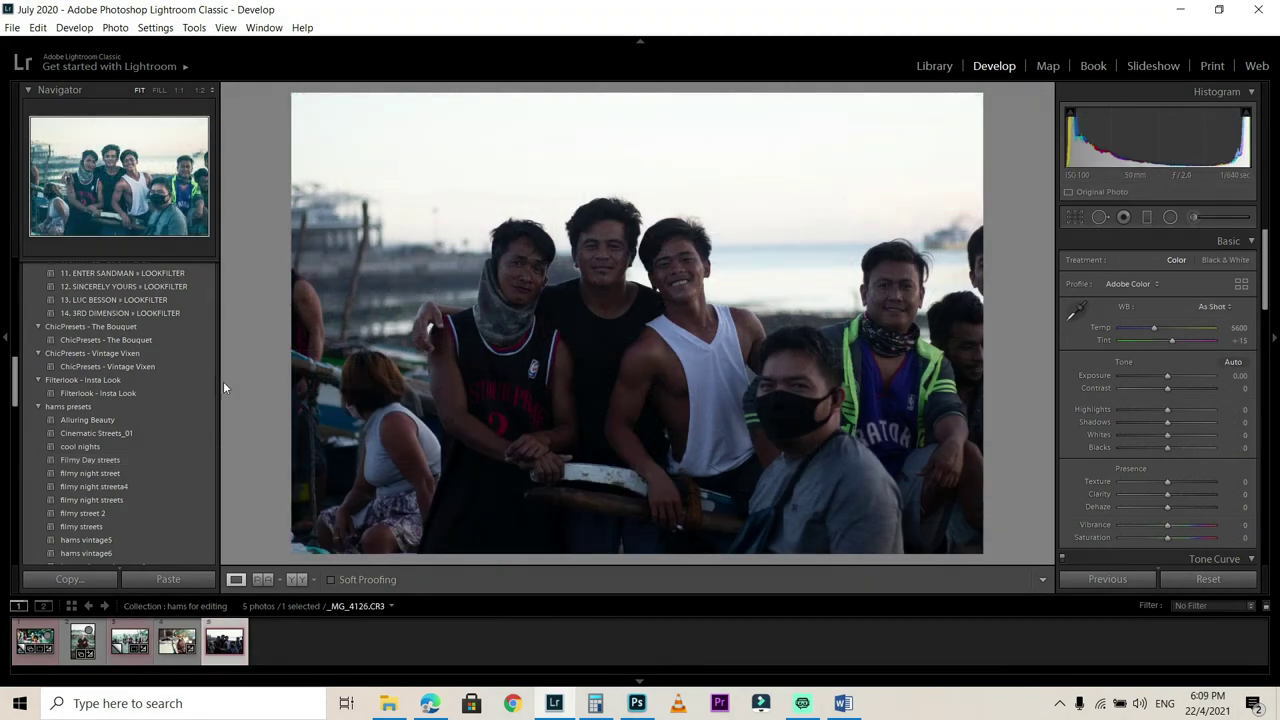
Step: Apply the Filmy Day streets preset to the group photo and place a radial filter around the three men in the middle
{"action": "left_click", "coordinate": [110, 461]}
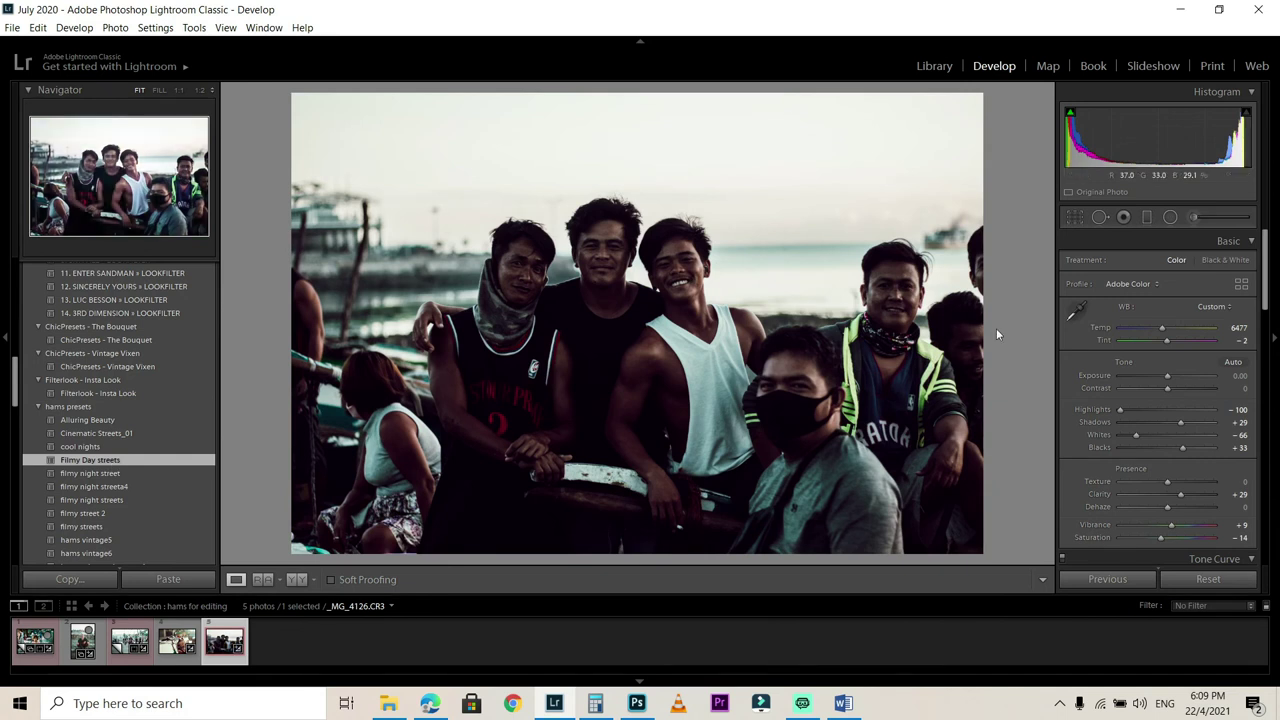
{"action": "left_click", "coordinate": [1170, 218]}
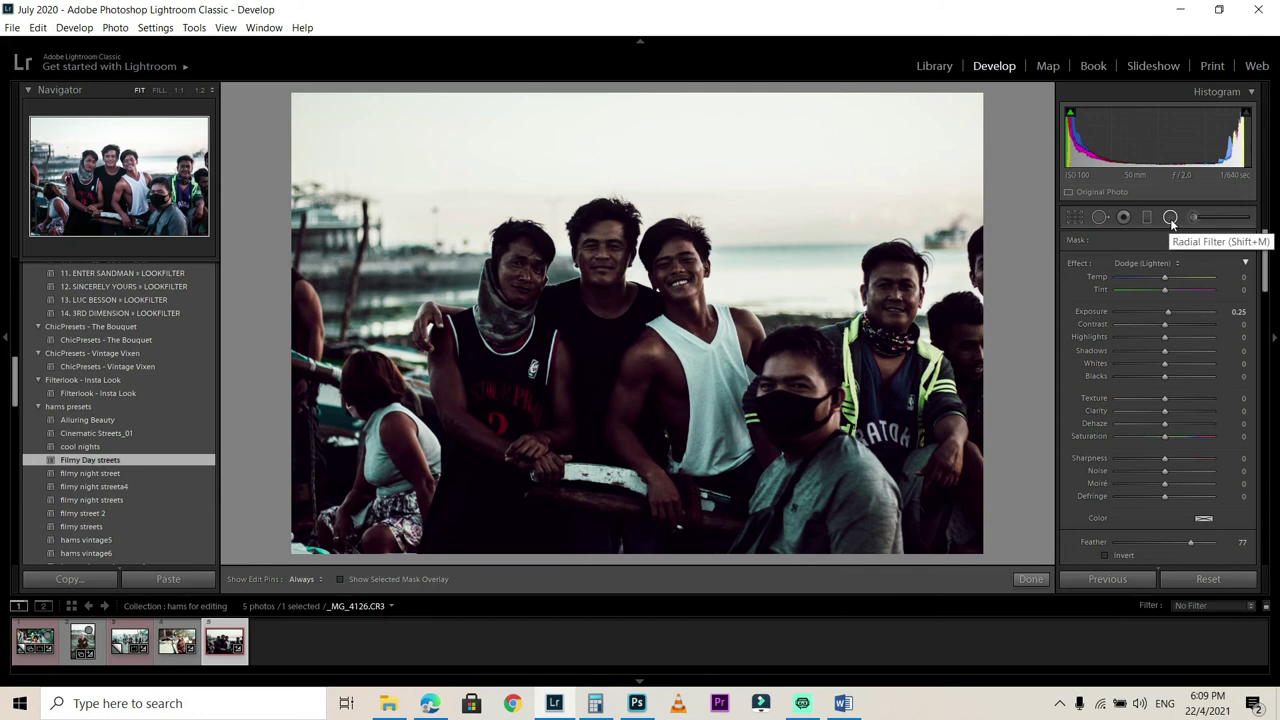
{"action": "left_click_drag", "start_coordinate": [605, 293], "coordinate": [766, 414]}
{"action": "left_click_drag", "start_coordinate": [584, 334], "coordinate": [608, 353]}
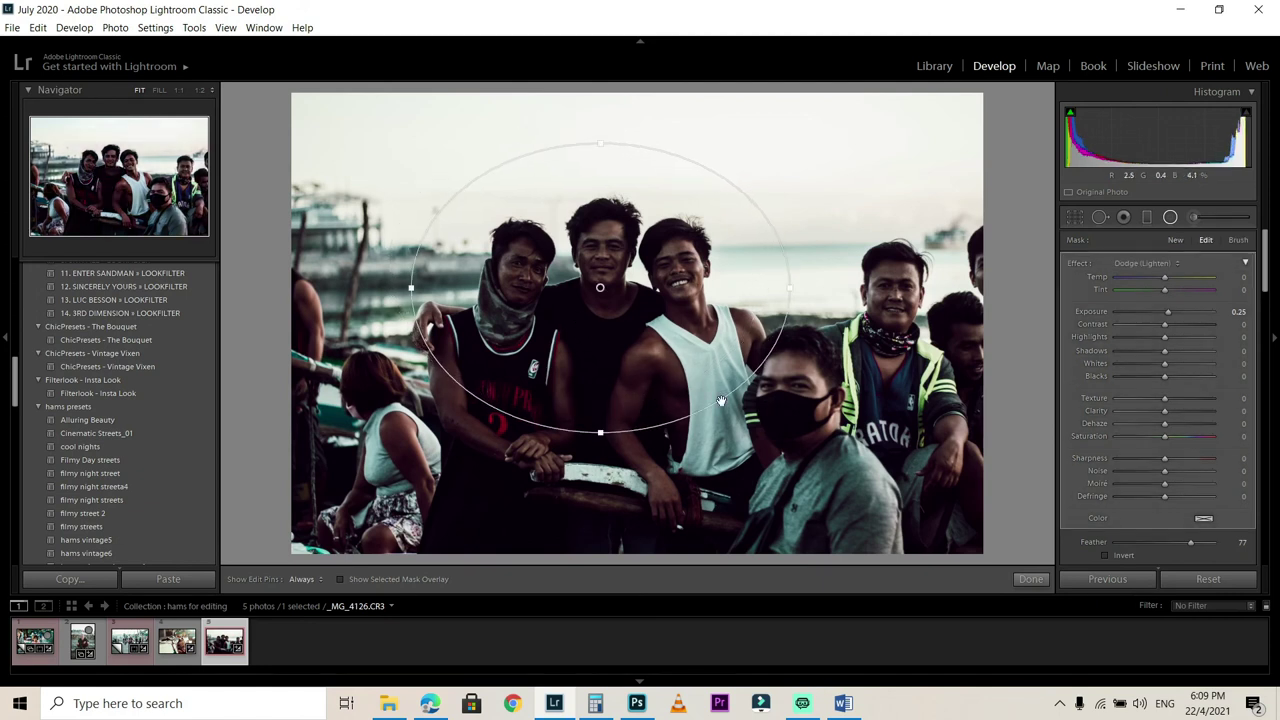
Step: Invert the radial filter and set its feather to 72, exposure to 0.72 and shadows to 14
{"action": "left_click", "coordinate": [1105, 556]}
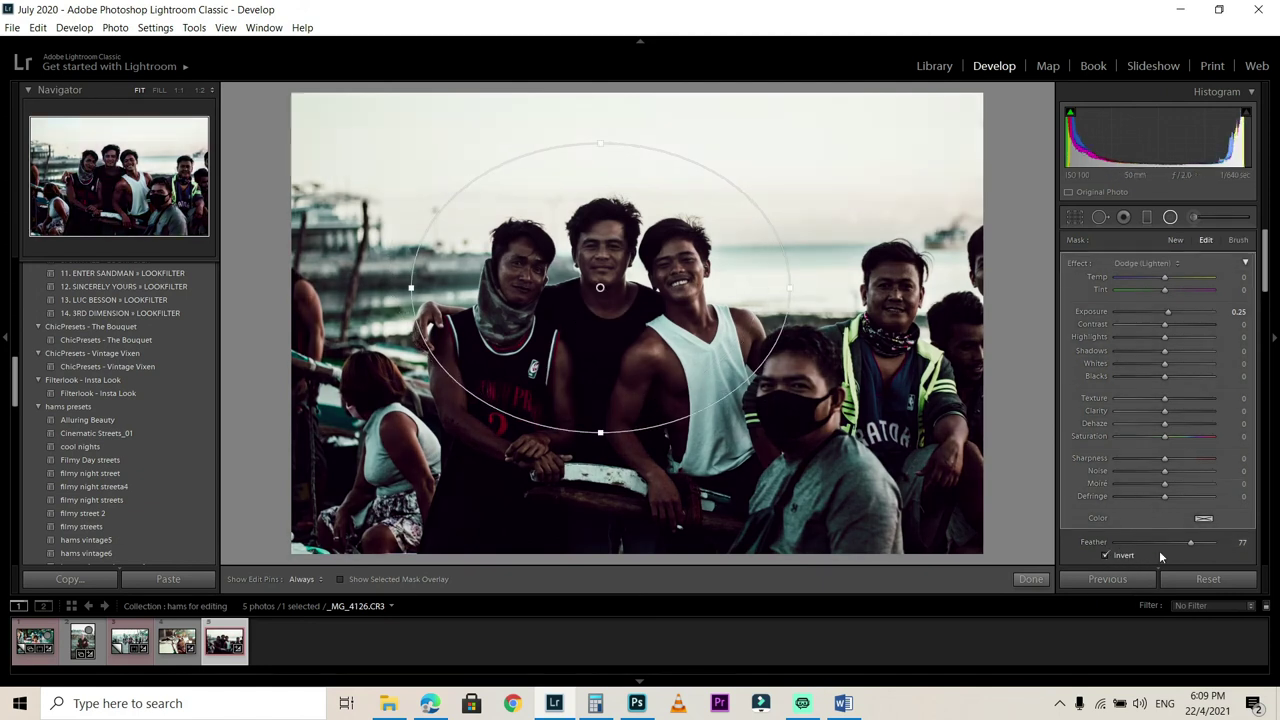
{"action": "left_click_drag", "start_coordinate": [1191, 543], "coordinate": [1186, 542]}
{"action": "left_click_drag", "start_coordinate": [1169, 316], "coordinate": [1175, 316]}
{"action": "left_click_drag", "start_coordinate": [1163, 359], "coordinate": [1172, 358]}
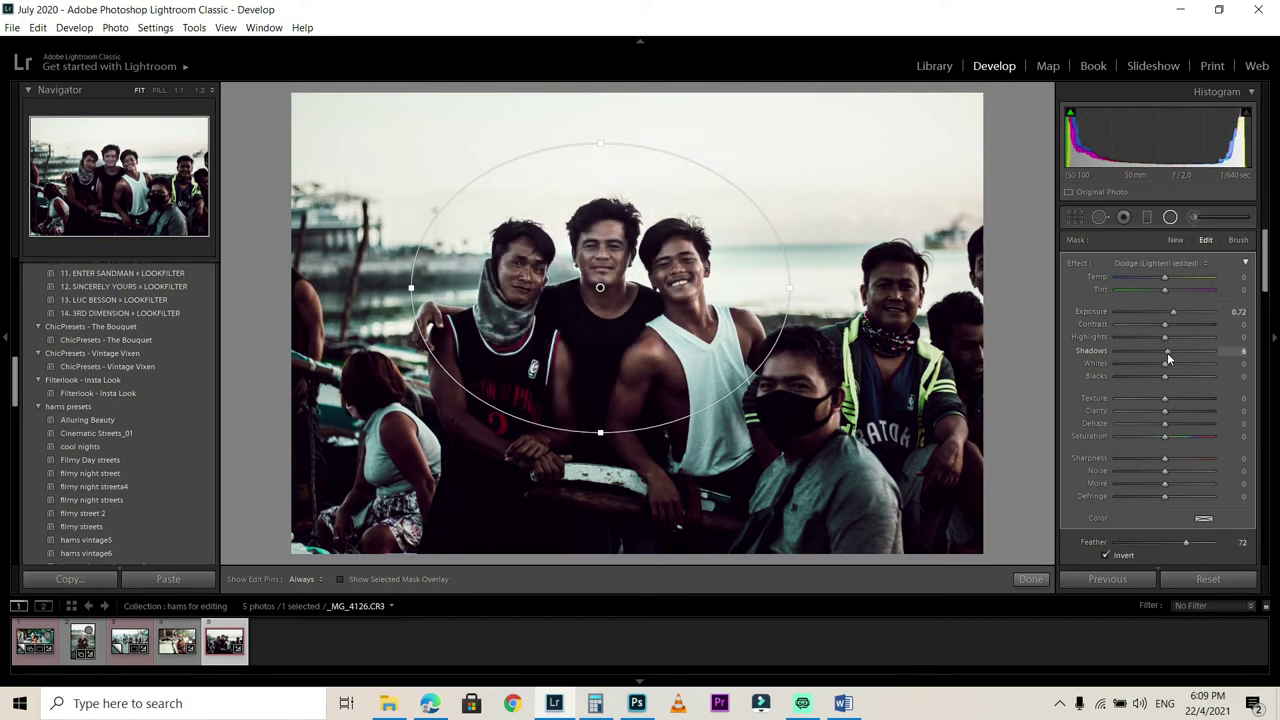
Step: Duplicate the radial filter onto the man in the black face mask and shrink the copy's width and height around him
{"action": "right_click", "coordinate": [601, 291]}
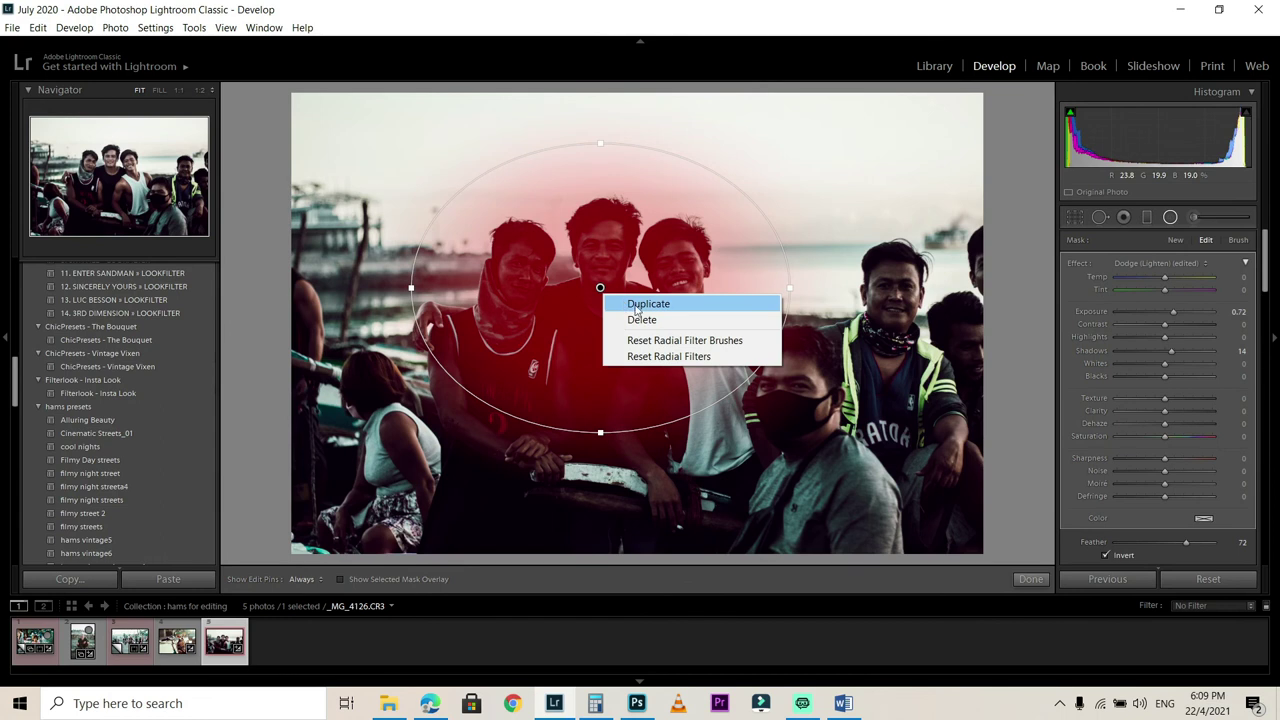
{"action": "left_click", "coordinate": [653, 310]}
{"action": "left_click_drag", "start_coordinate": [600, 288], "coordinate": [796, 386]}
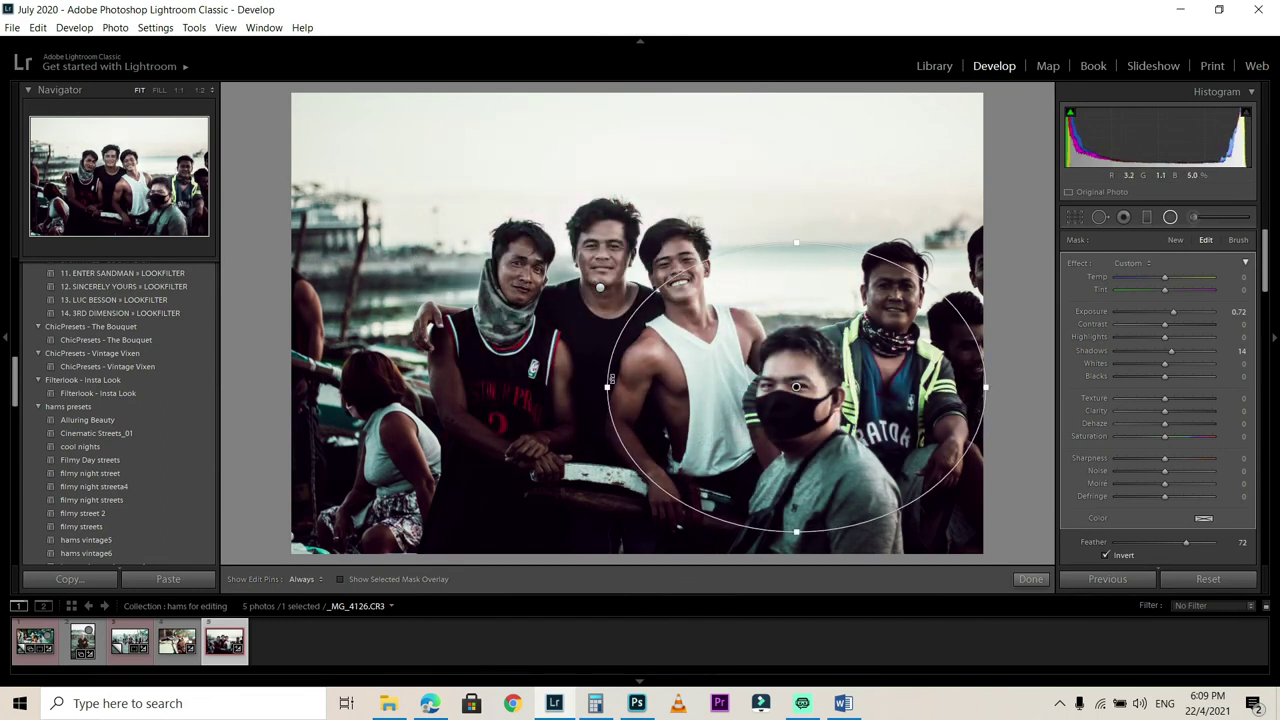
{"action": "left_click_drag", "start_coordinate": [609, 385], "coordinate": [641, 386]}
{"action": "left_click_drag", "start_coordinate": [796, 241], "coordinate": [795, 279]}
{"action": "left_click_drag", "start_coordinate": [642, 385], "coordinate": [667, 387]}
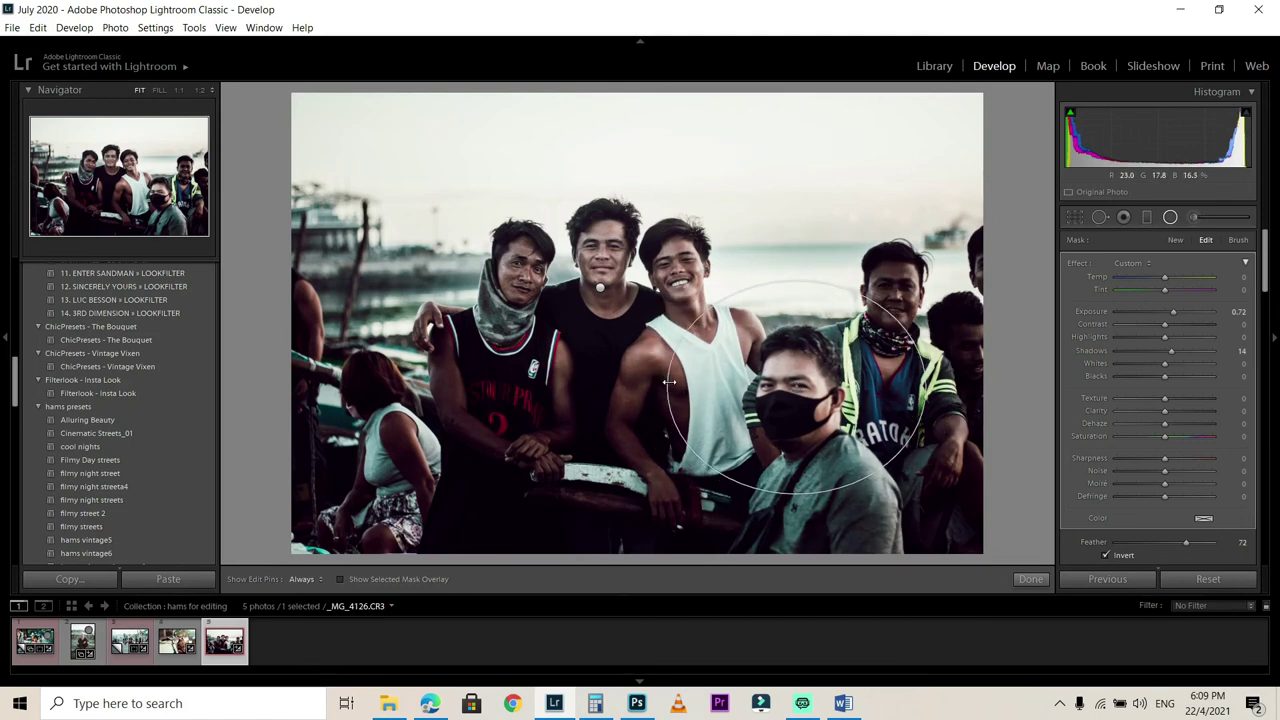
Step: Duplicate the masked man's radial filter onto the man in the neon vest, shrink the copy around him, and finish the radial filter editing
{"action": "right_click", "coordinate": [746, 400]}
{"action": "left_click", "coordinate": [774, 409]}
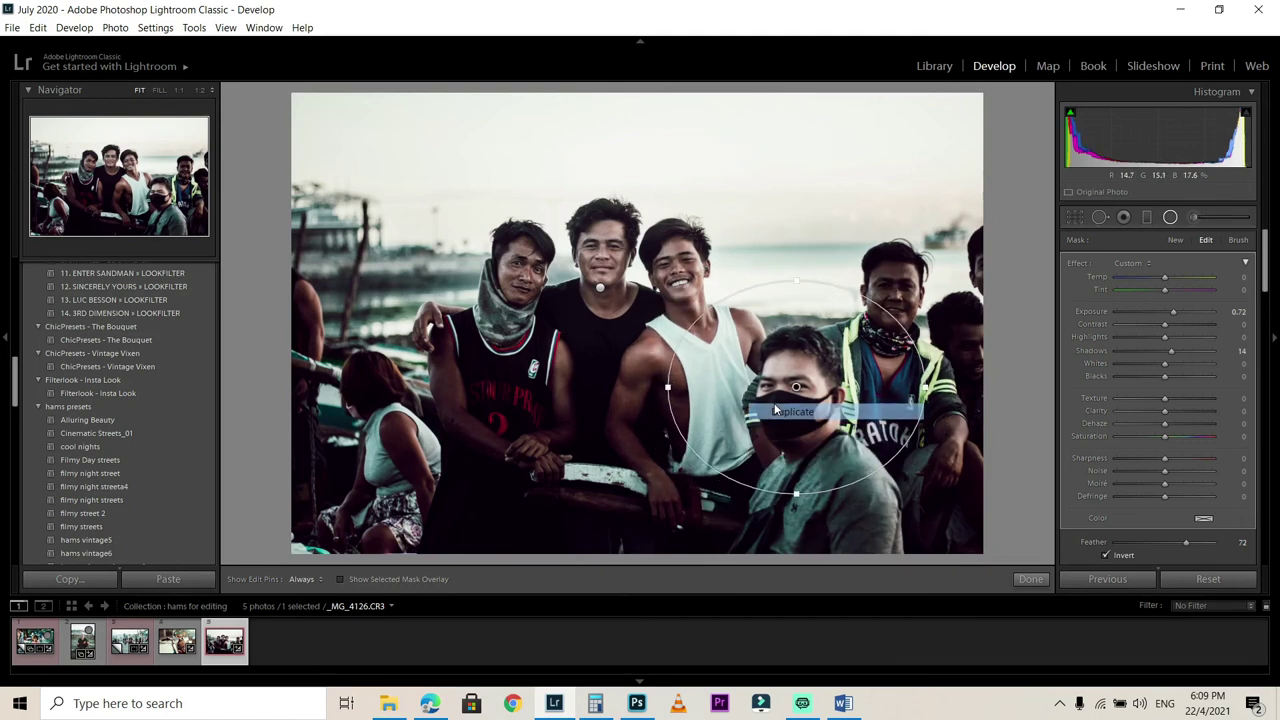
{"action": "left_click_drag", "start_coordinate": [793, 387], "coordinate": [873, 305]}
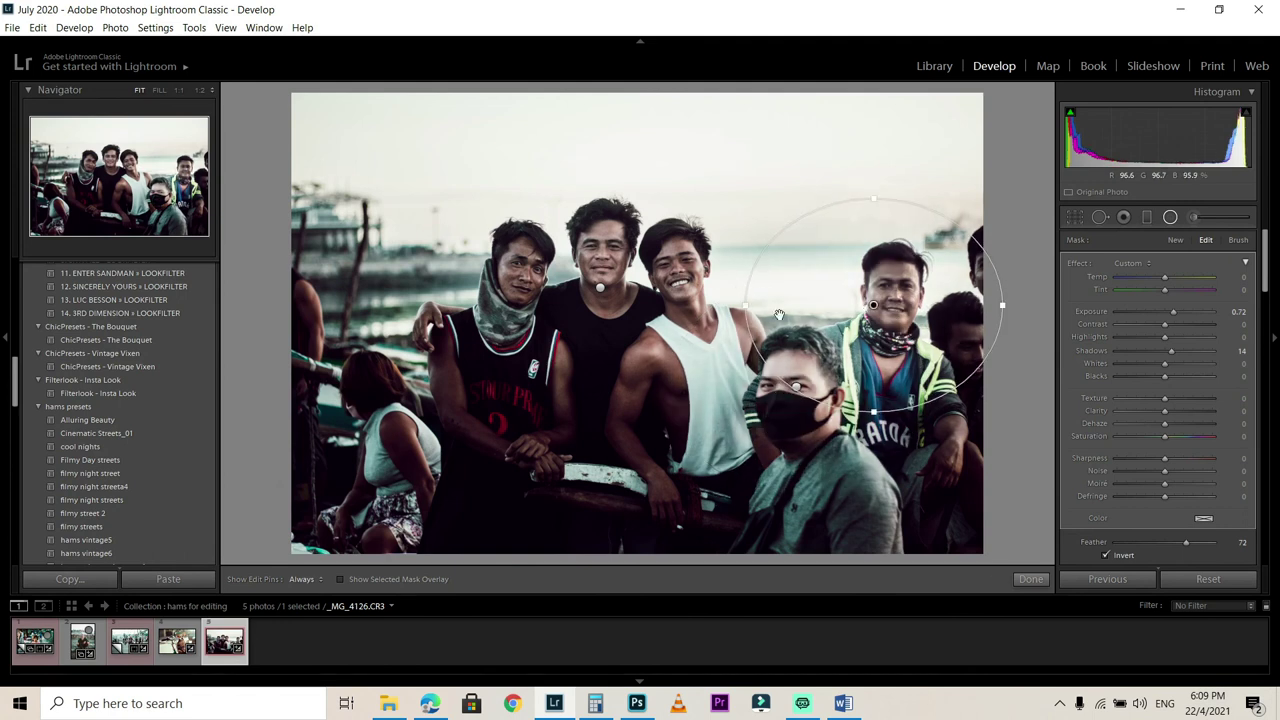
{"action": "left_click_drag", "start_coordinate": [745, 312], "coordinate": [794, 305]}
{"action": "left_click_drag", "start_coordinate": [874, 196], "coordinate": [874, 231]}
{"action": "left_click_drag", "start_coordinate": [873, 380], "coordinate": [873, 371]}
{"action": "left_click_drag", "start_coordinate": [812, 306], "coordinate": [835, 299]}
{"action": "left_click", "coordinate": [1030, 578]}
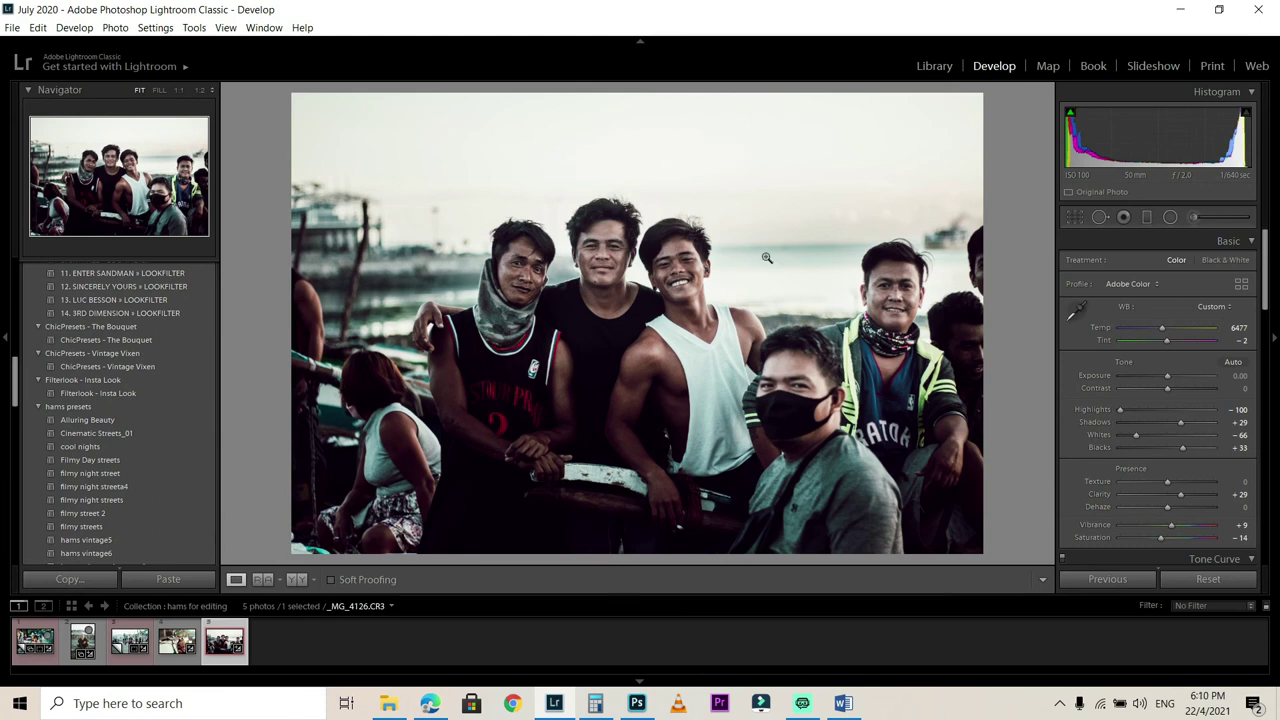
Step: Compare the group photo before and after the edits
{"action": "key", "text": "backslash"}
{"action": "left_click", "coordinate": [296, 579]}
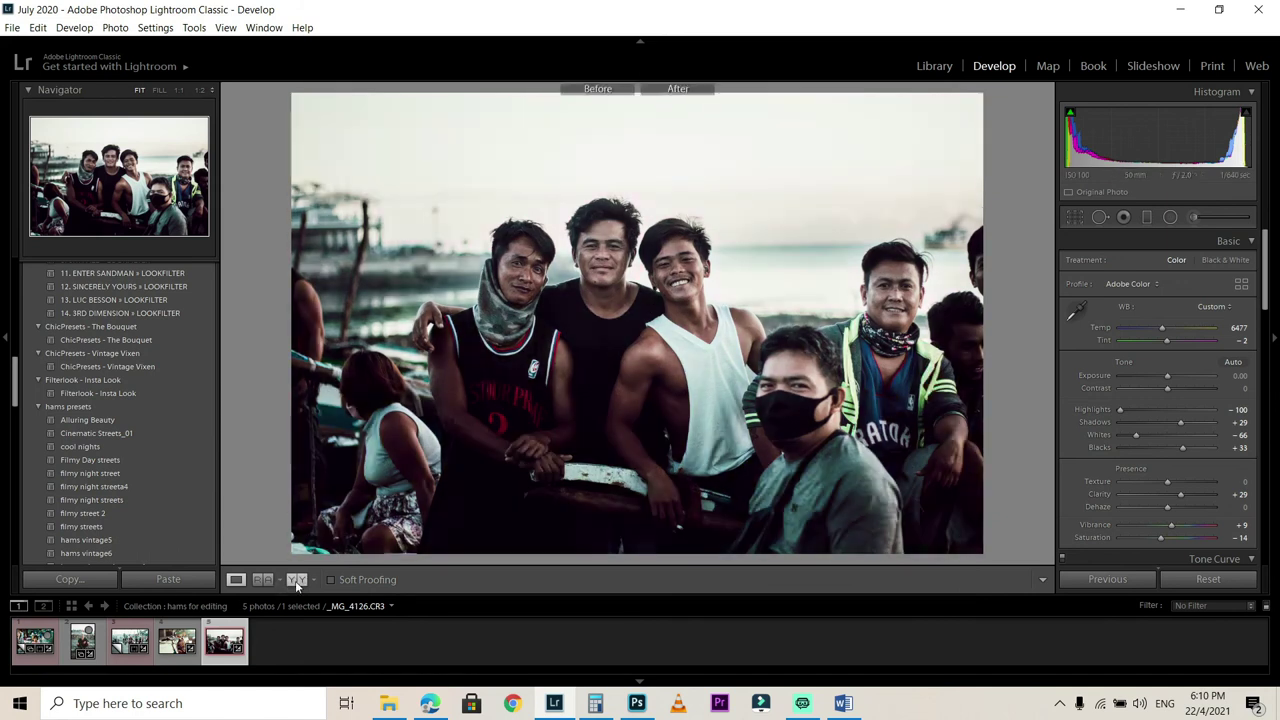